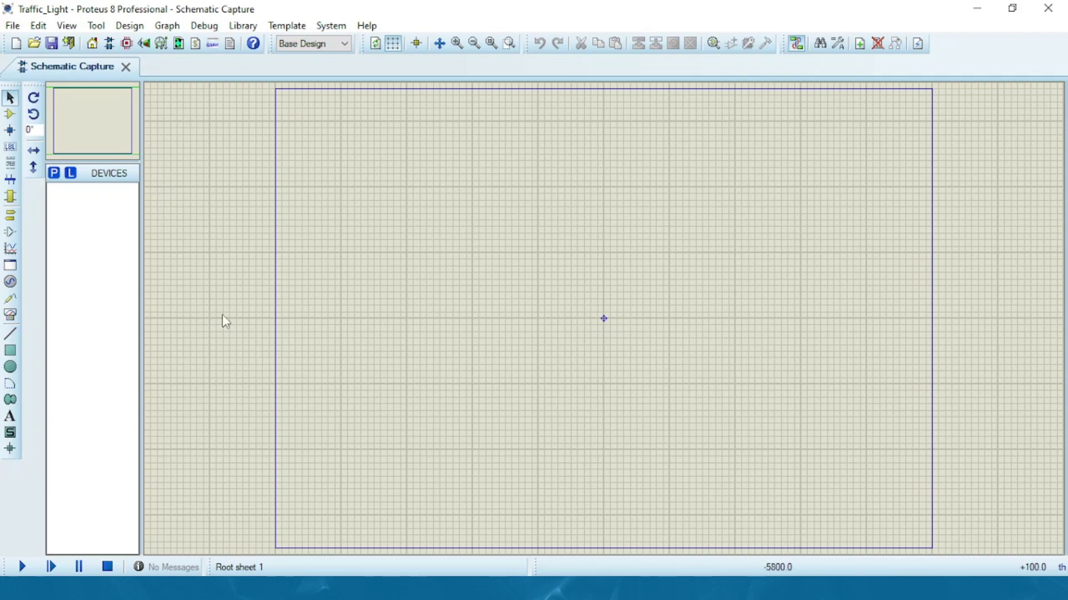
Step: Add the ARDUINO UNO part to the device list via an 'Ardui' search
left_click(54, 174)
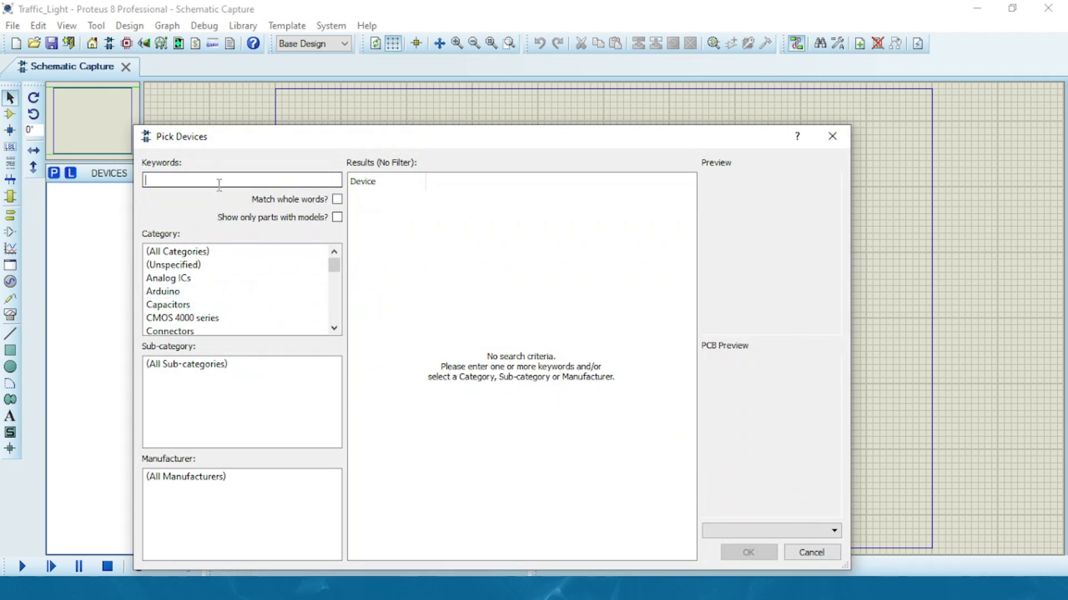
type("Arduino")
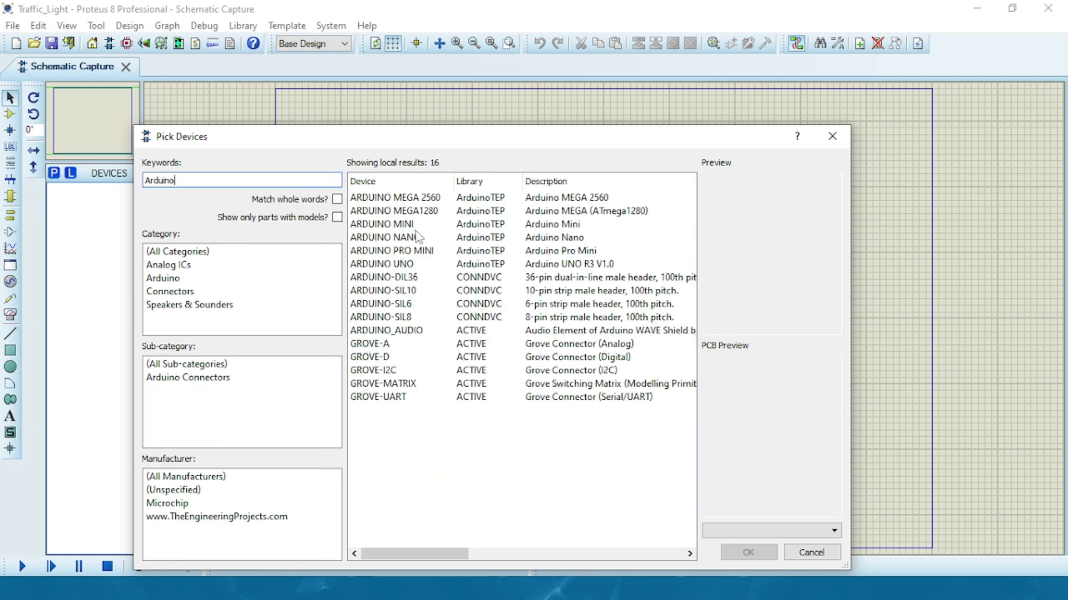
left_click(402, 267)
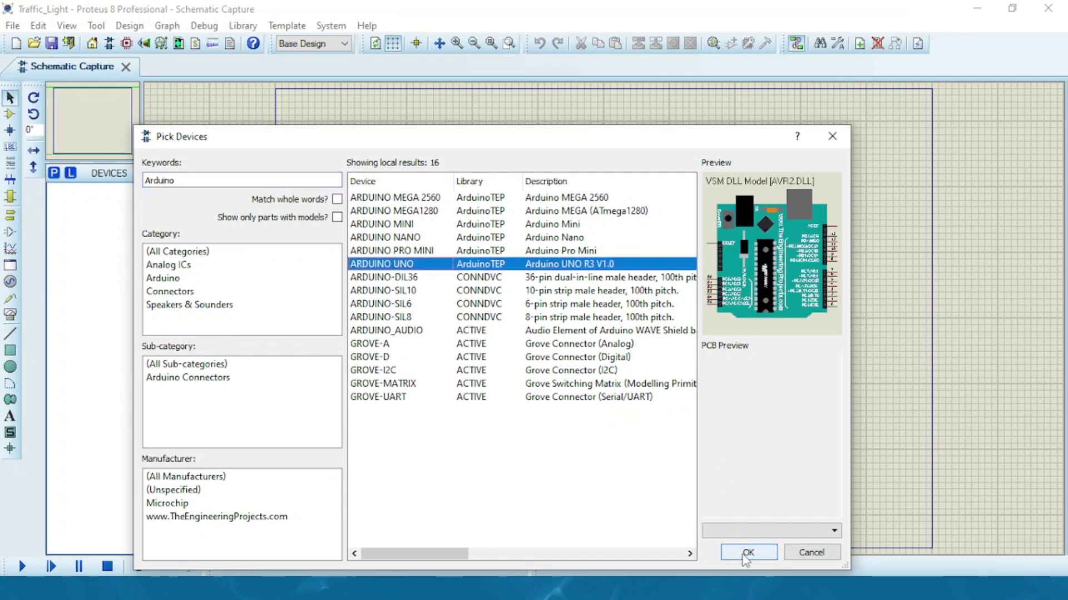
left_click(748, 553)
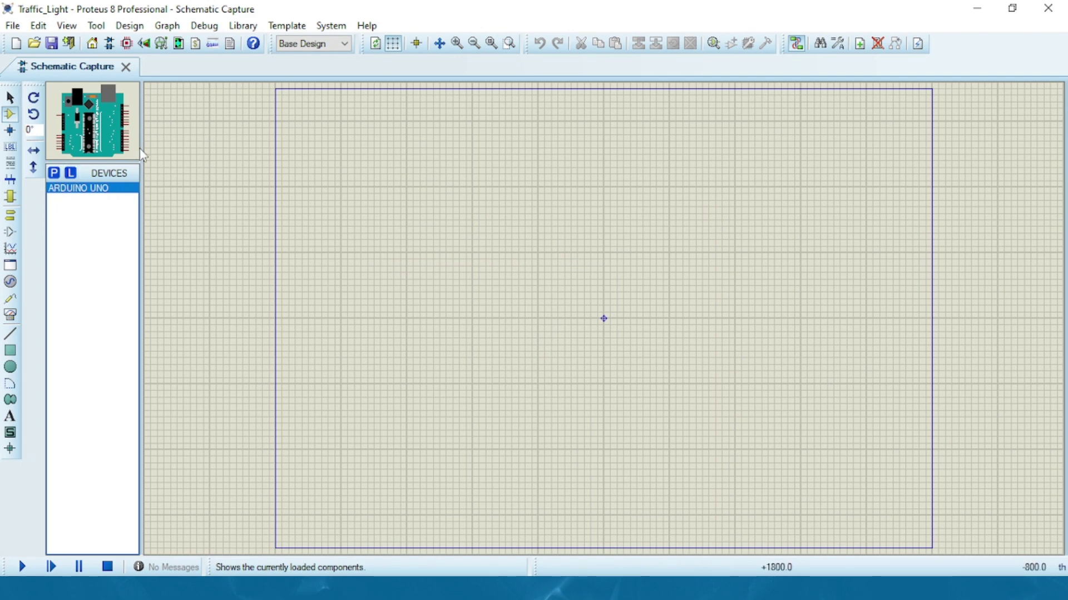
Step: Search the parts library for 'affic' and select the TRAFFIC LIGHTS part
left_click(53, 173)
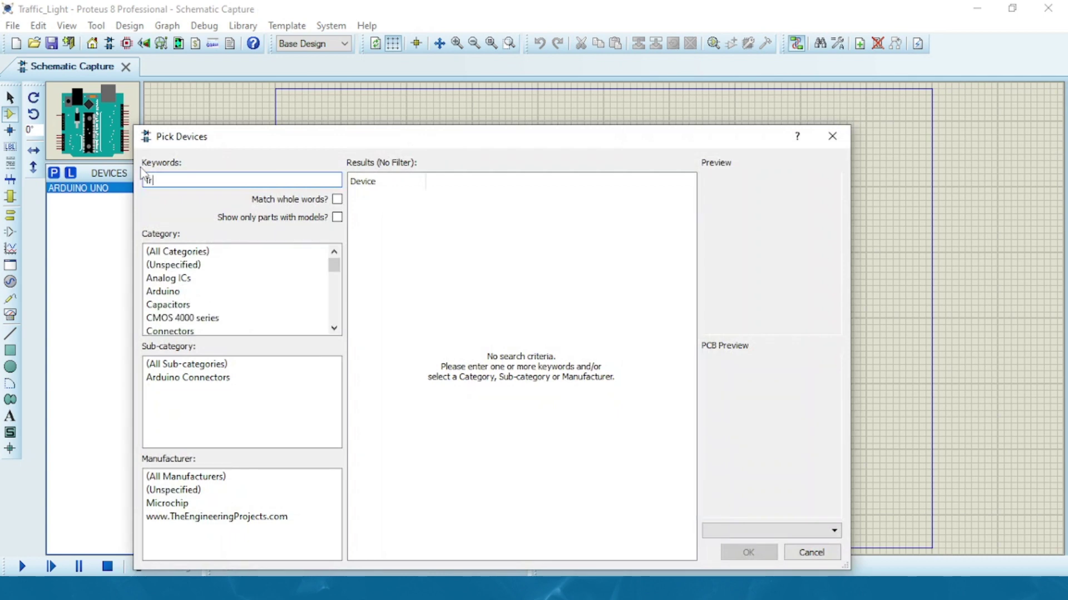
type("affic")
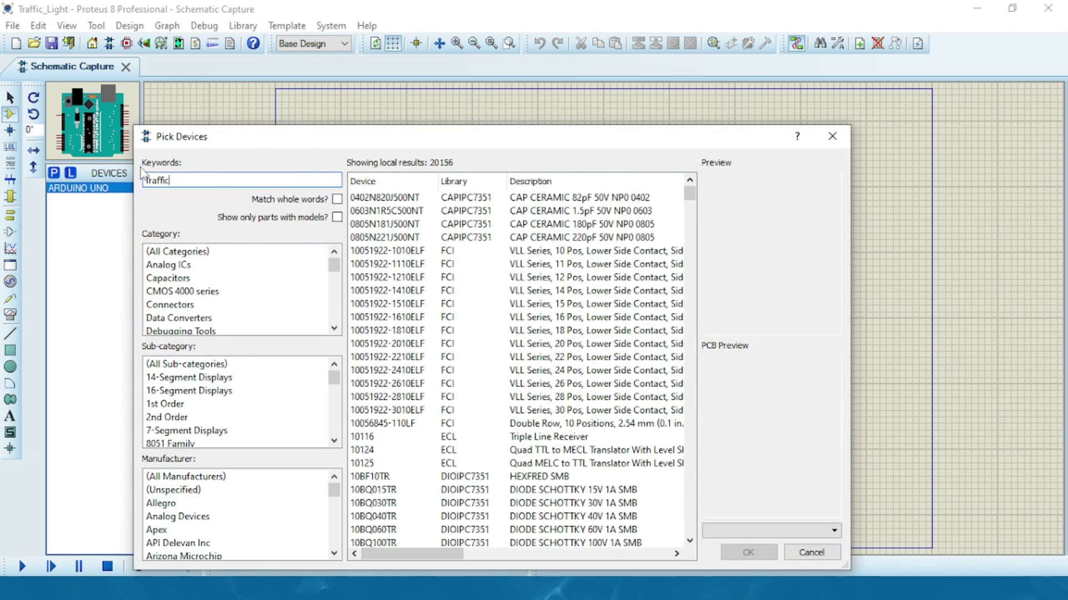
left_click(425, 208)
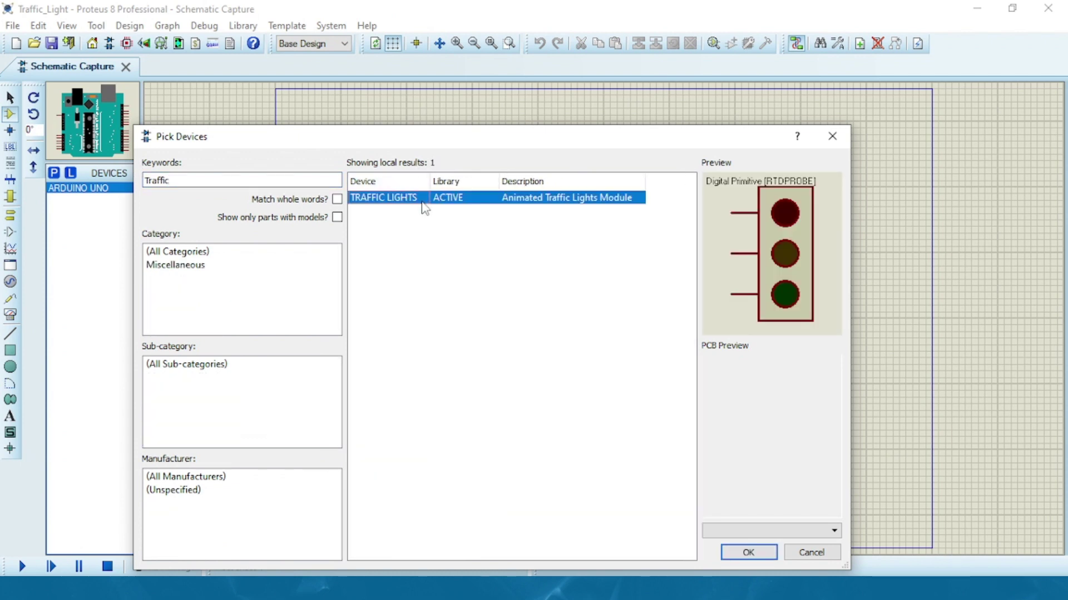
Step: Finish adding TRAFFIC LIGHTS, then place the Arduino UNO board ARD1 and a first traffic light to its right
left_click(745, 552)
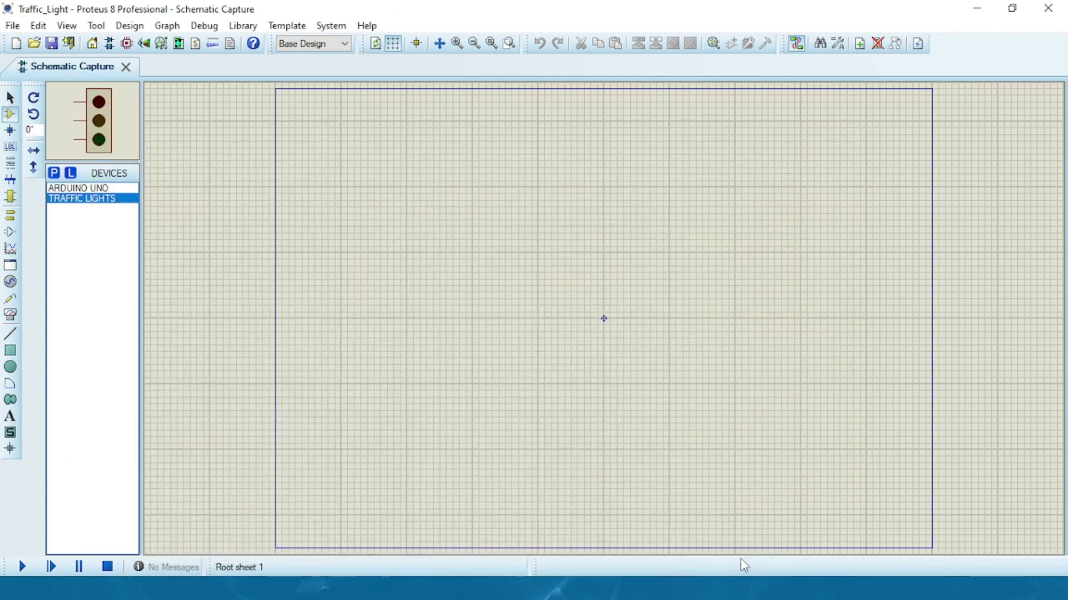
left_click(81, 188)
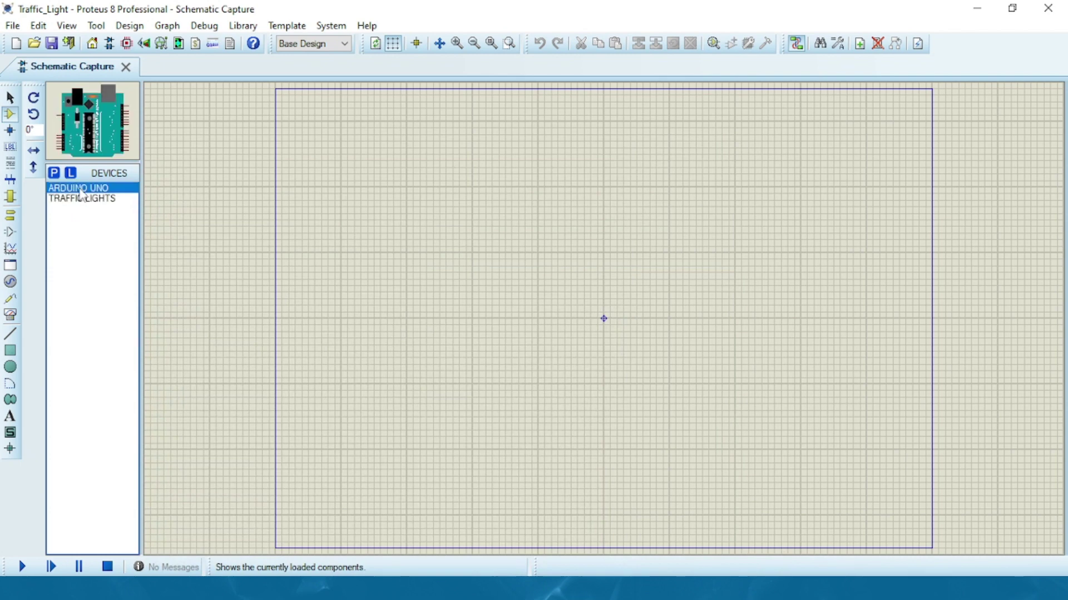
left_click(611, 281)
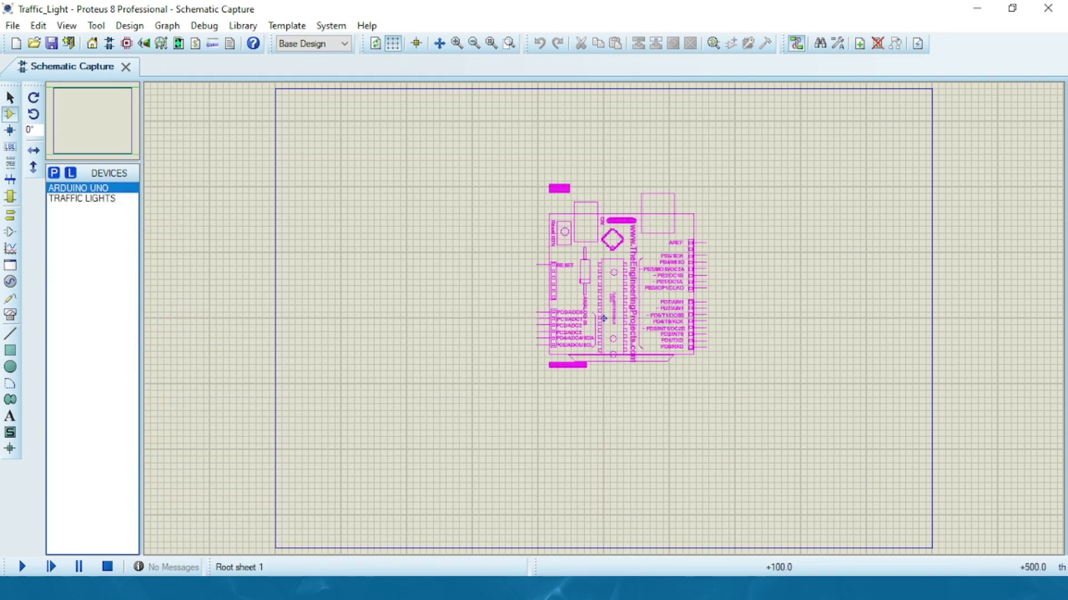
left_click(603, 325)
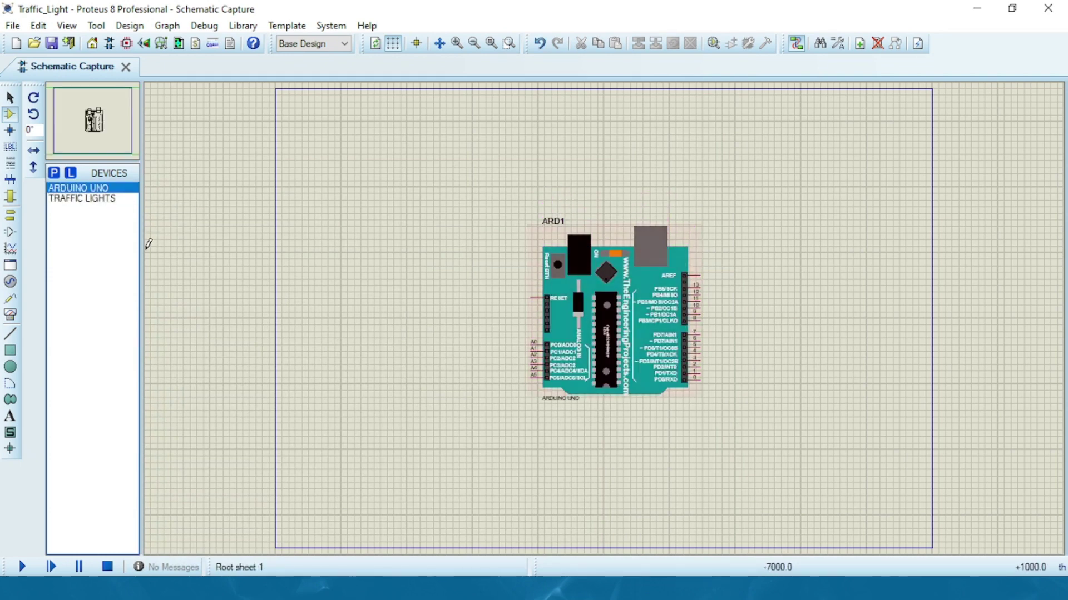
left_click(90, 199)
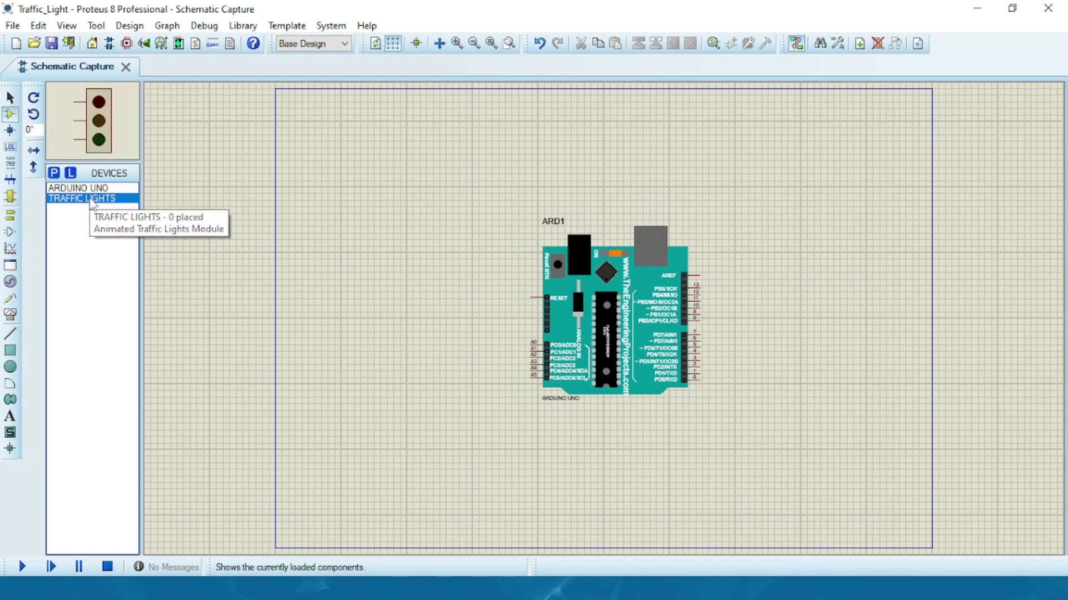
left_click(825, 224)
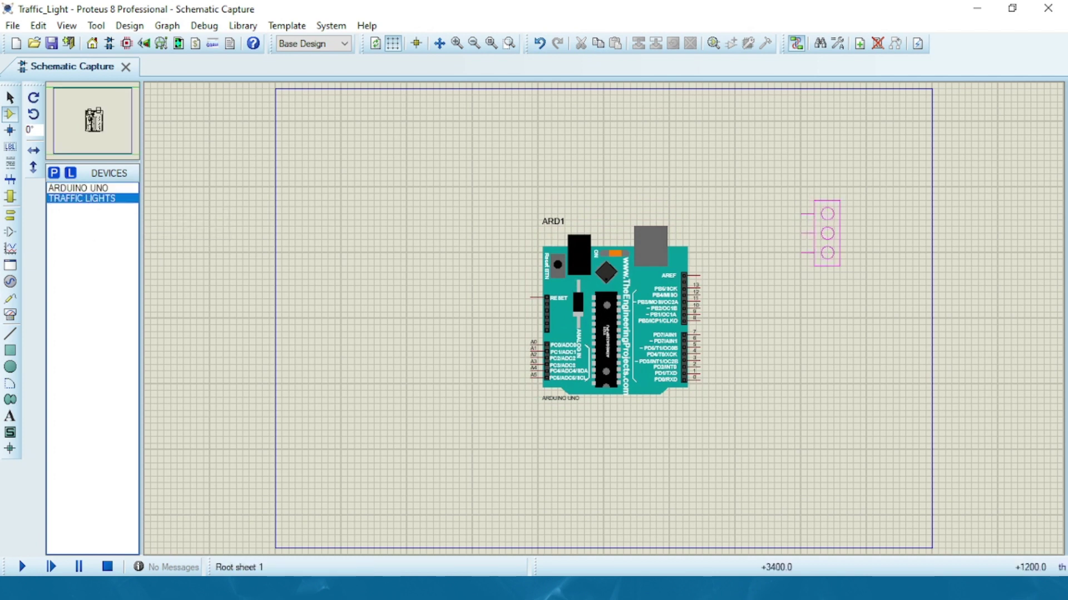
left_click(828, 253)
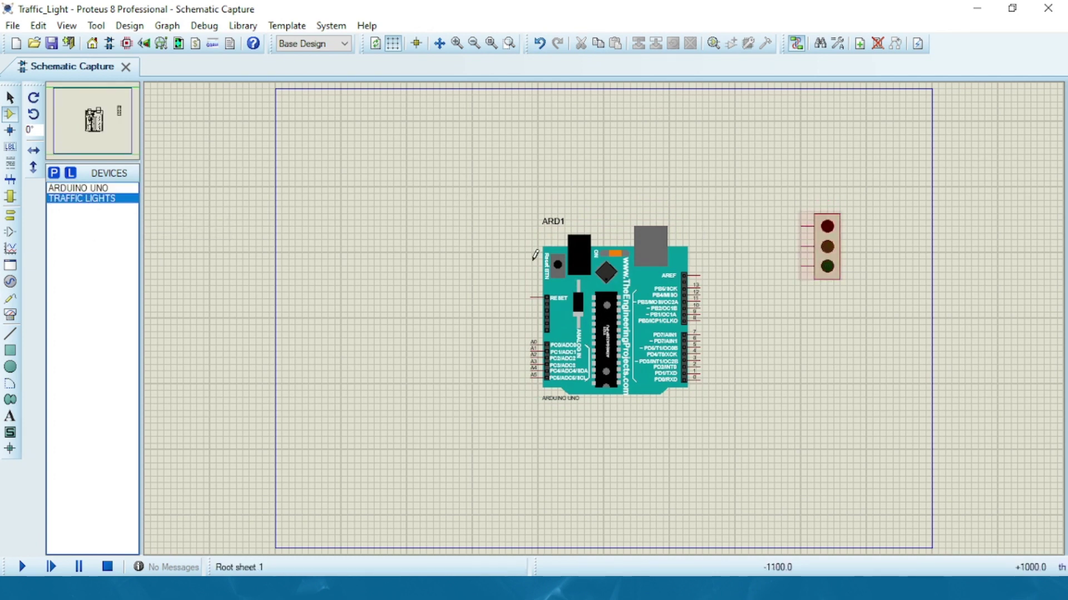
Step: Move the Arduino board to the left of the sheet and the first traffic light beside it
left_click(644, 311)
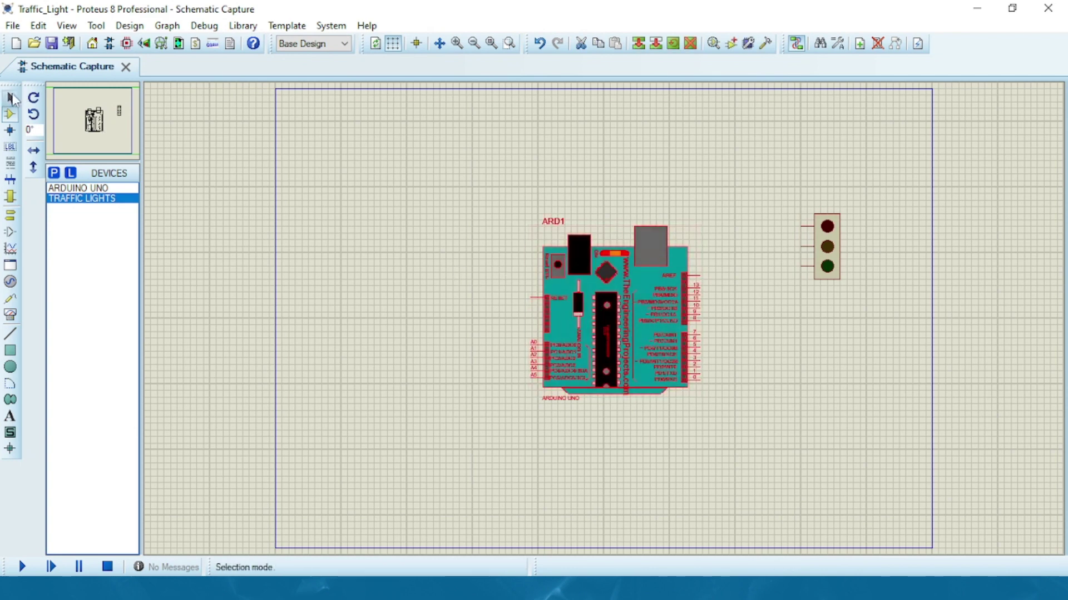
left_click(12, 99)
left_click_drag(603, 308, 406, 295)
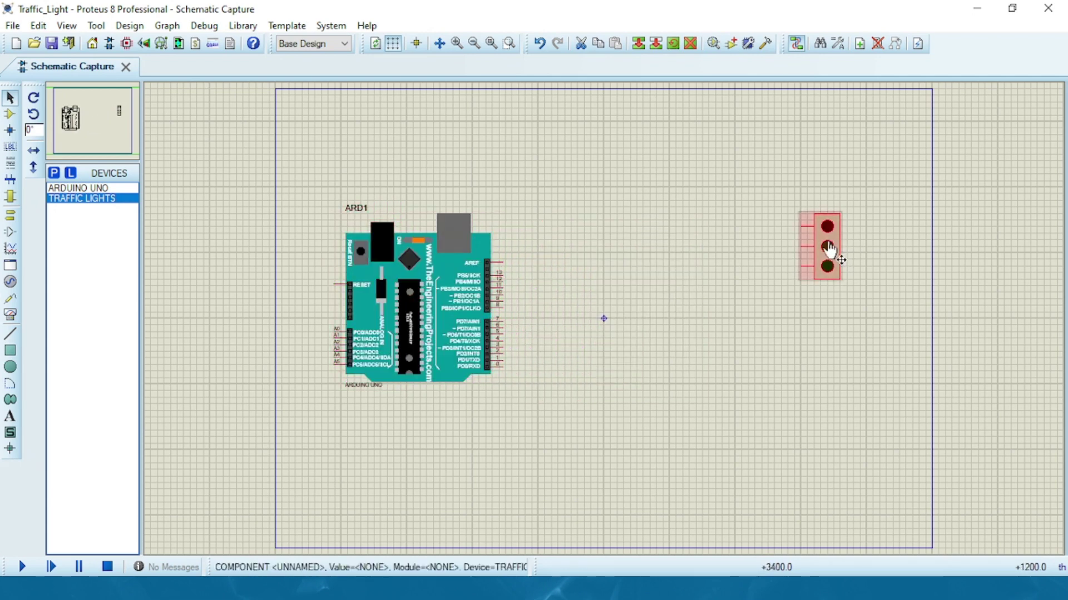
left_click_drag(828, 250, 604, 255)
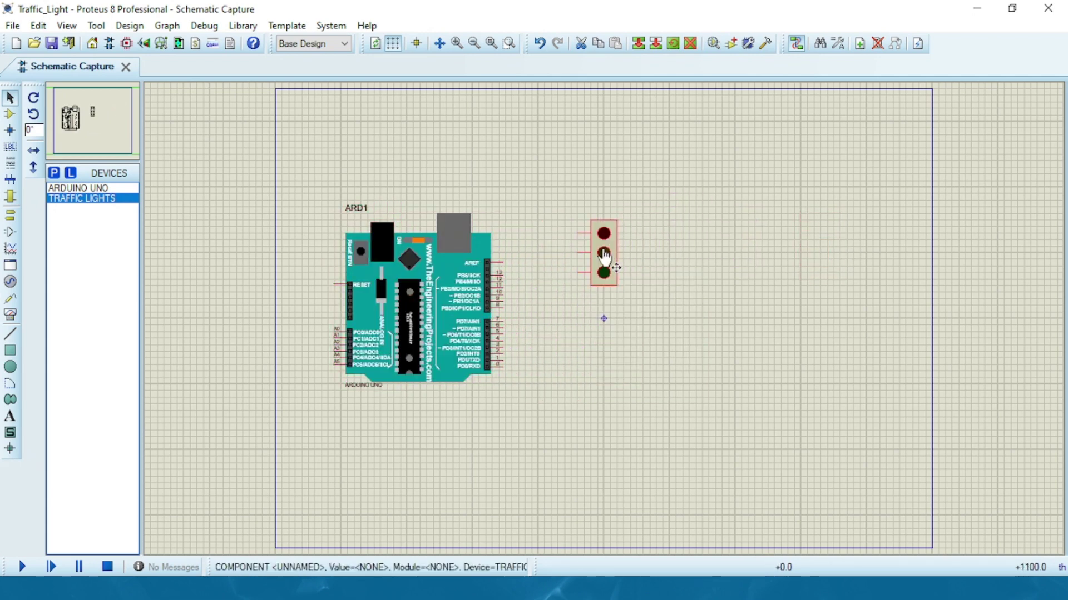
Step: Place three more traffic lights: one near the top, one on the right, one at the bottom
left_click(108, 199)
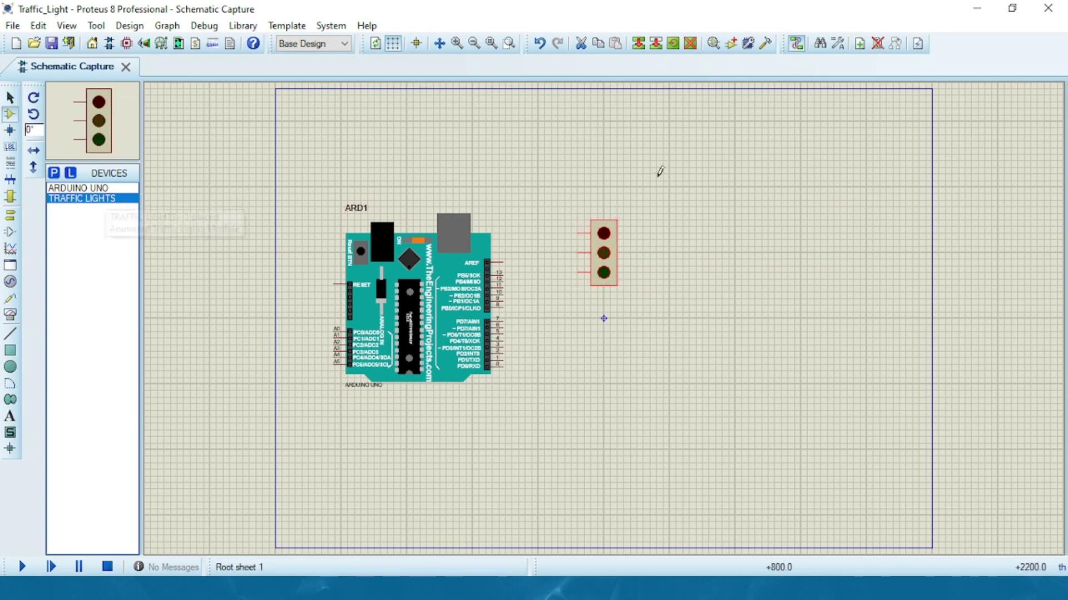
left_click(729, 160)
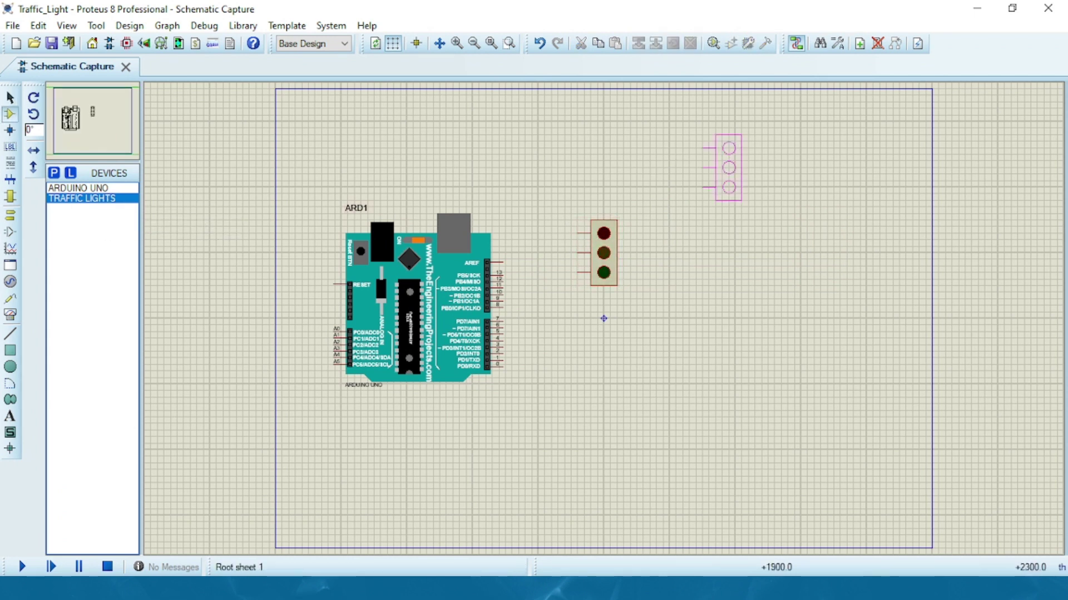
left_click(734, 167)
left_click(818, 301)
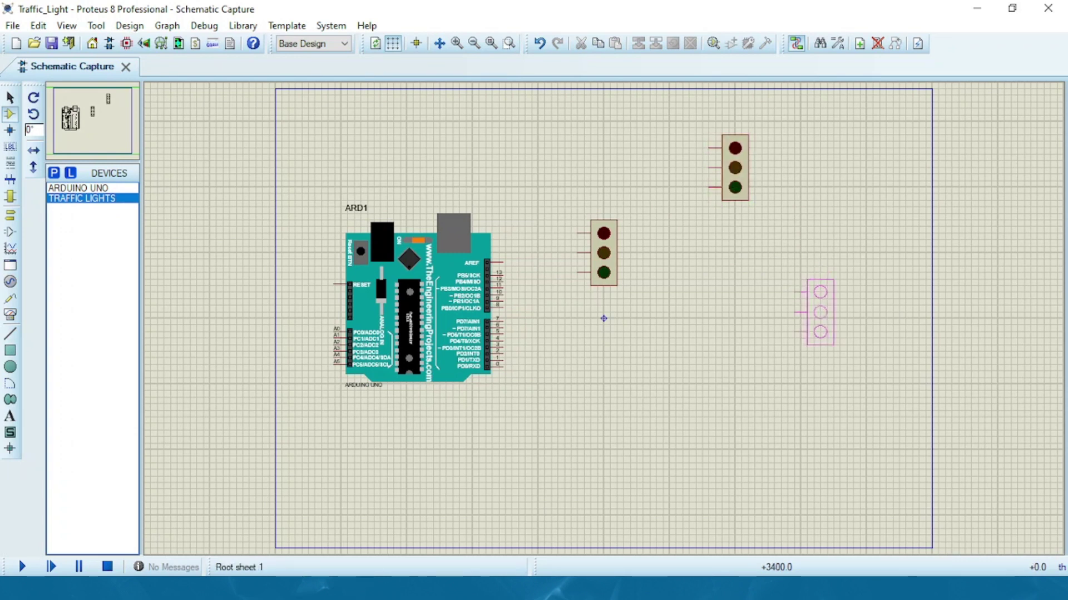
left_click(826, 331)
left_click(683, 439)
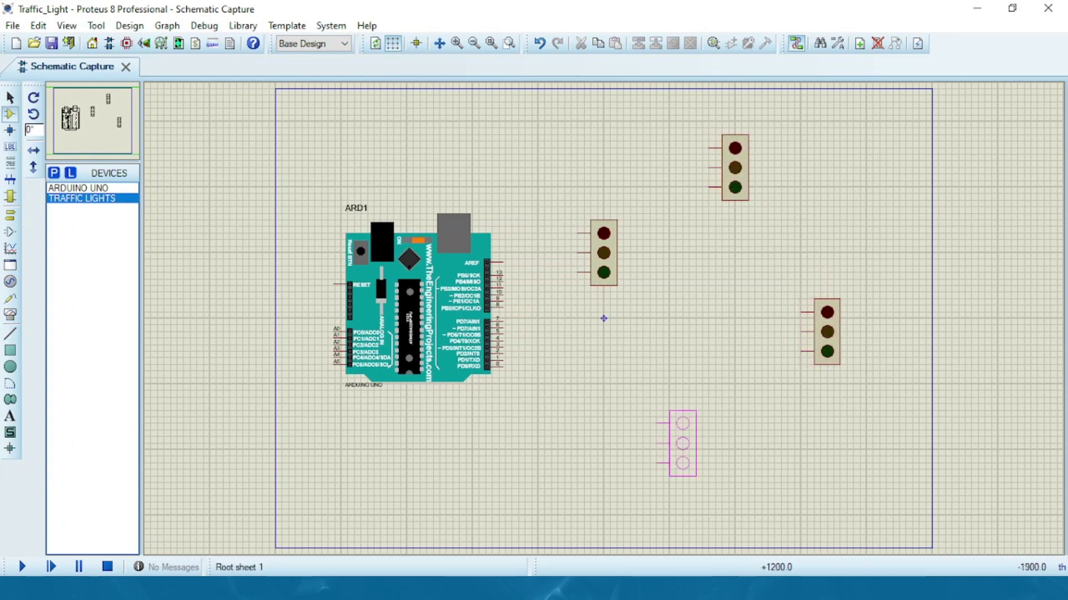
left_click(689, 433)
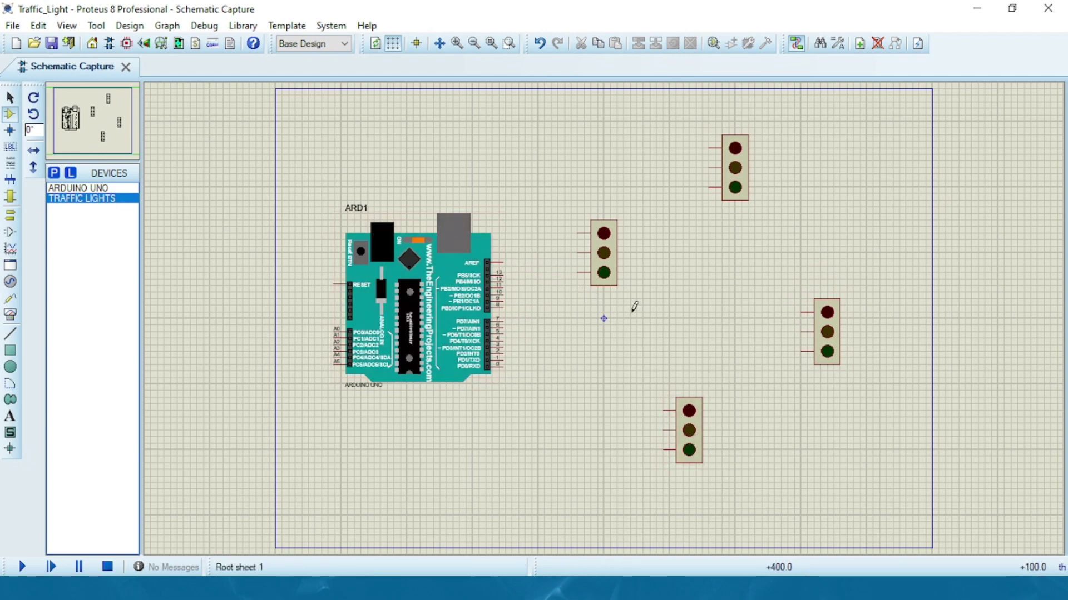
Step: Turn the top light horizontal, rotate the right light 180 degrees, and rotate the bottom light anti-clockwise
right_click(757, 191)
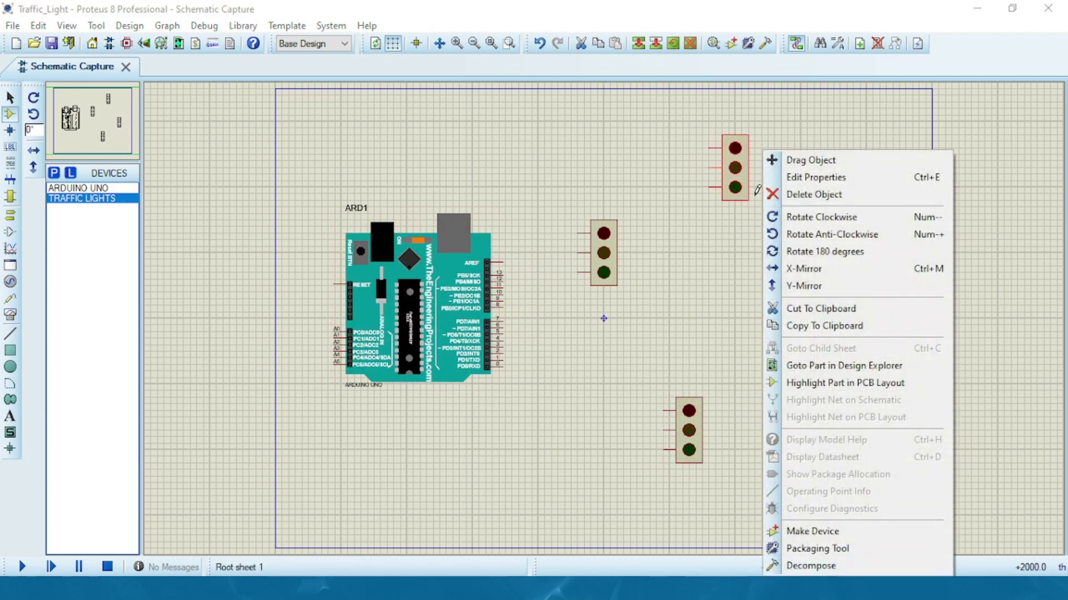
left_click(812, 218)
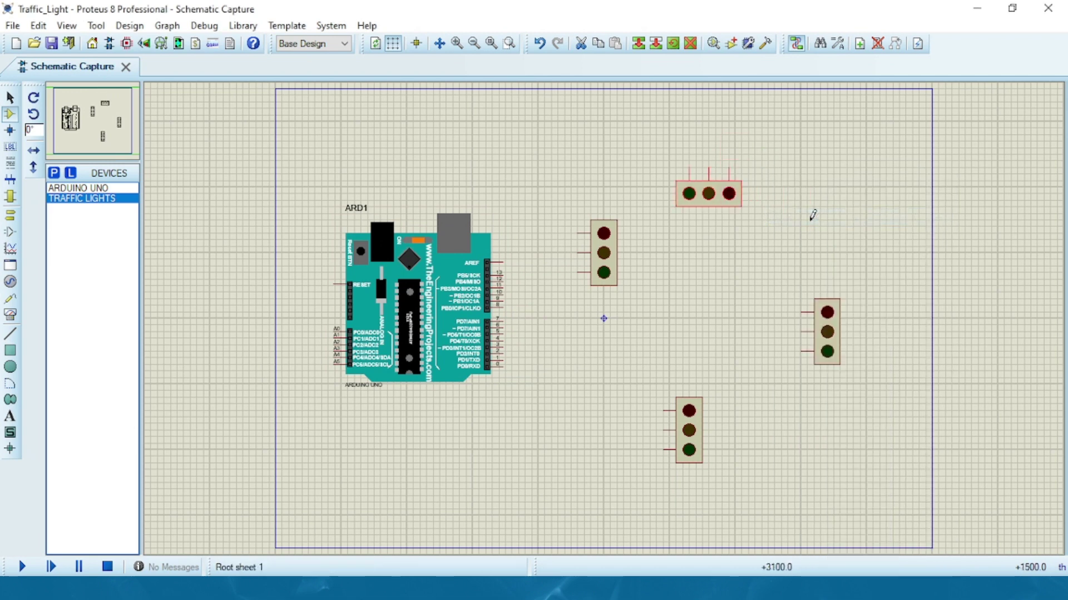
right_click(827, 334)
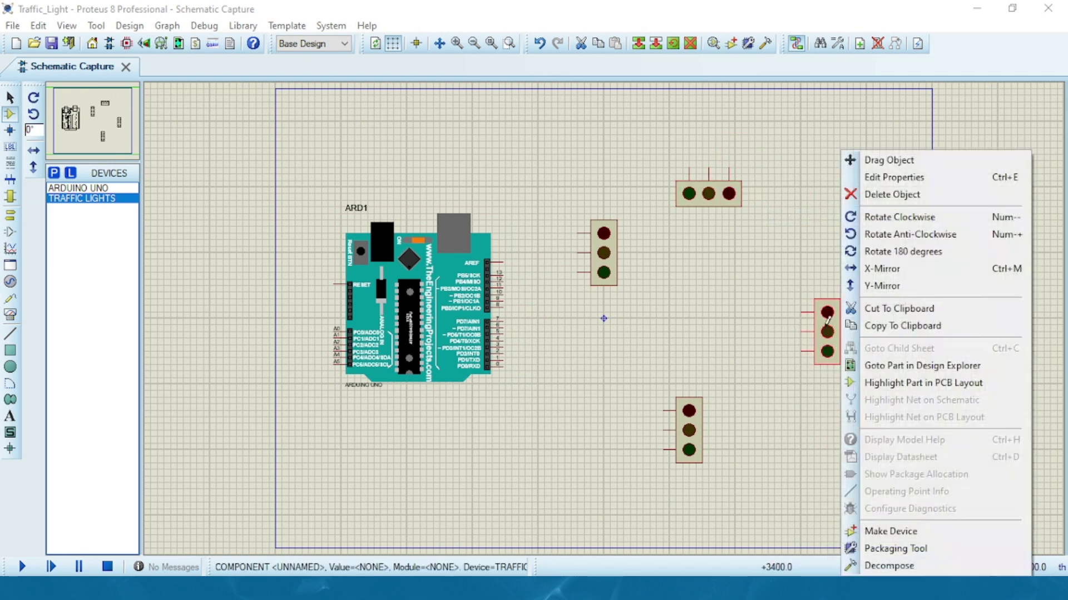
left_click(916, 253)
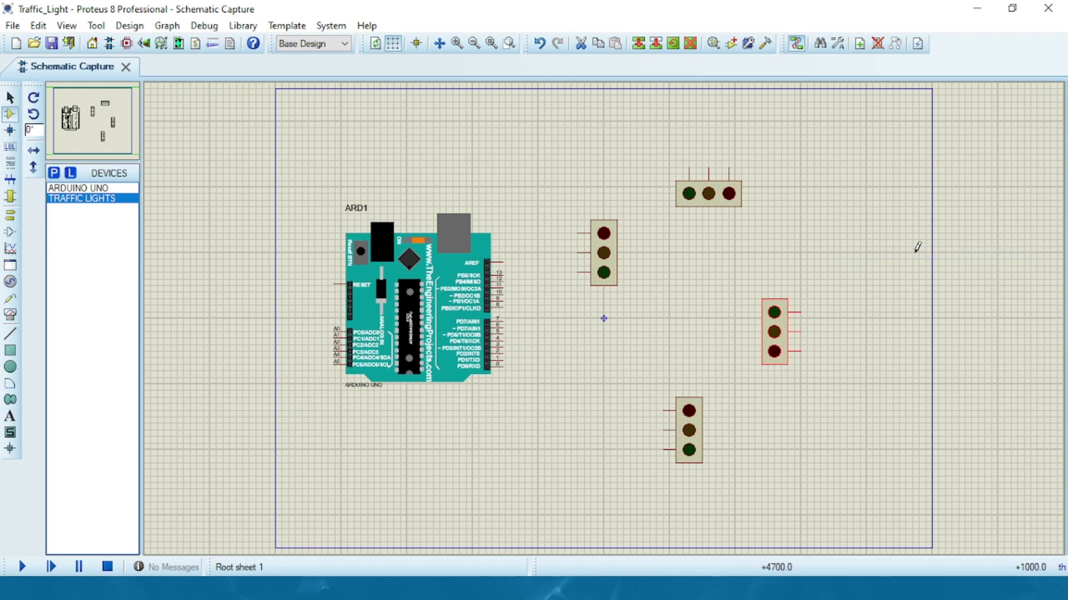
right_click(690, 452)
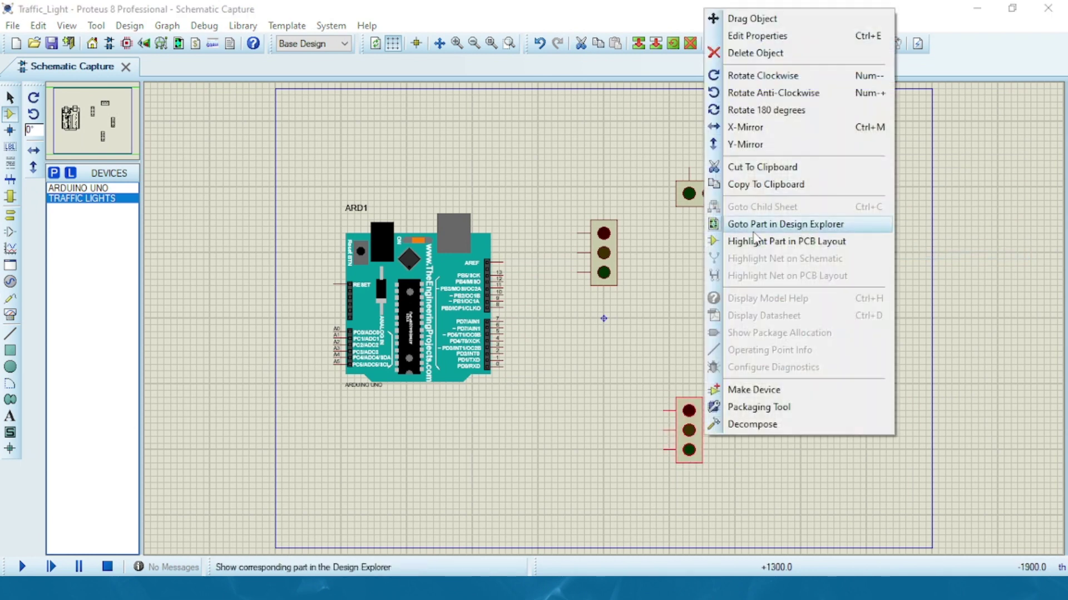
left_click(760, 96)
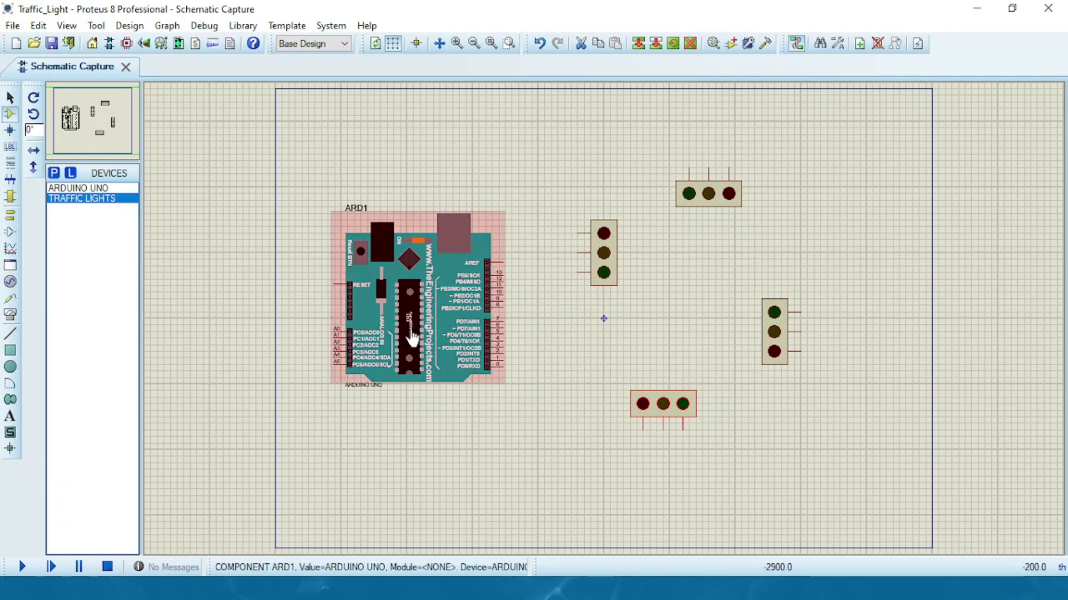
Step: Zoom in, choose the OUTPUT terminal type, and place one beside Arduino pin 0
key("F6")
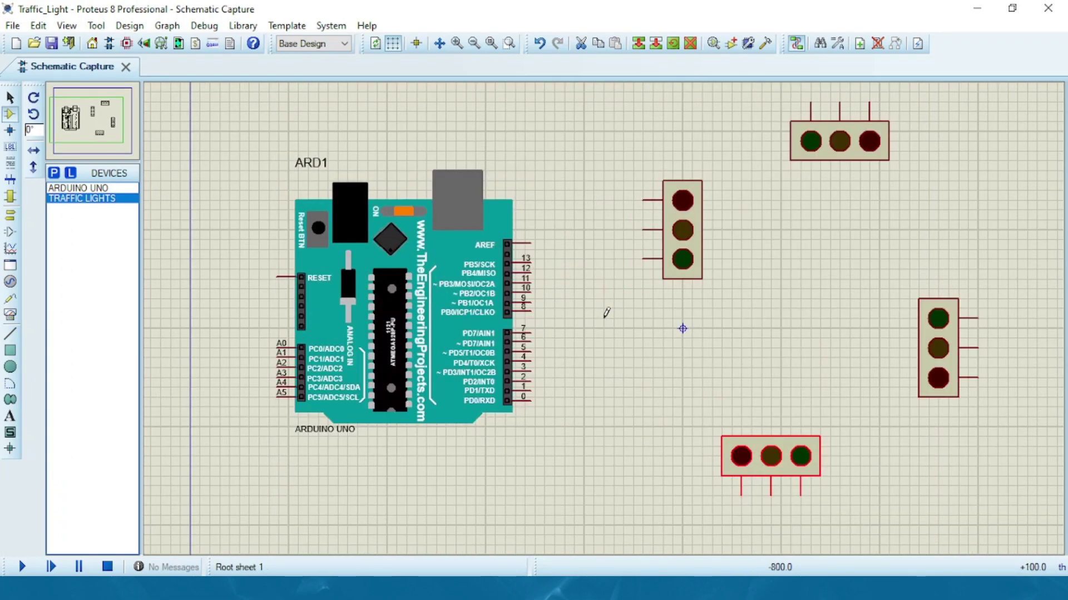
left_click(9, 220)
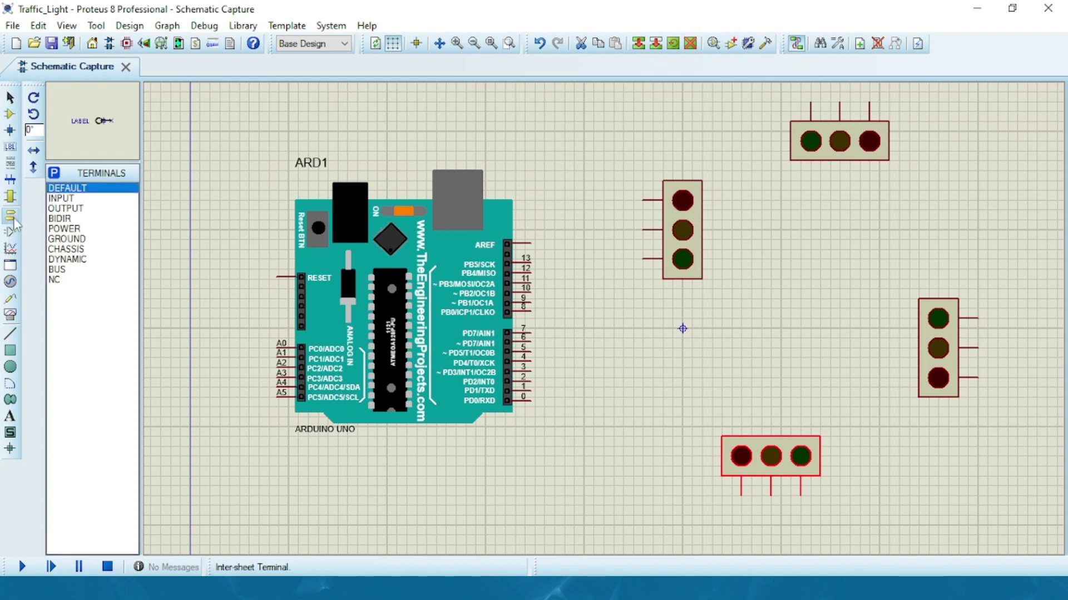
left_click(68, 210)
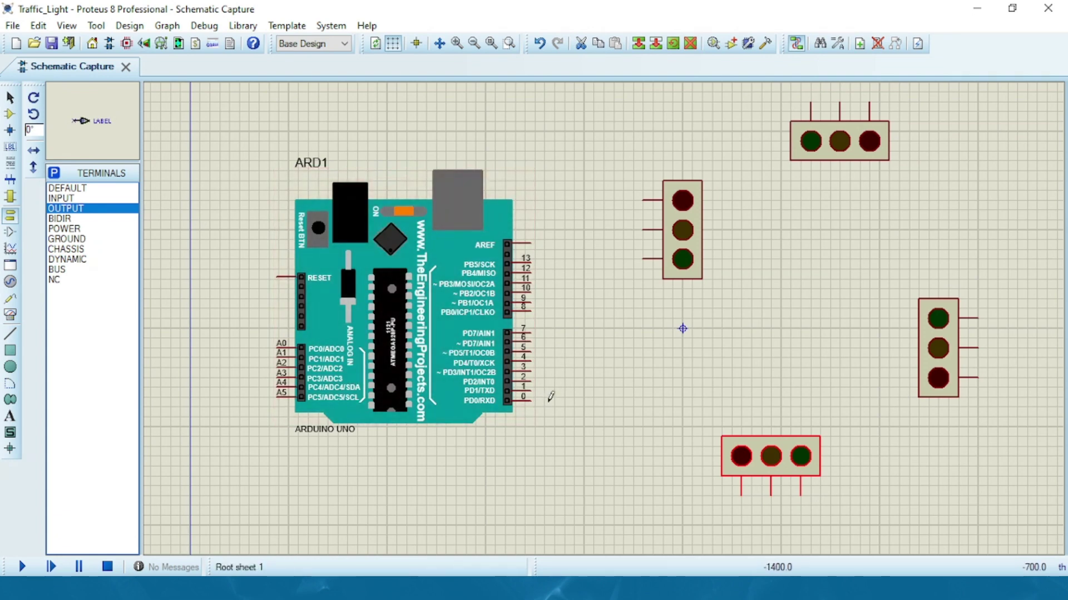
scroll(550, 397, "up", 1)
key("Escape")
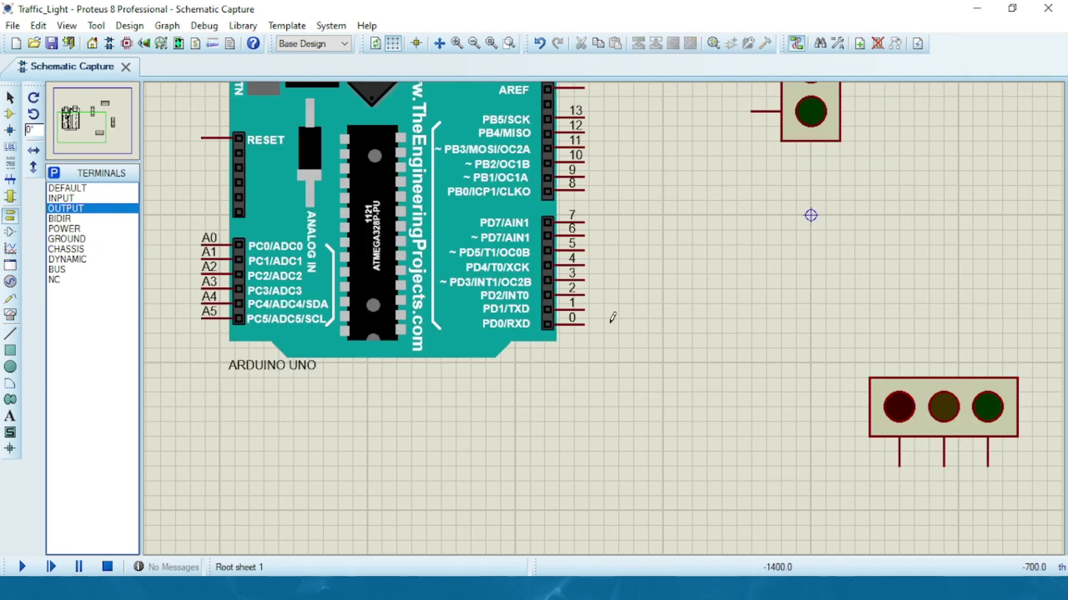
left_click(621, 318)
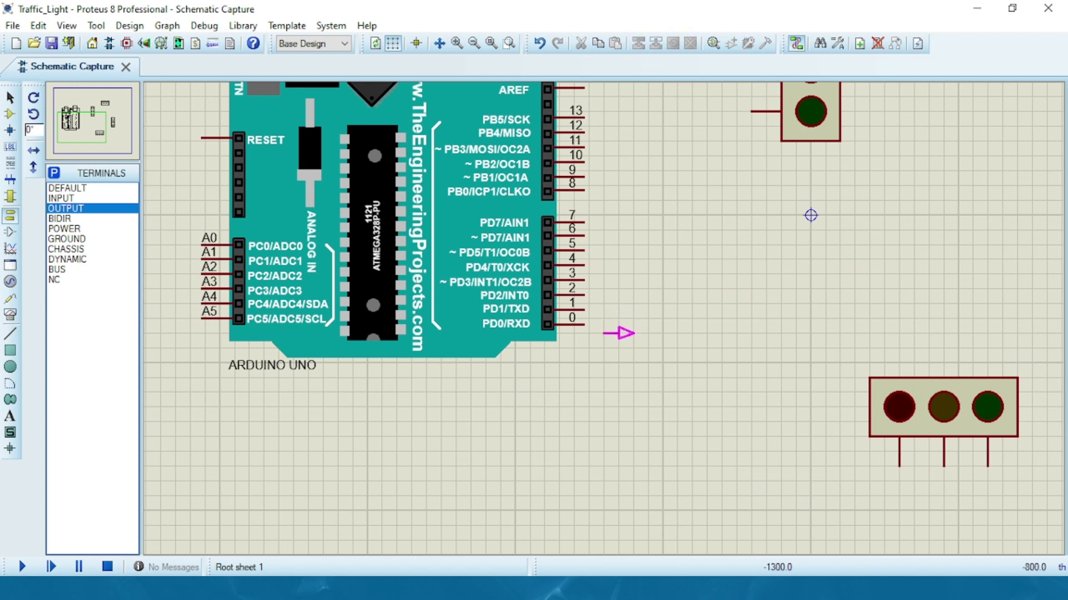
left_click(619, 319)
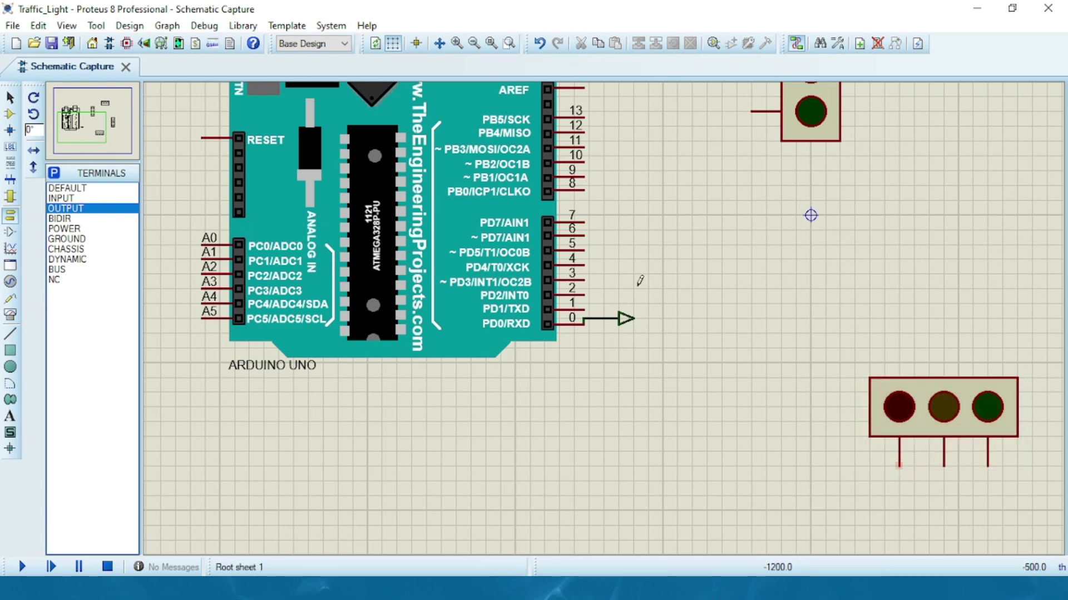
Step: Place OUTPUT terminals beside Arduino digital pins 1 through 7
left_click(620, 303)
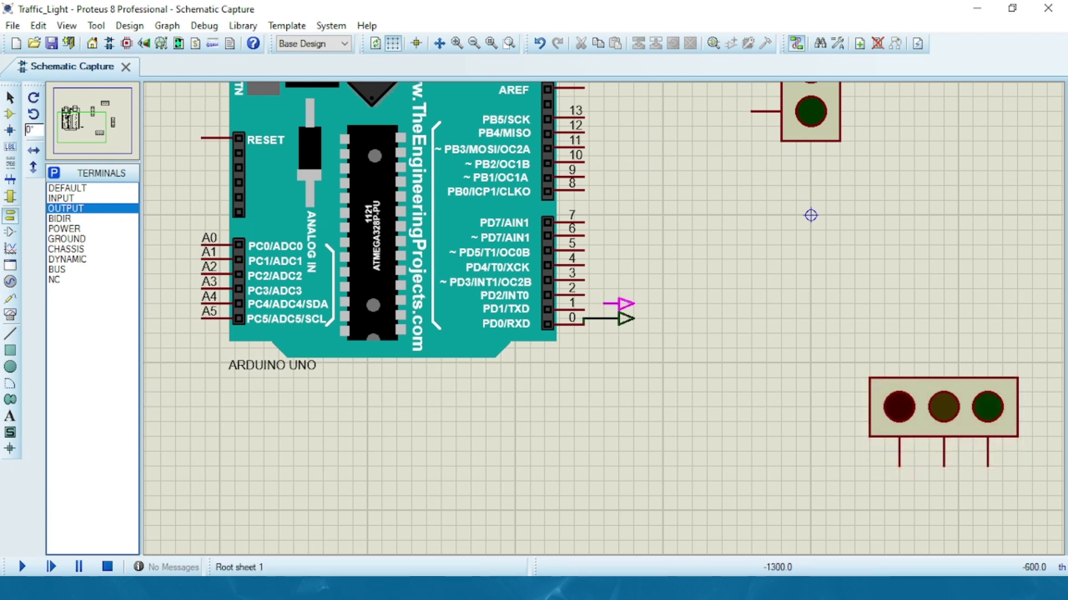
left_click(619, 289)
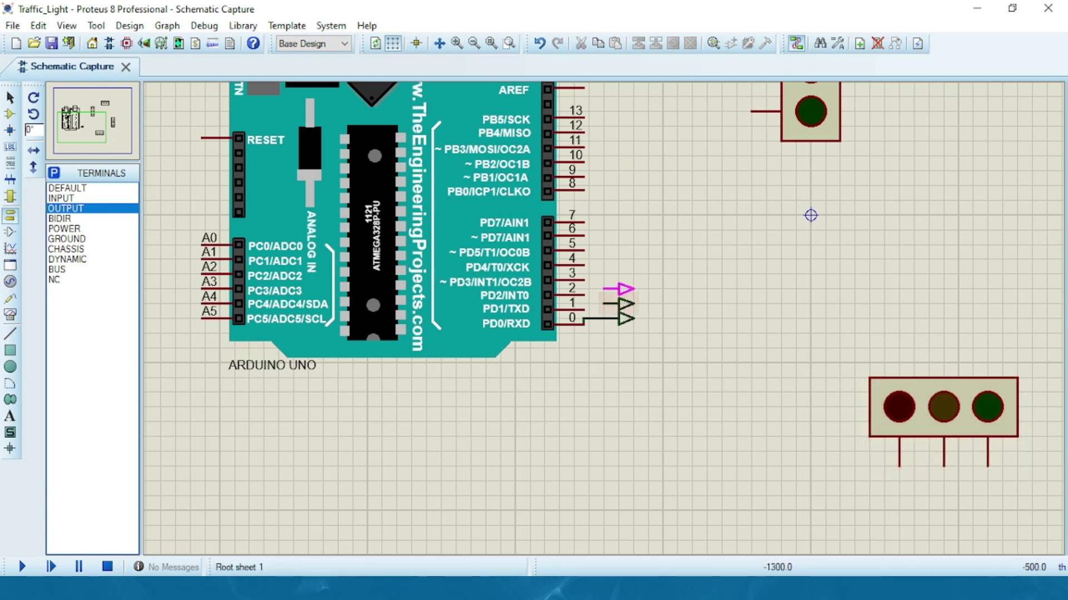
left_click(619, 274)
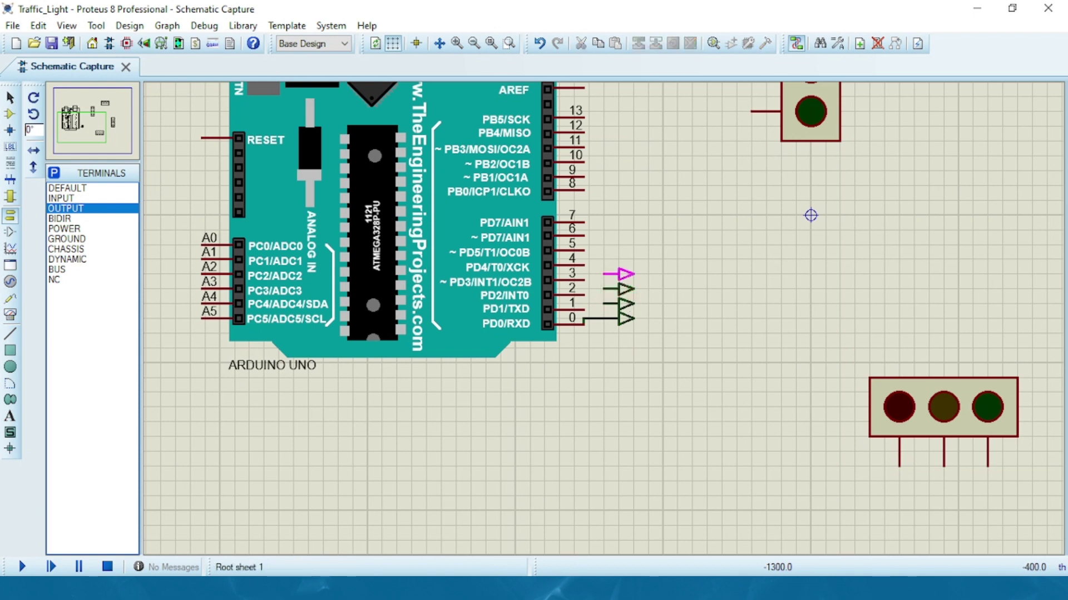
left_click(619, 259)
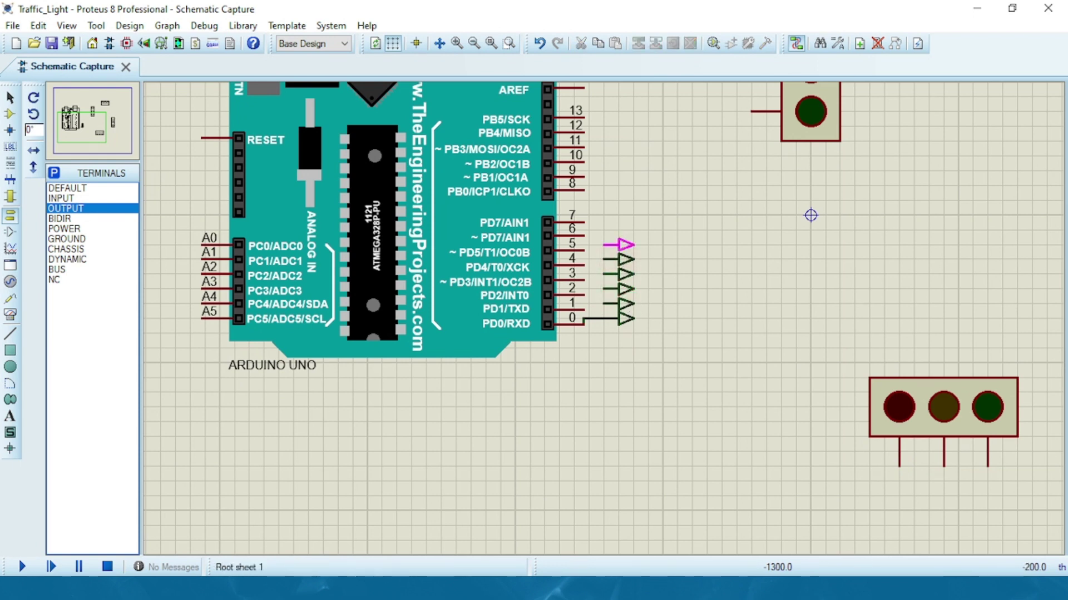
left_click(619, 245)
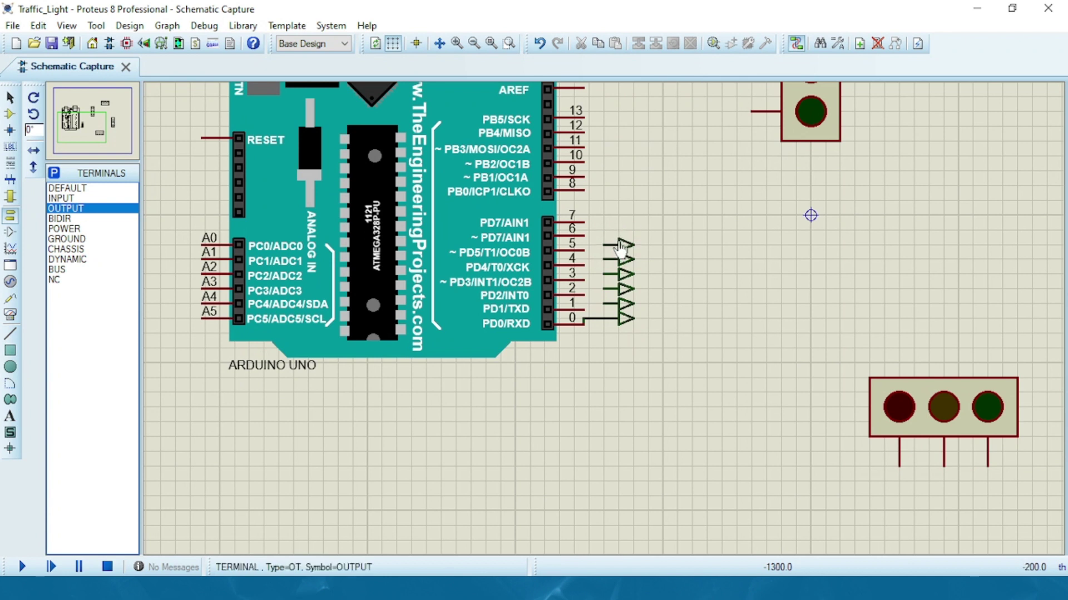
left_click(618, 230)
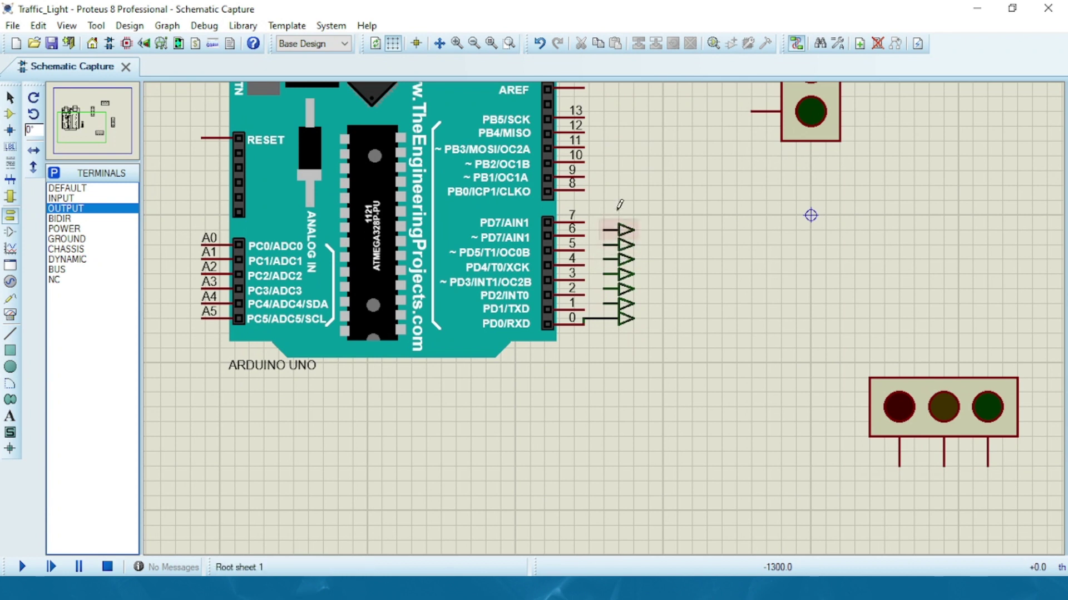
left_click(618, 216)
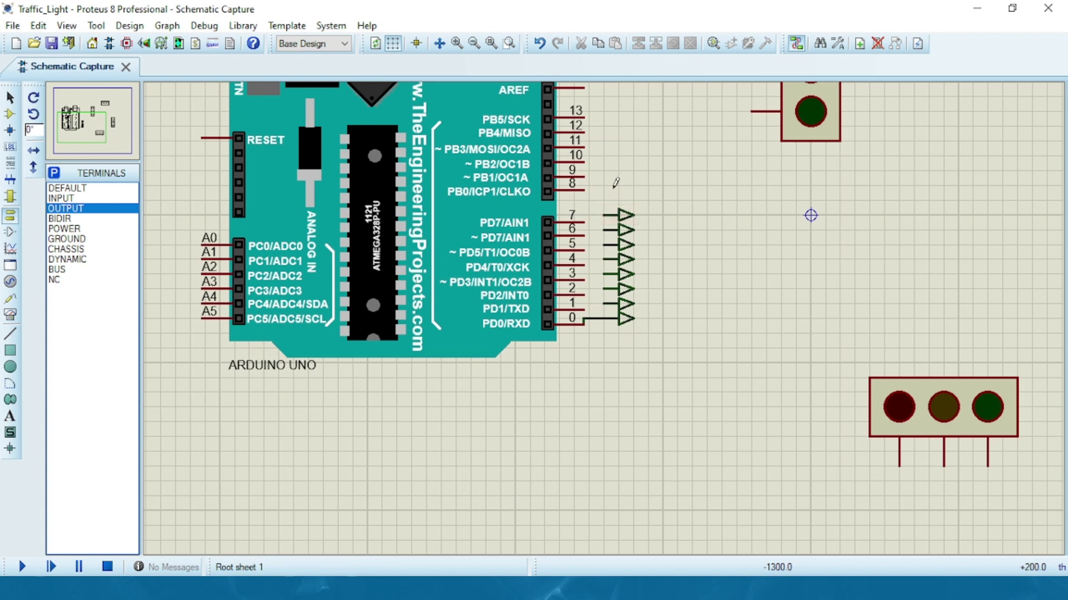
Step: Wire Arduino pins 1, 2, 3, 5, 6 and 7 to their output terminals, undoing one misrouted wire
left_click(583, 307)
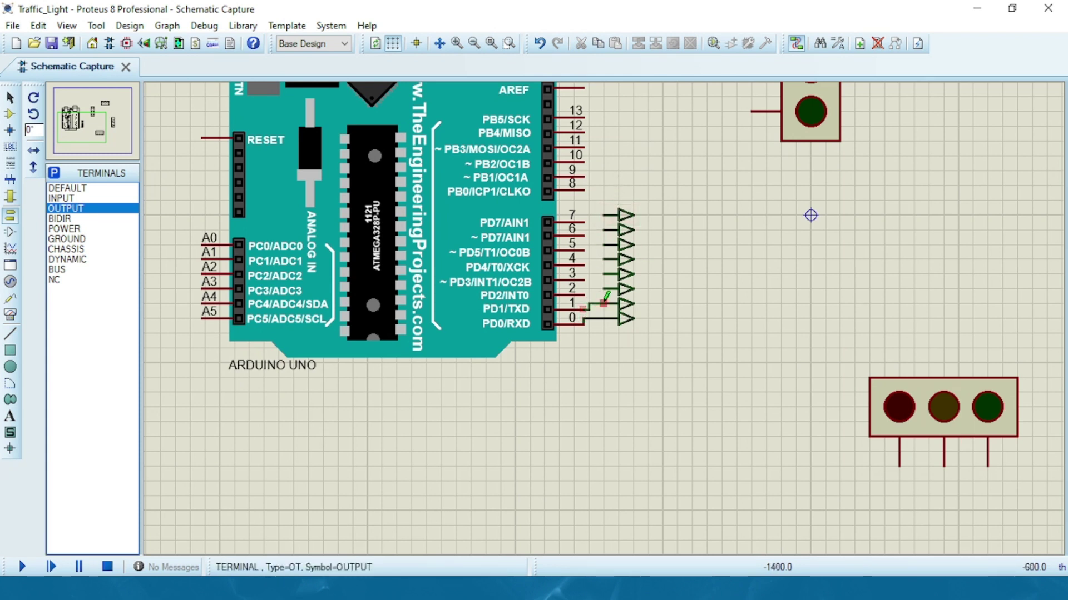
left_click(600, 303)
left_click(583, 293)
left_click(605, 288)
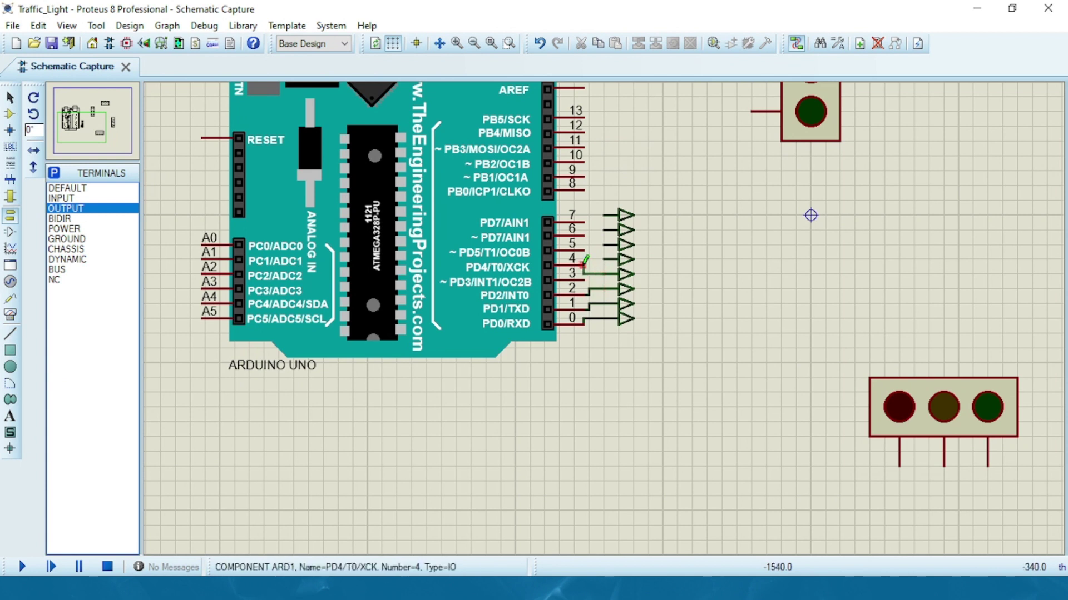
left_click(585, 273)
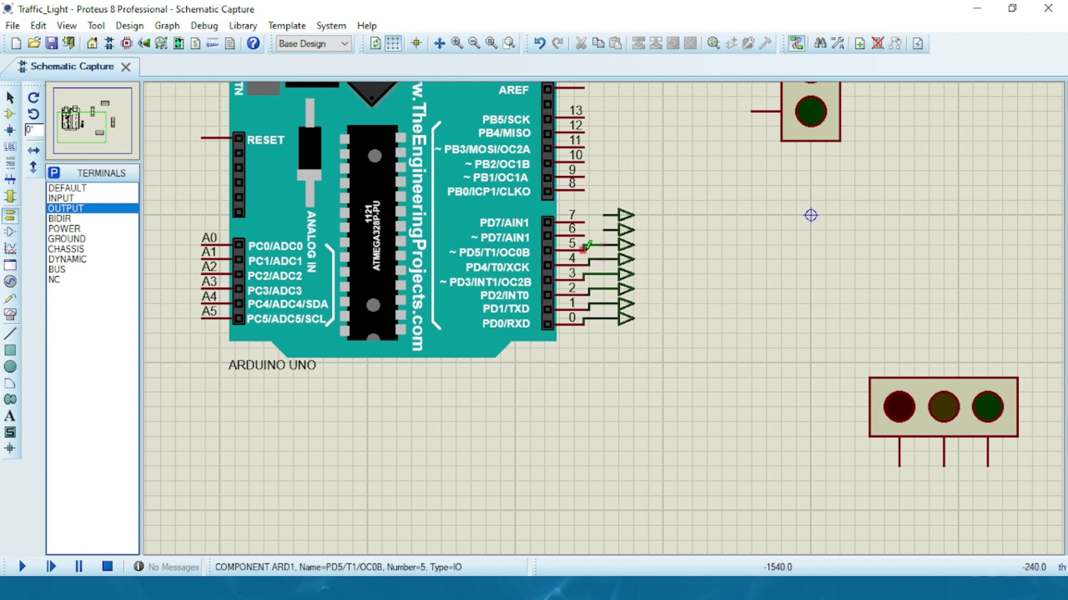
left_click(584, 245)
left_click(584, 232)
left_click(605, 230)
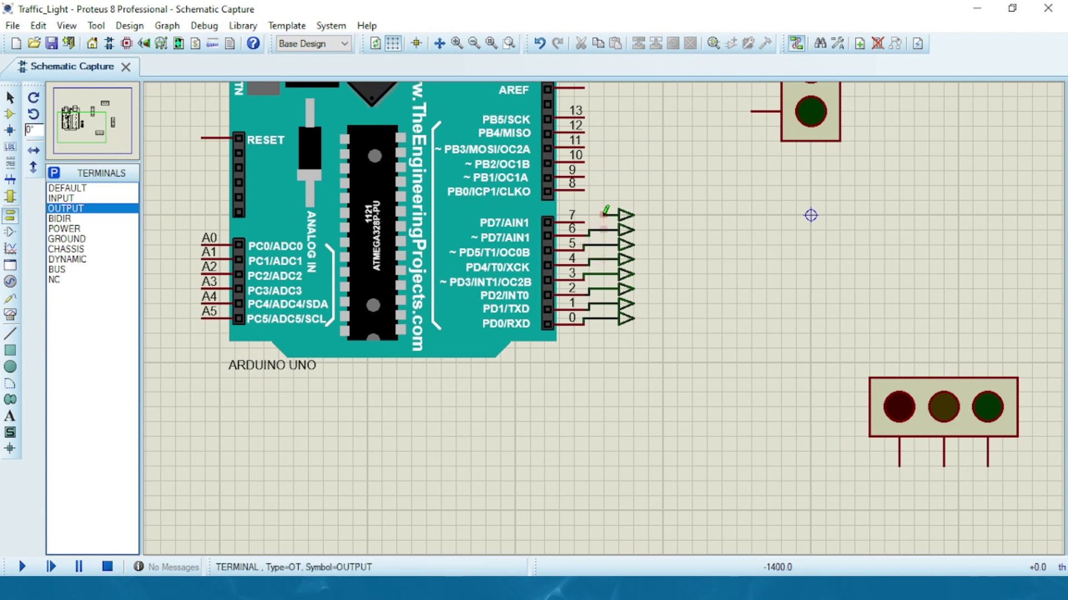
left_click(604, 214)
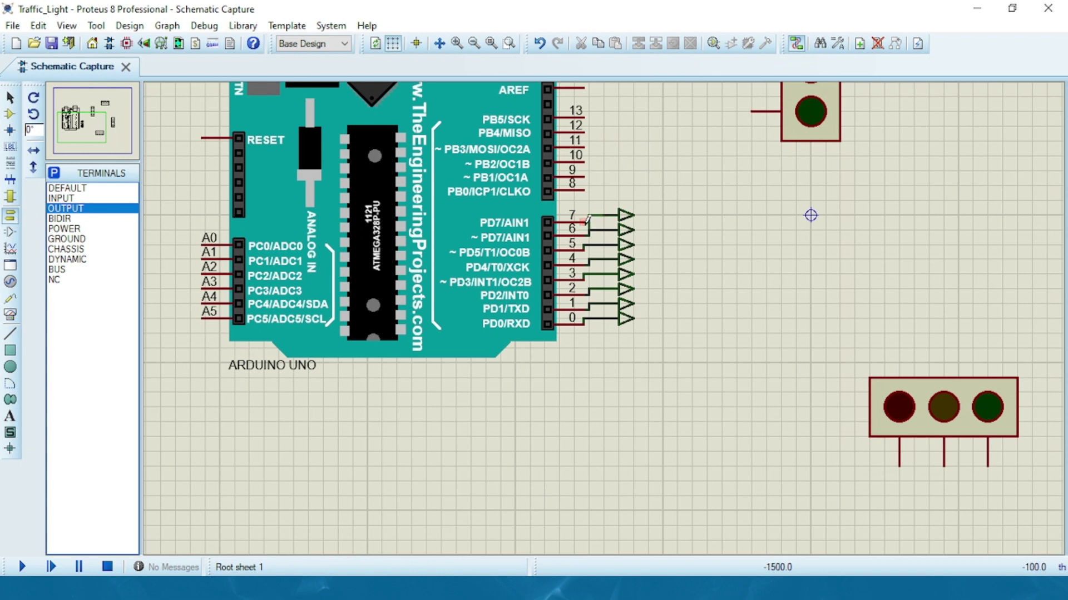
key("ctrl+z")
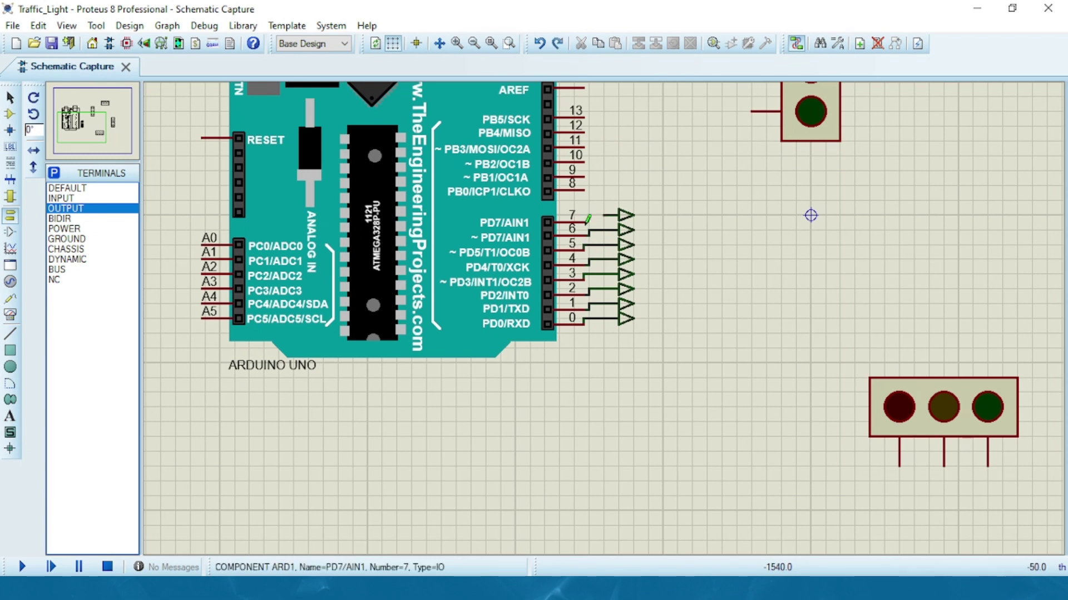
left_click(585, 217)
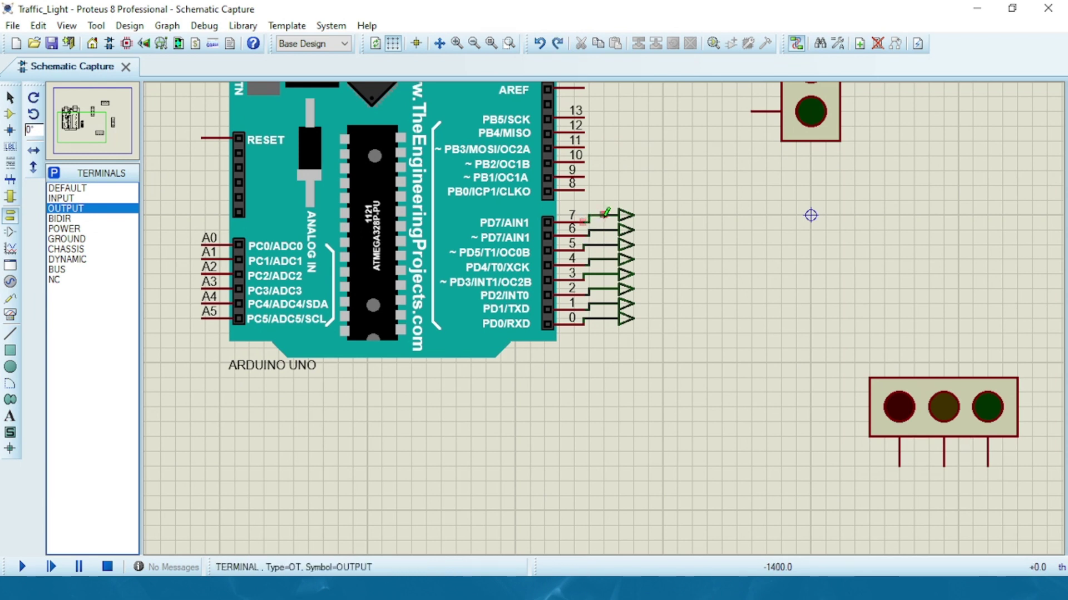
Step: Place output terminals beside Arduino pins 8 through 12
left_click(618, 185)
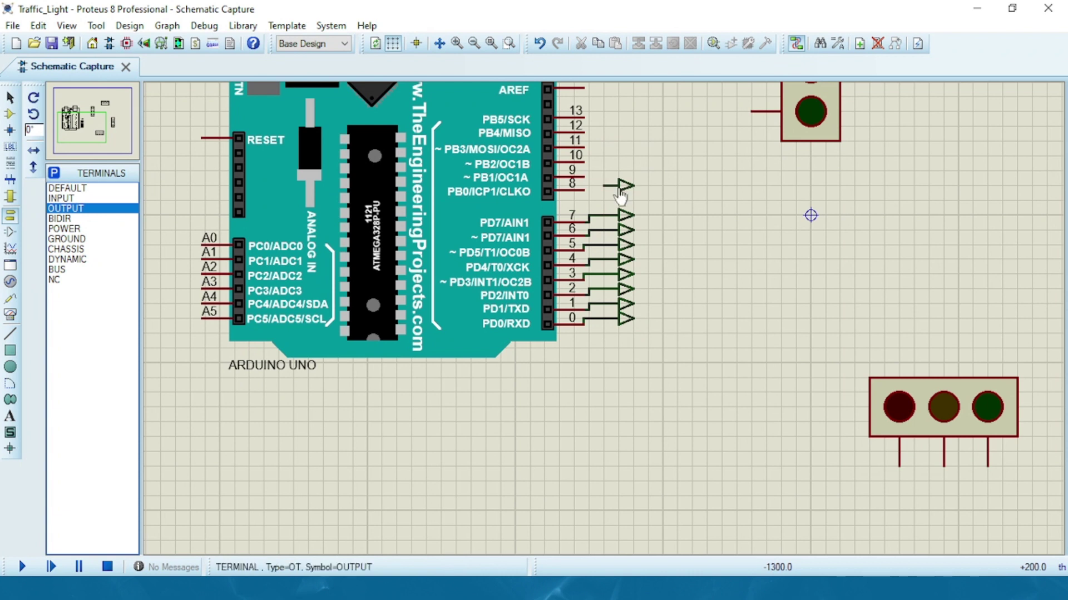
left_click(619, 171)
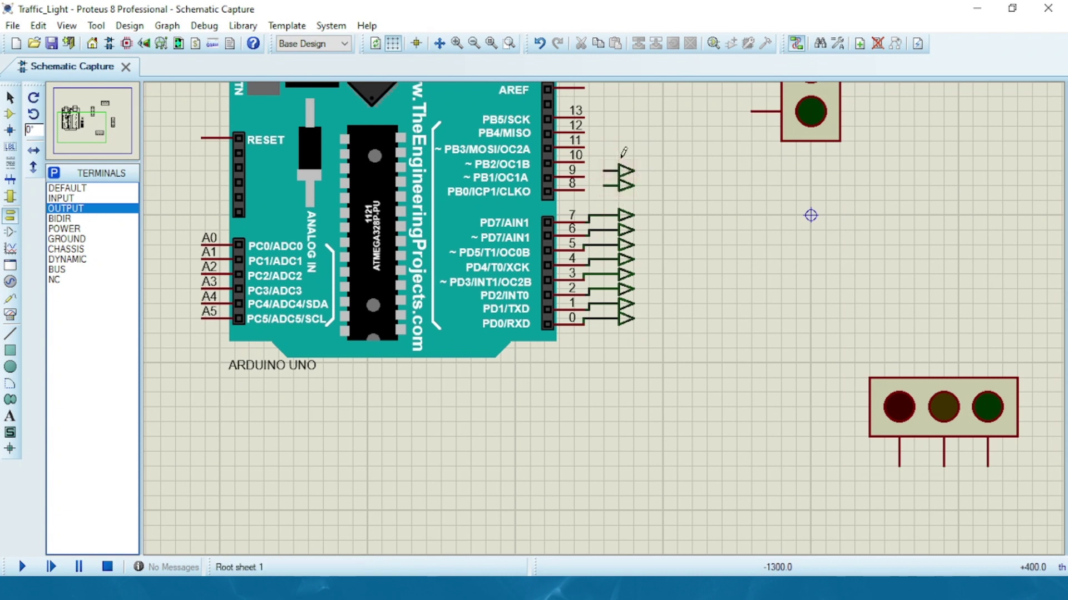
left_click(620, 157)
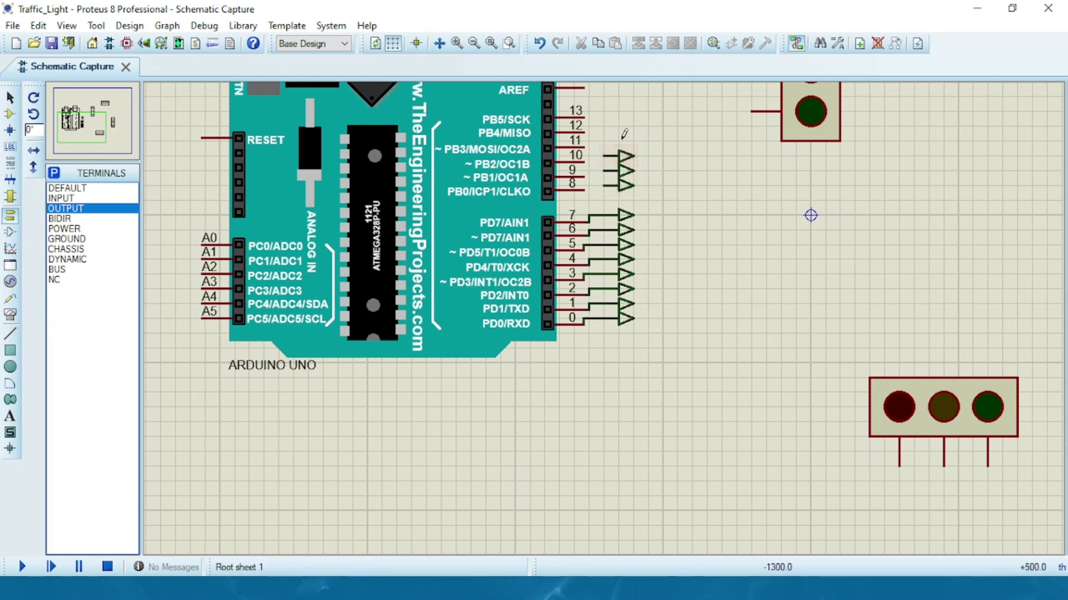
left_click(621, 142)
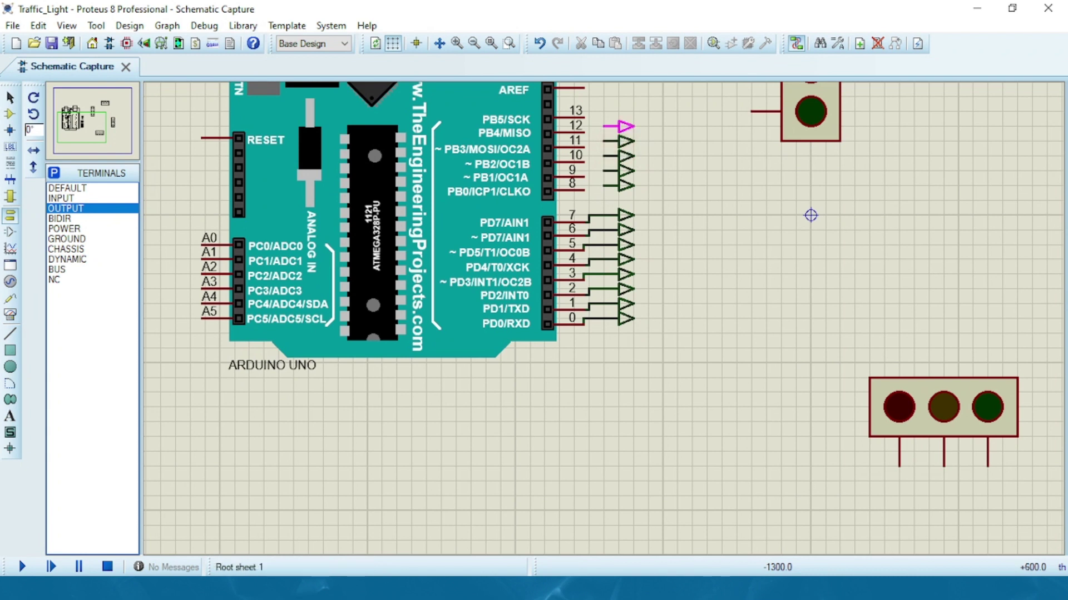
left_click(622, 126)
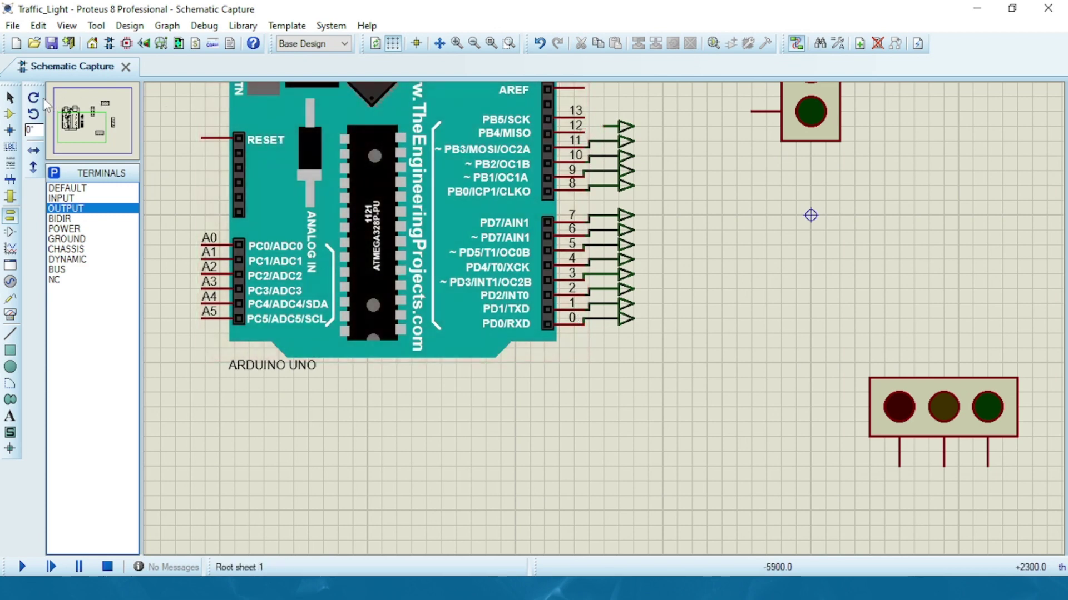
Step: Select and delete the terminals on pins 12 and 13
left_click(10, 98)
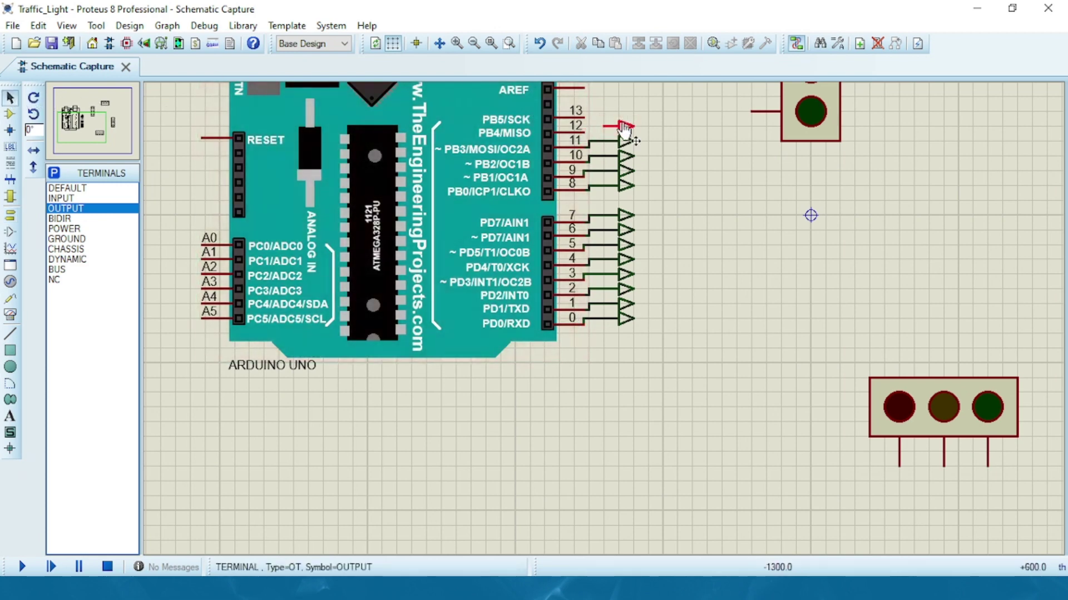
left_click_drag(616, 111, 639, 136)
key("Delete")
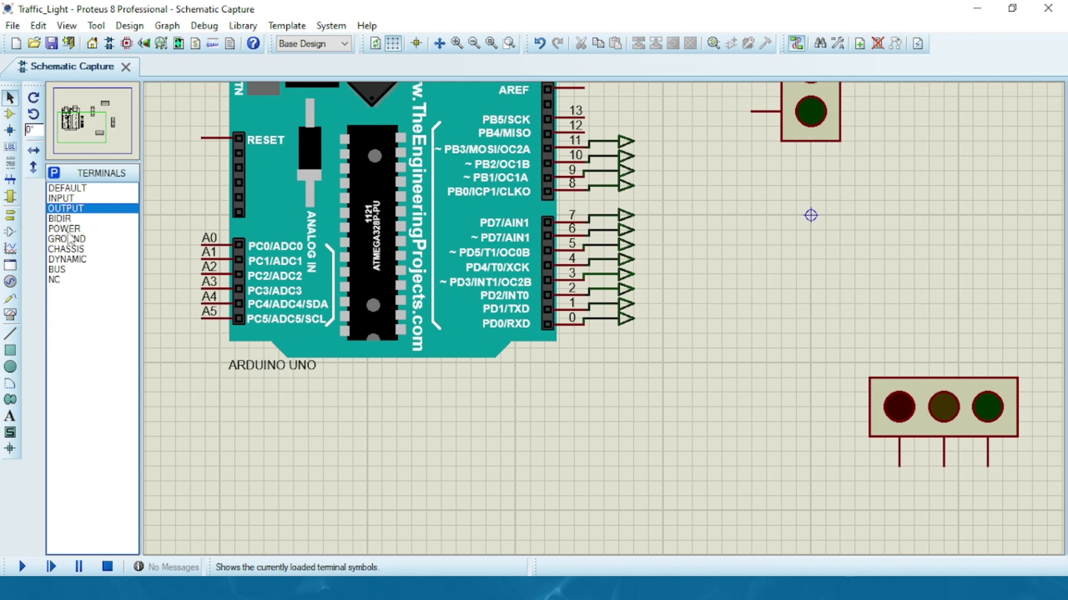
Step: Place an INPUT terminal below the bottom traffic light, rotate it vertical, and copy it
left_click(61, 199)
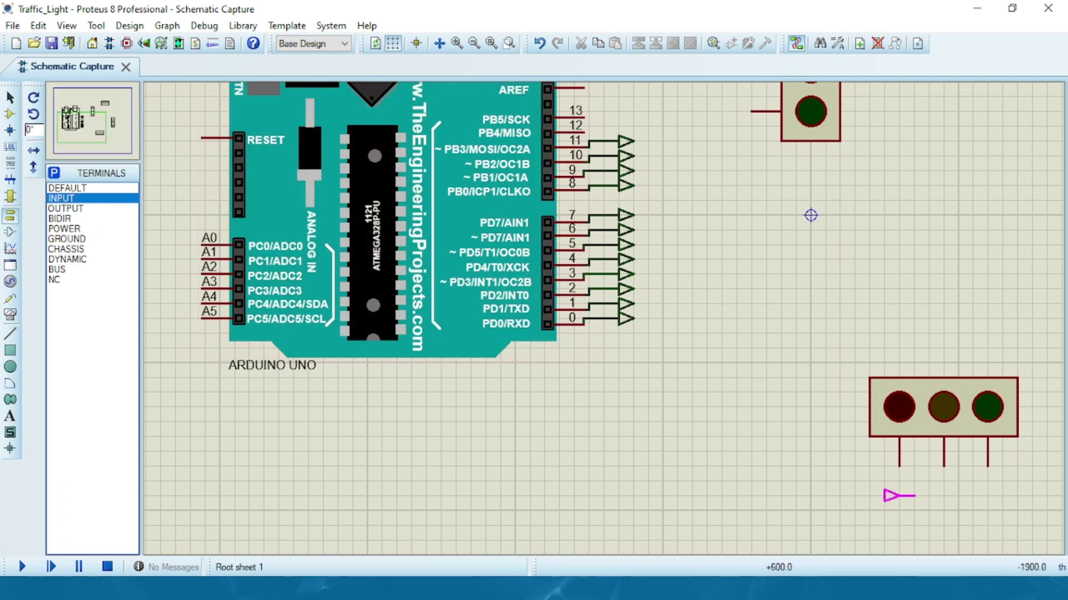
left_click(898, 510)
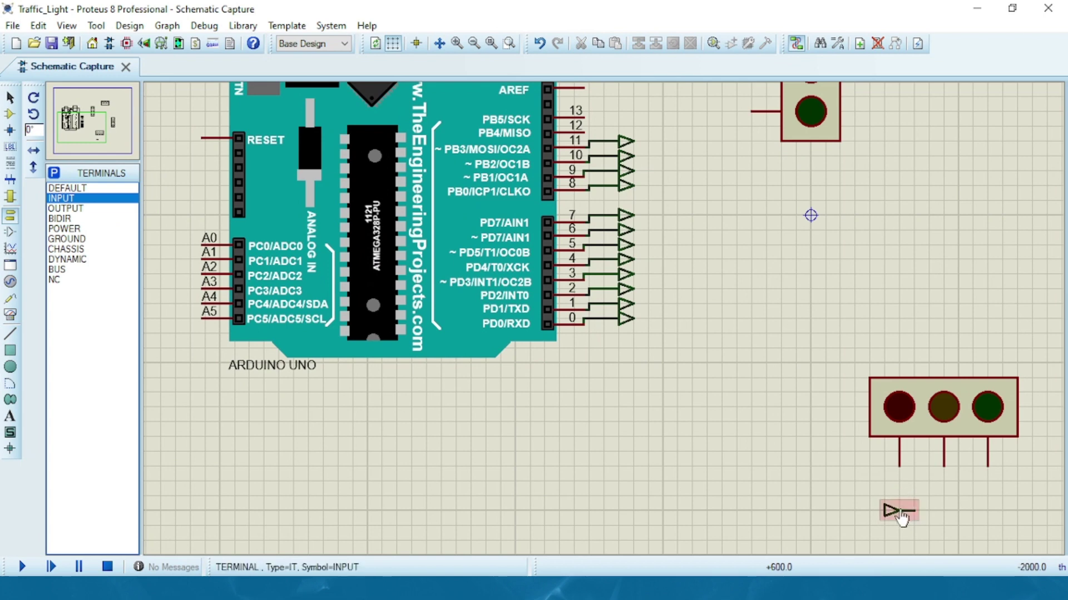
left_click_drag(396, 121, 338, 134)
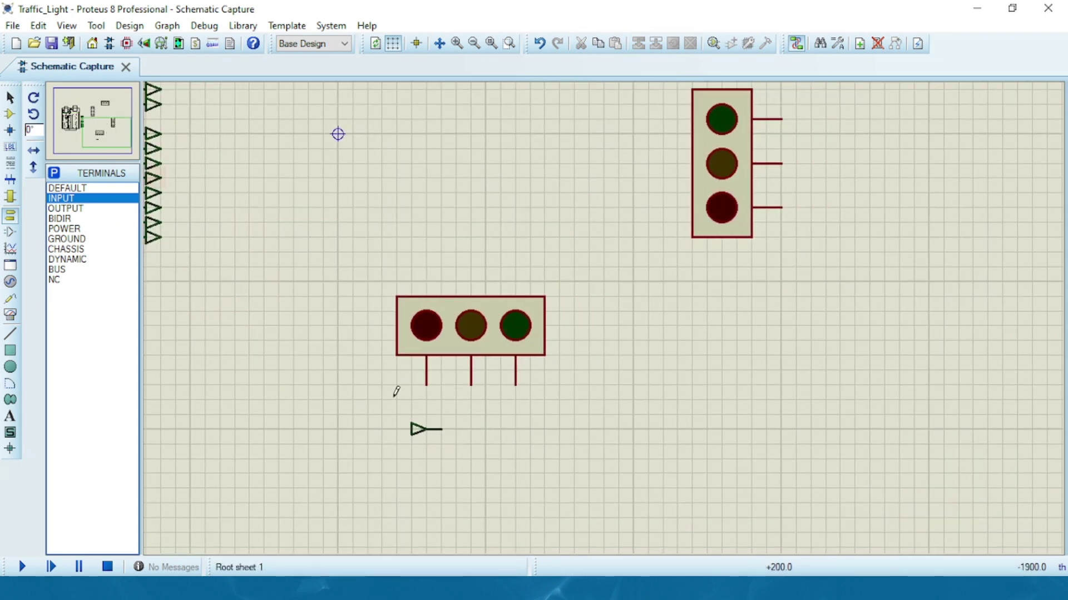
right_click(428, 427)
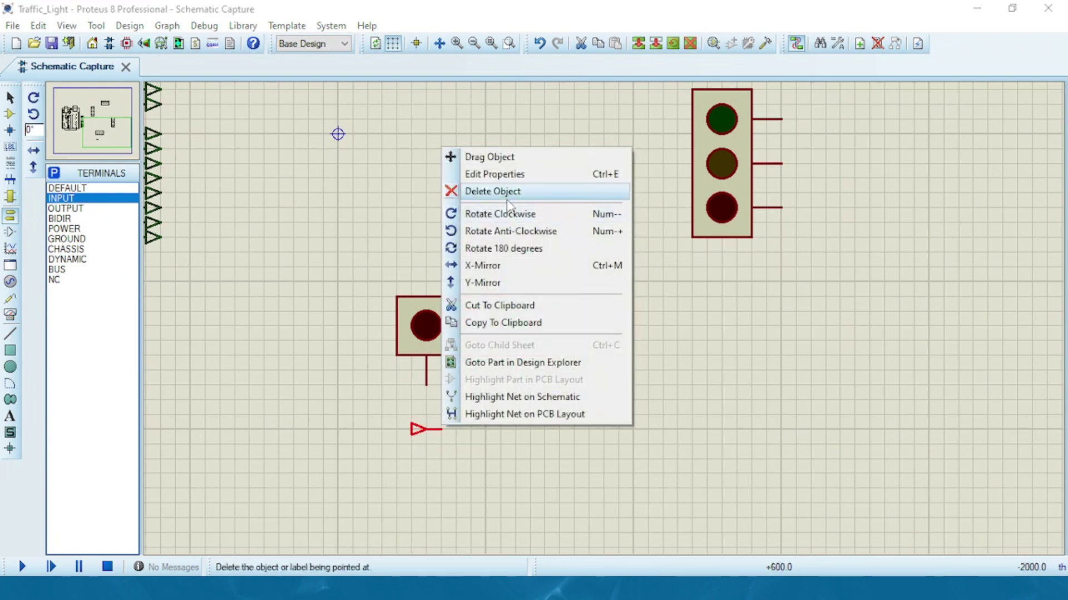
left_click(511, 232)
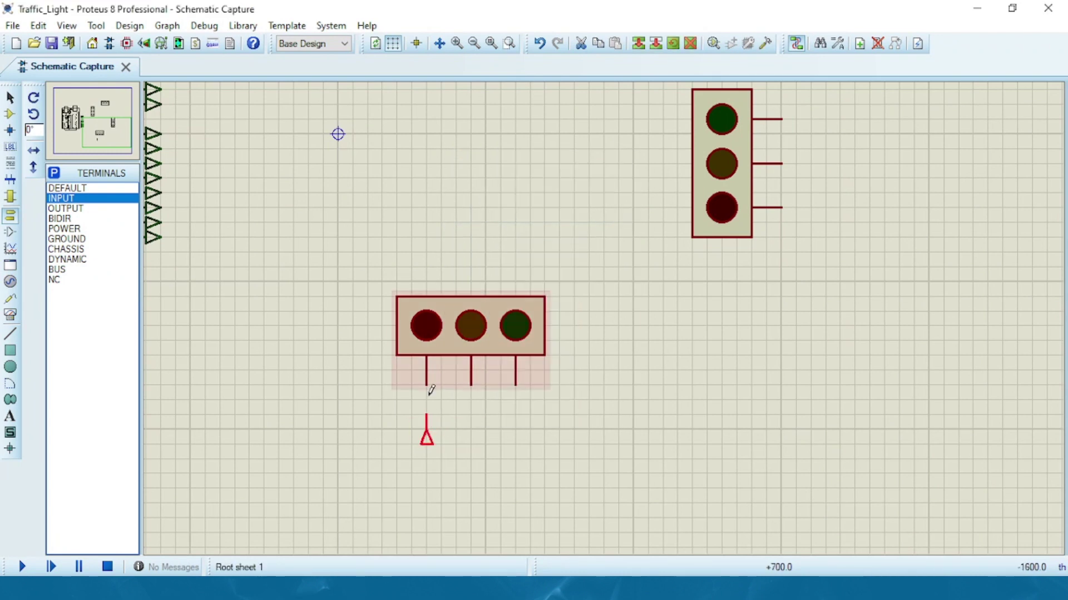
right_click(427, 439)
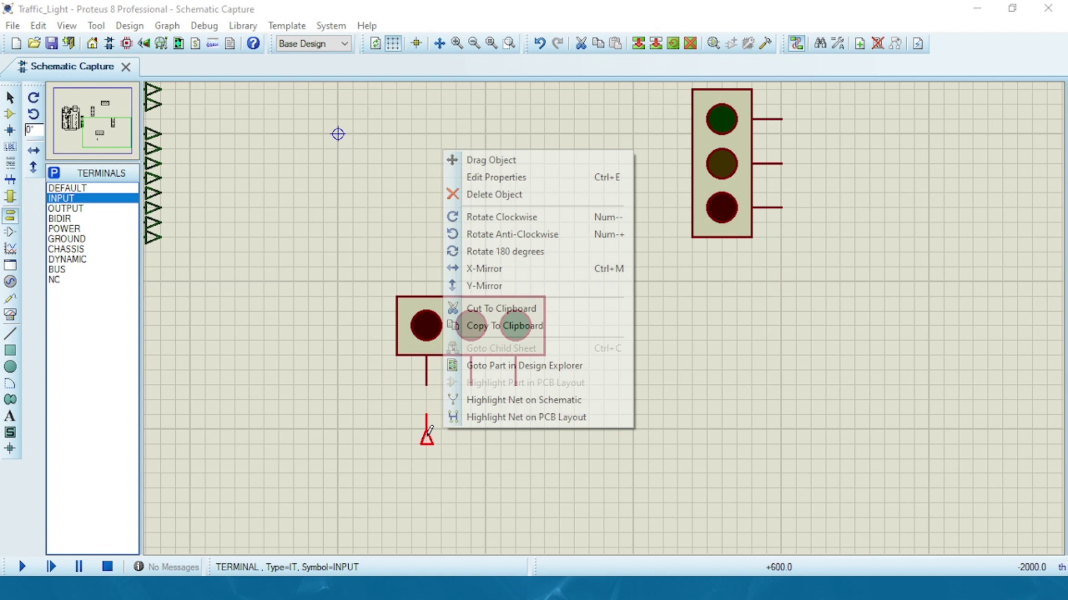
left_click(506, 326)
Step: Paste two copies of the terminal below the middle and right lamp pins
left_click(474, 411)
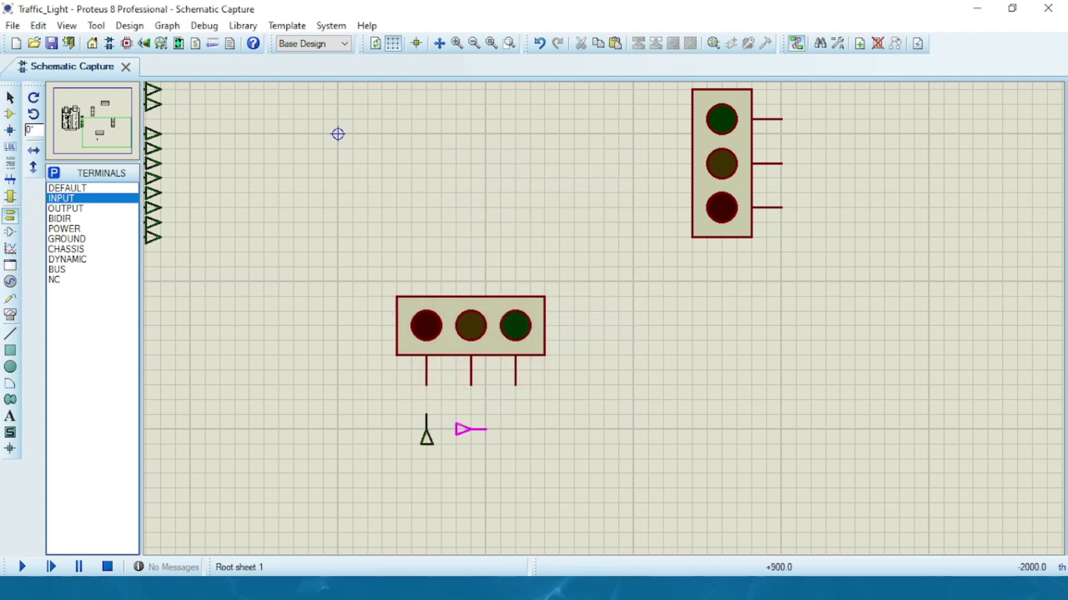
key("Escape")
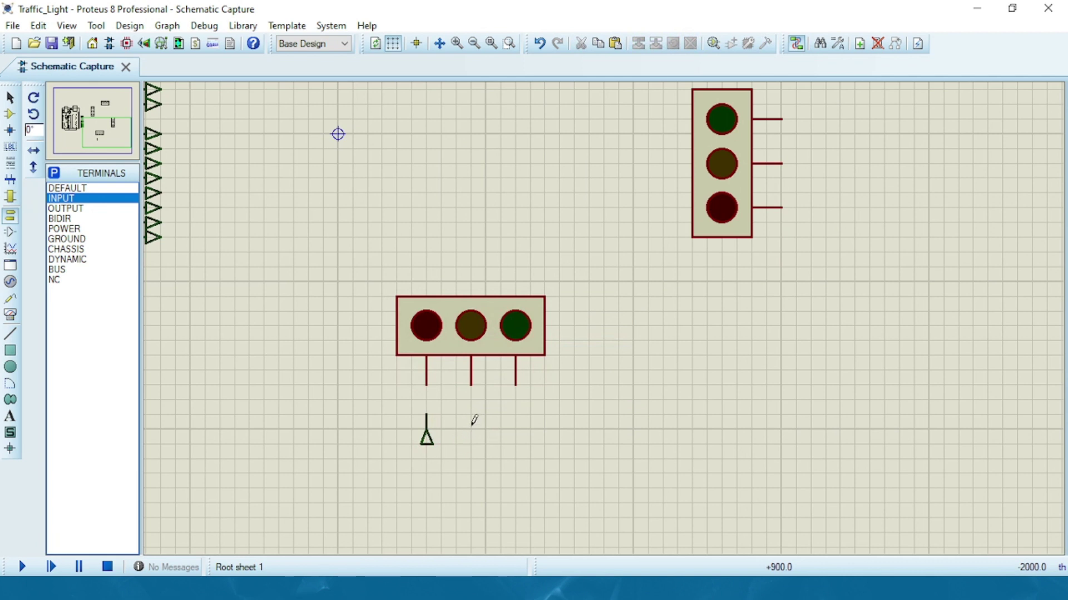
right_click(472, 420)
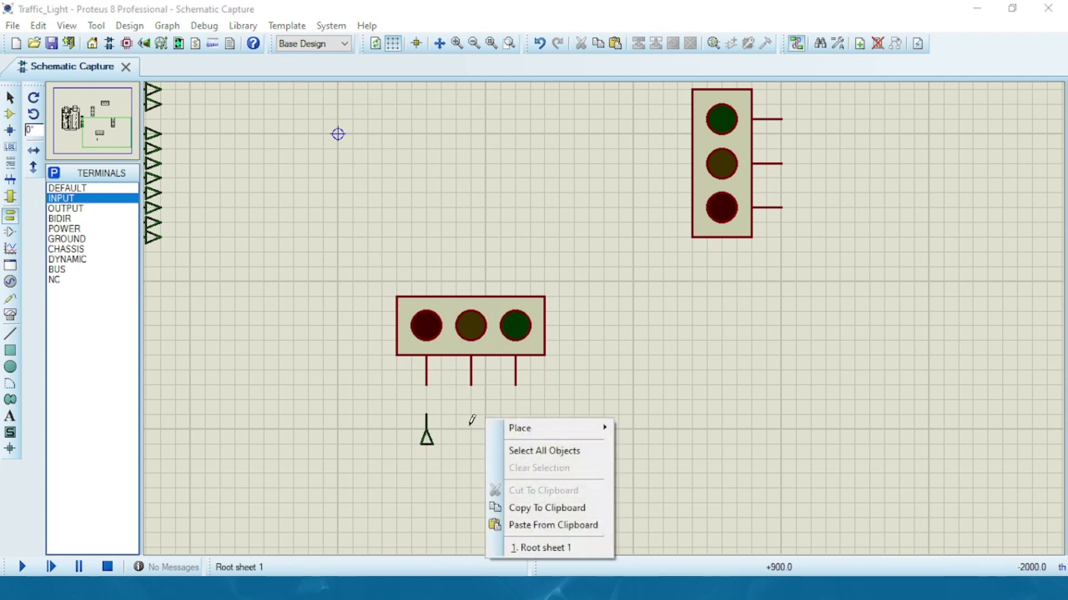
left_click(523, 525)
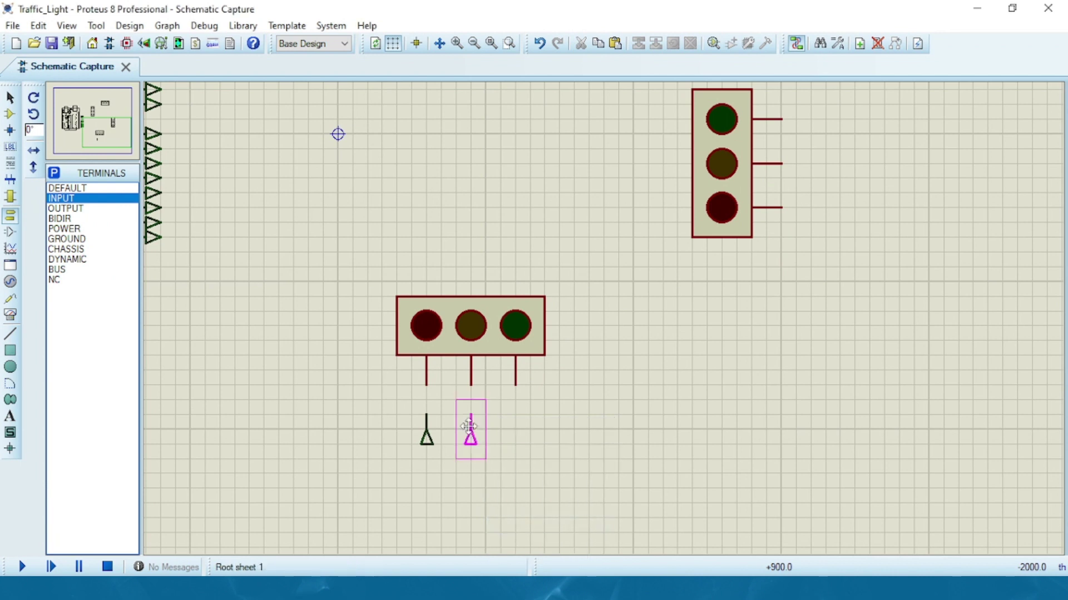
left_click(470, 435)
right_click(520, 420)
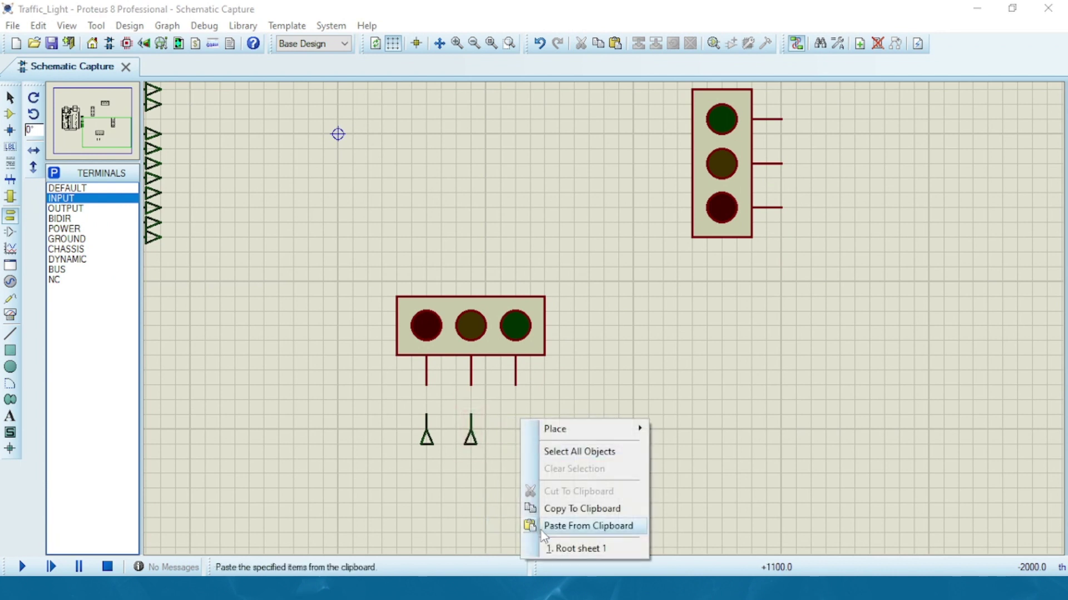
left_click(568, 526)
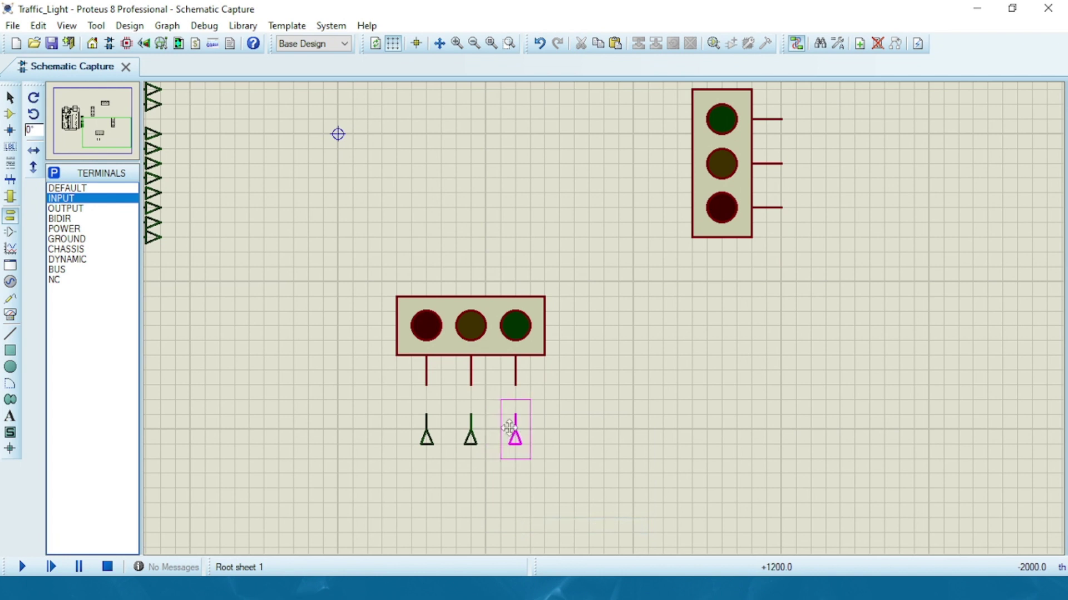
left_click(514, 435)
Step: Wire the left, middle and right lamp pins to their input terminals
left_click(426, 385)
left_click(426, 414)
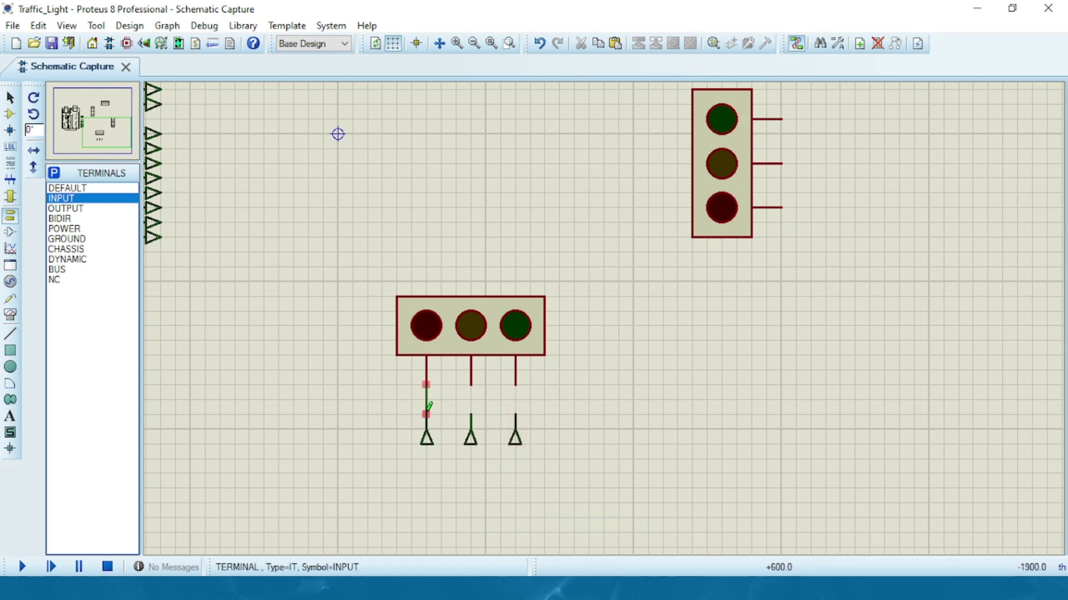
left_click(471, 385)
left_click(471, 428)
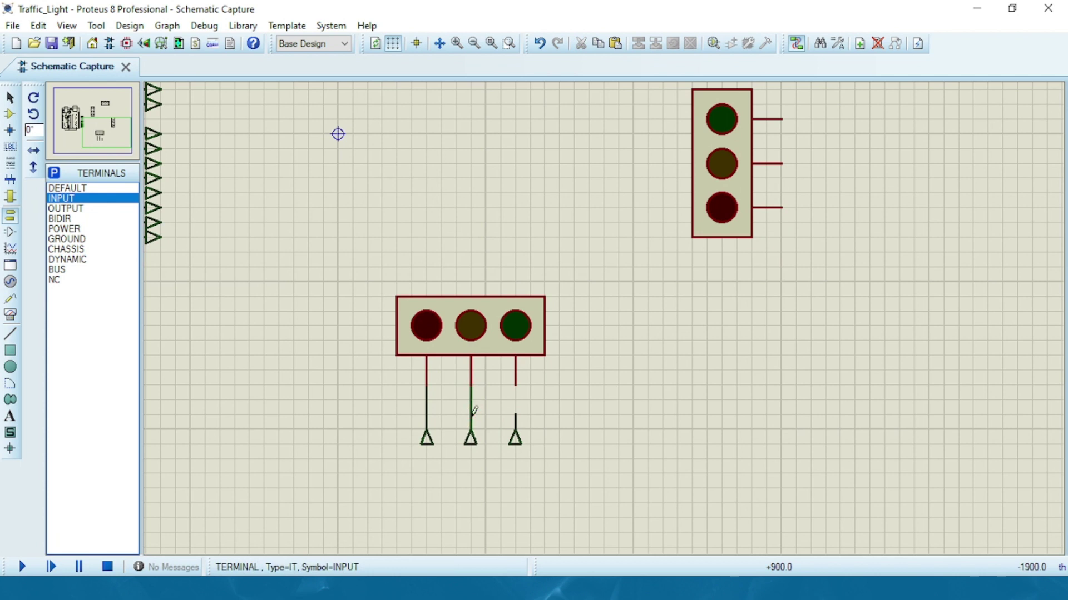
left_click(515, 385)
left_click(516, 428)
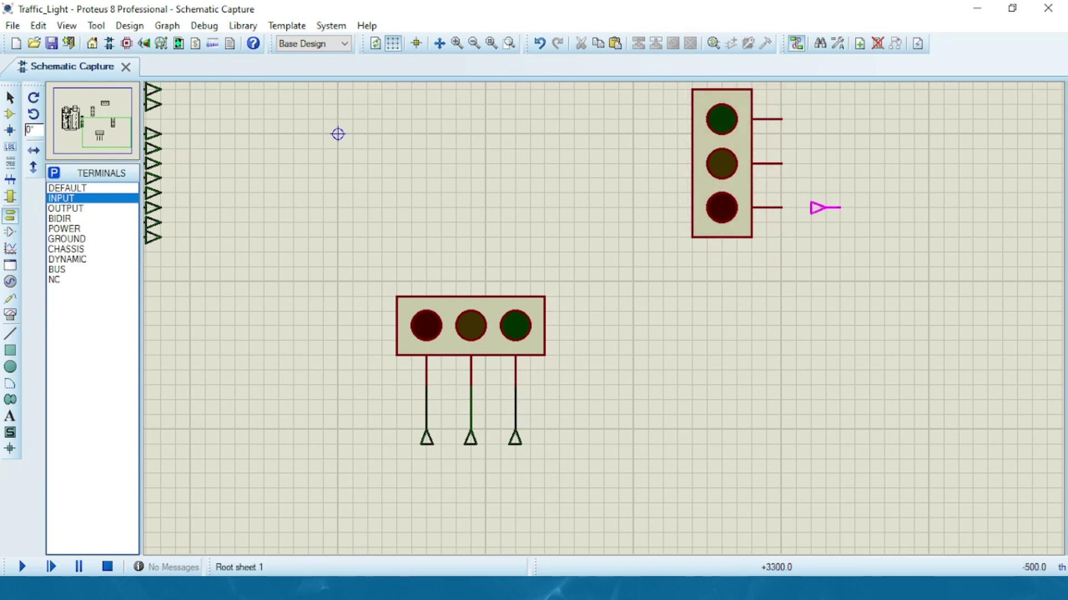
Step: Place an input terminal beside the right traffic light, flip it to face the lamp, and copy it
left_click(826, 207)
right_click(842, 206)
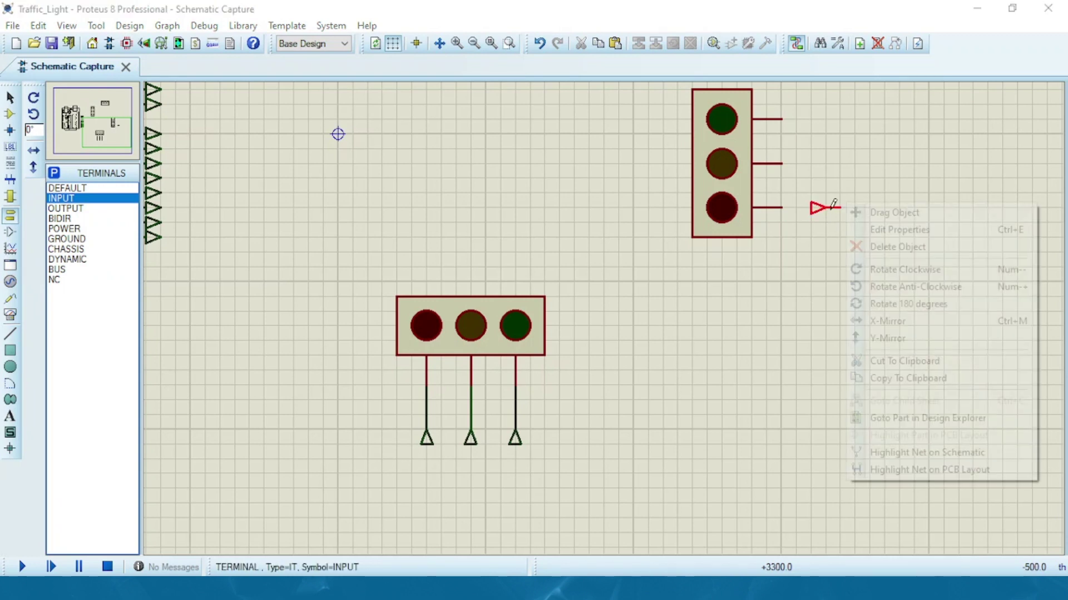
left_click(892, 305)
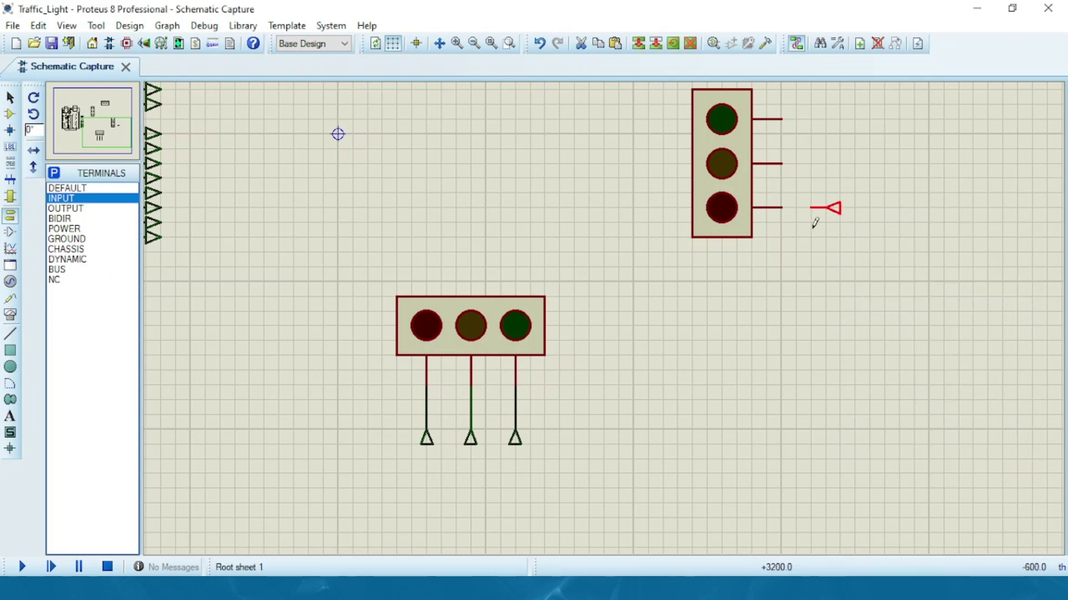
right_click(840, 206)
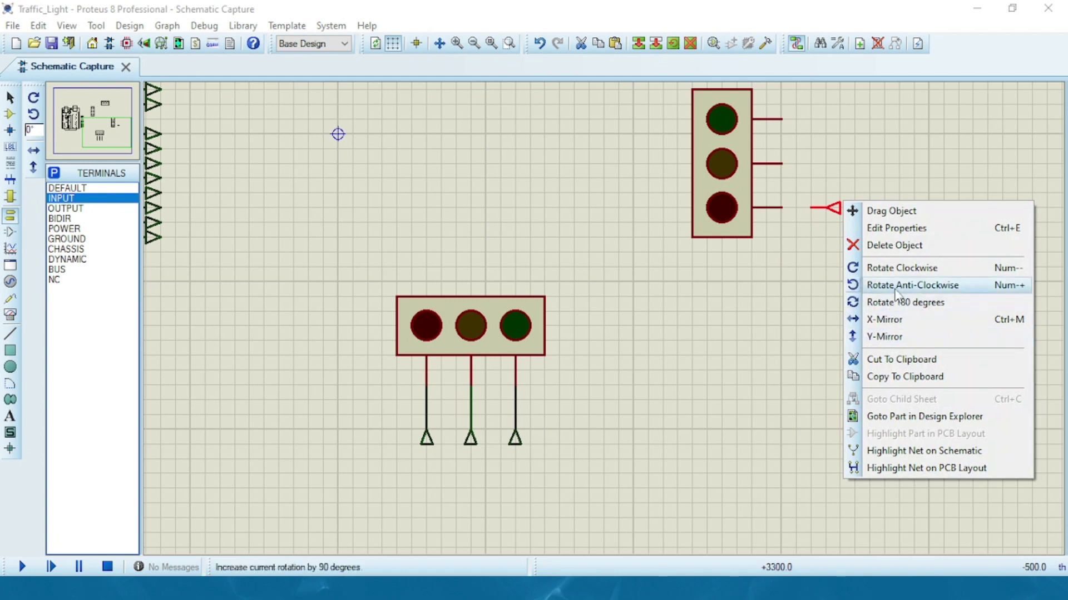
left_click(894, 377)
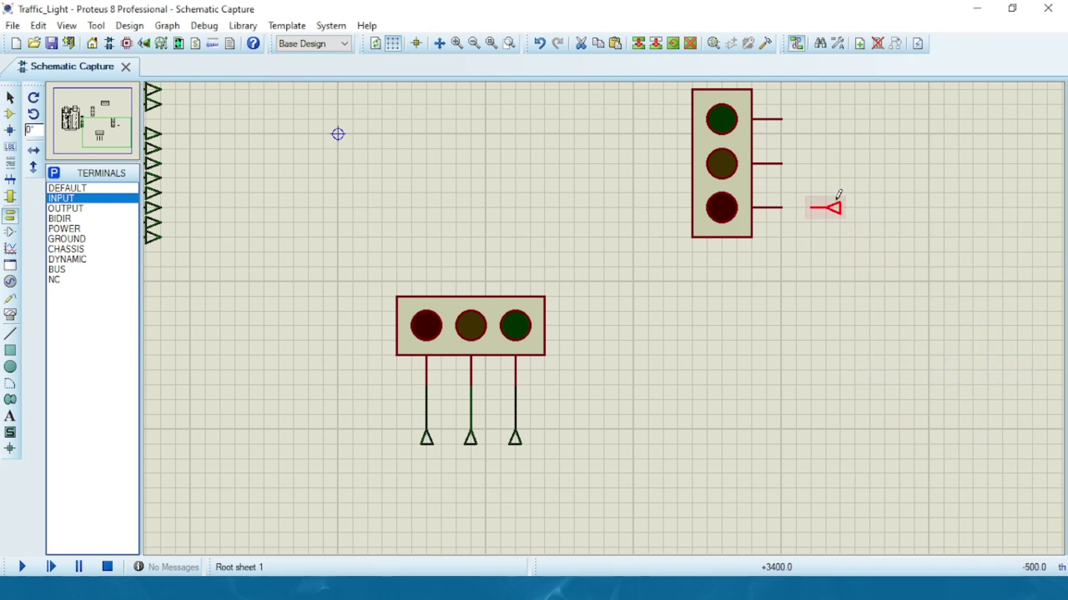
Step: Paste two more left-facing terminals at the middle and top lamp pins, discarding stray copies
left_click(825, 153)
key("ctrl+v")
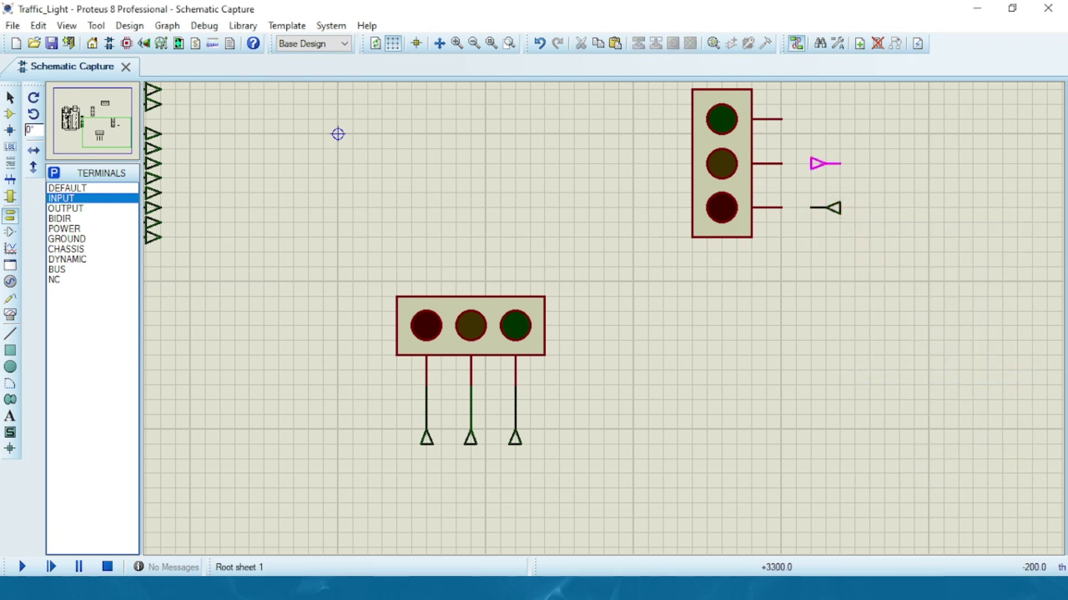
right_click(827, 157)
right_click(840, 156)
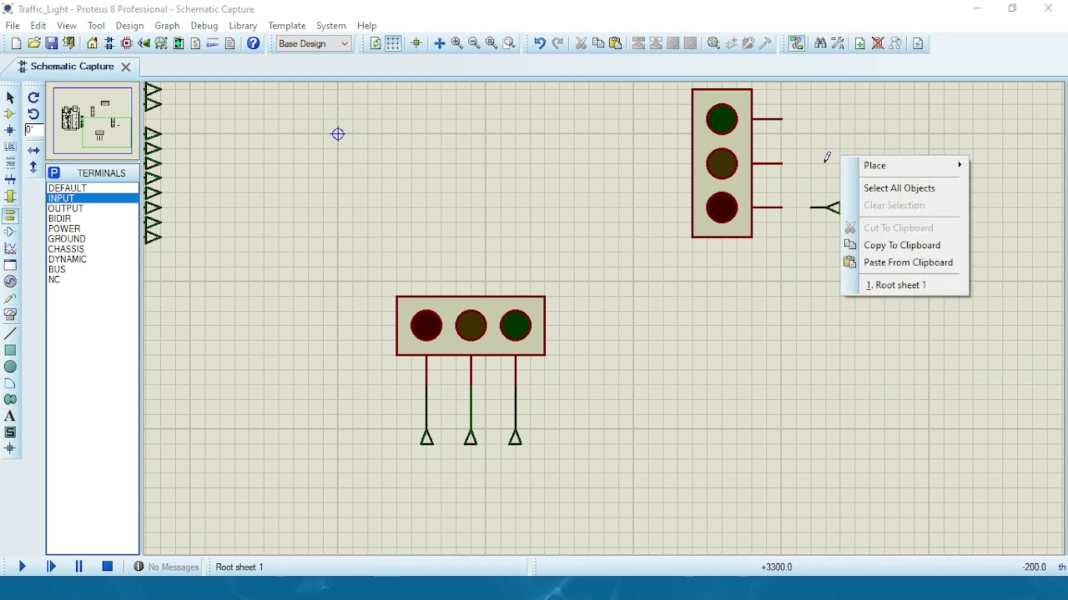
left_click(884, 262)
left_click(826, 163)
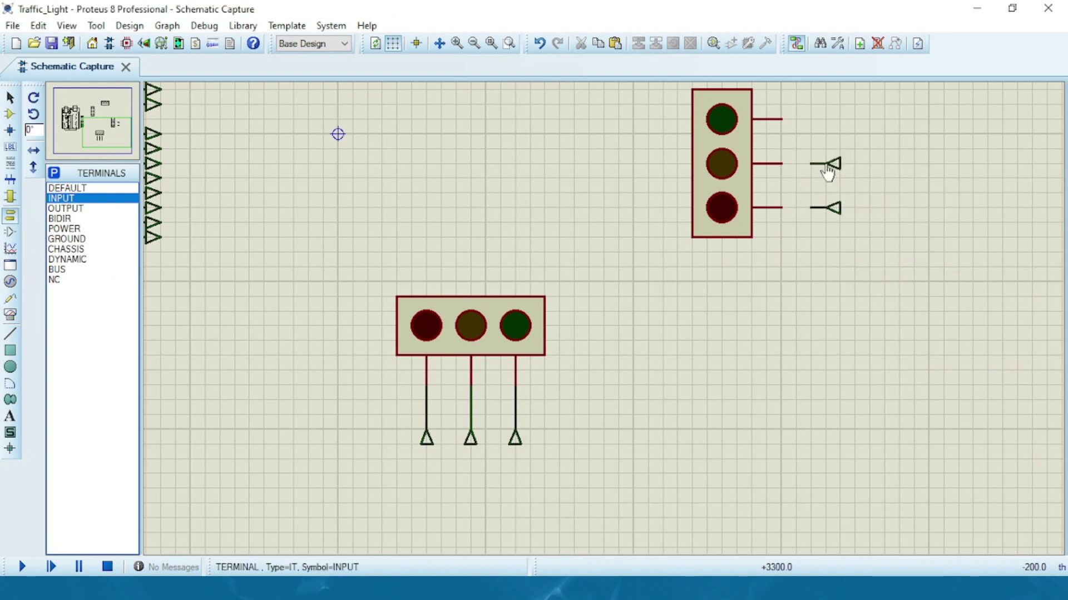
key("ctrl+v")
right_click(827, 116)
right_click(827, 116)
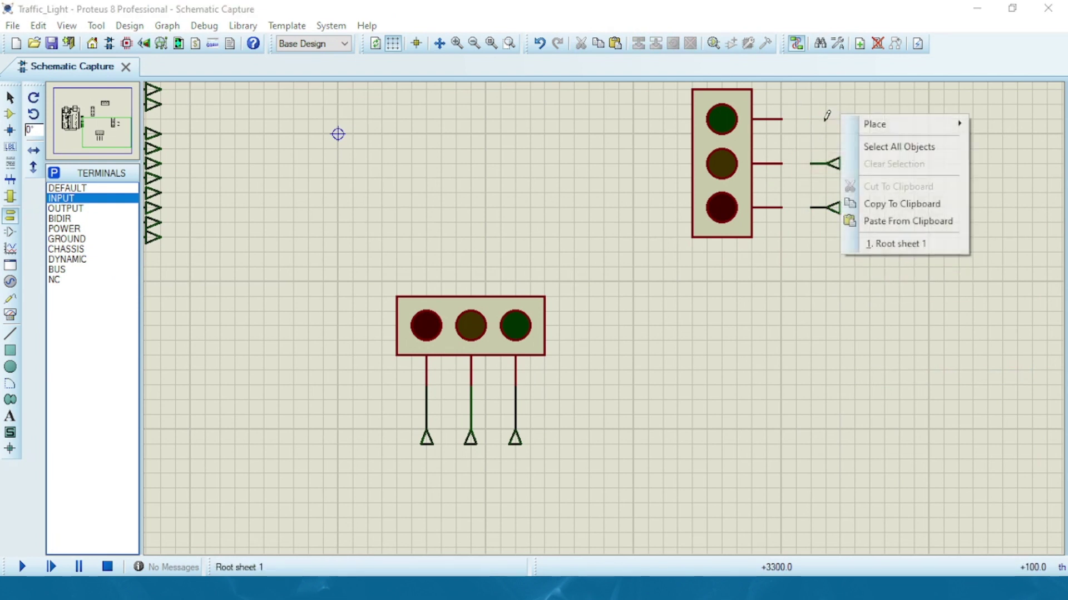
left_click(873, 219)
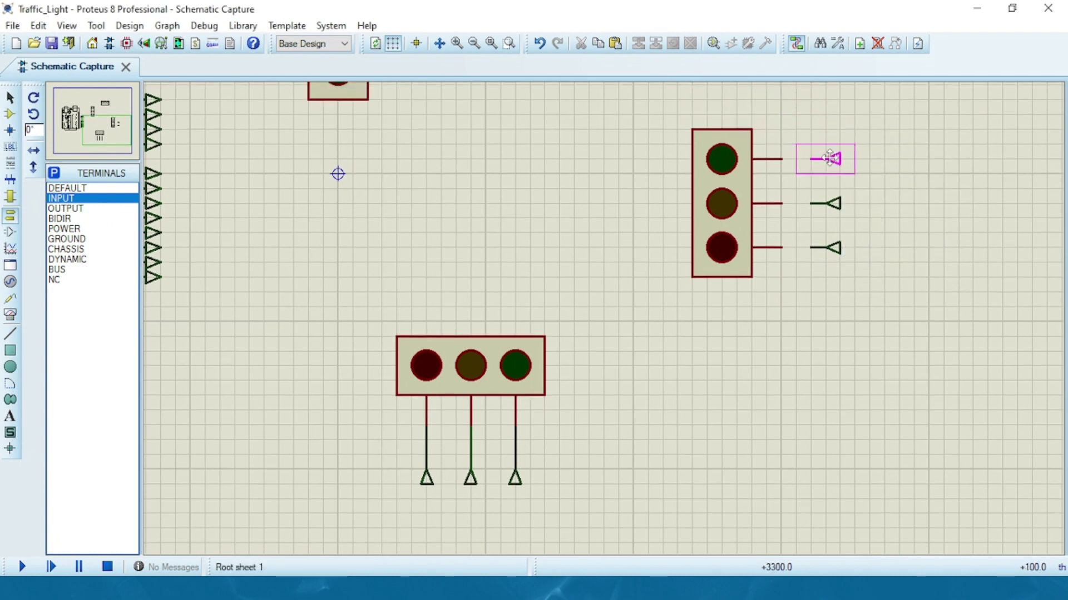
left_click(825, 159)
Step: Wire the top, middle and bottom lamp pins of the right light to their terminals
left_click(810, 159)
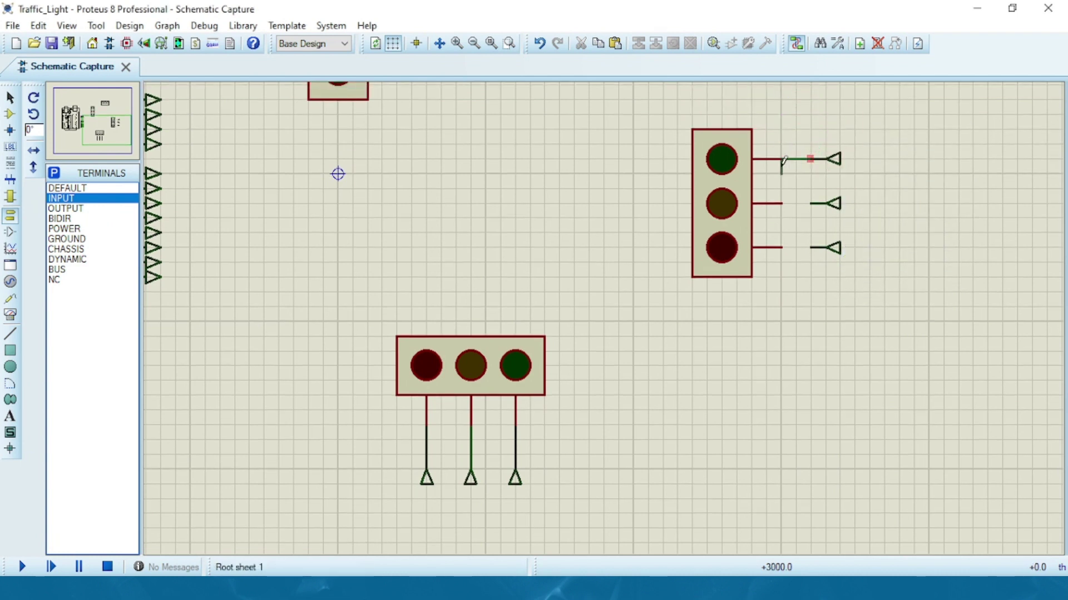
left_click(781, 203)
left_click(812, 203)
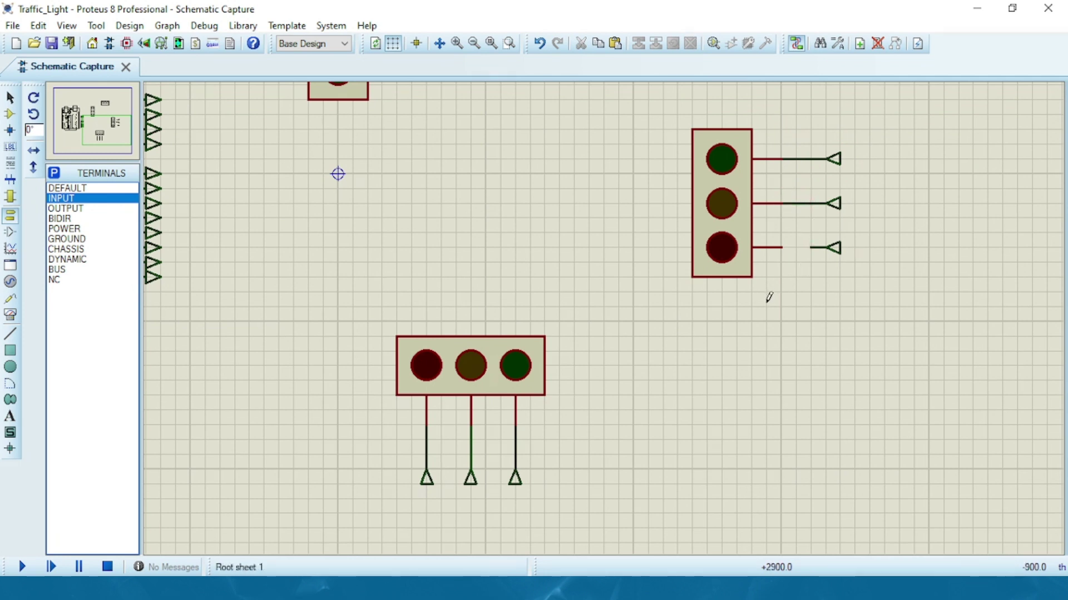
left_click(781, 248)
left_click(811, 247)
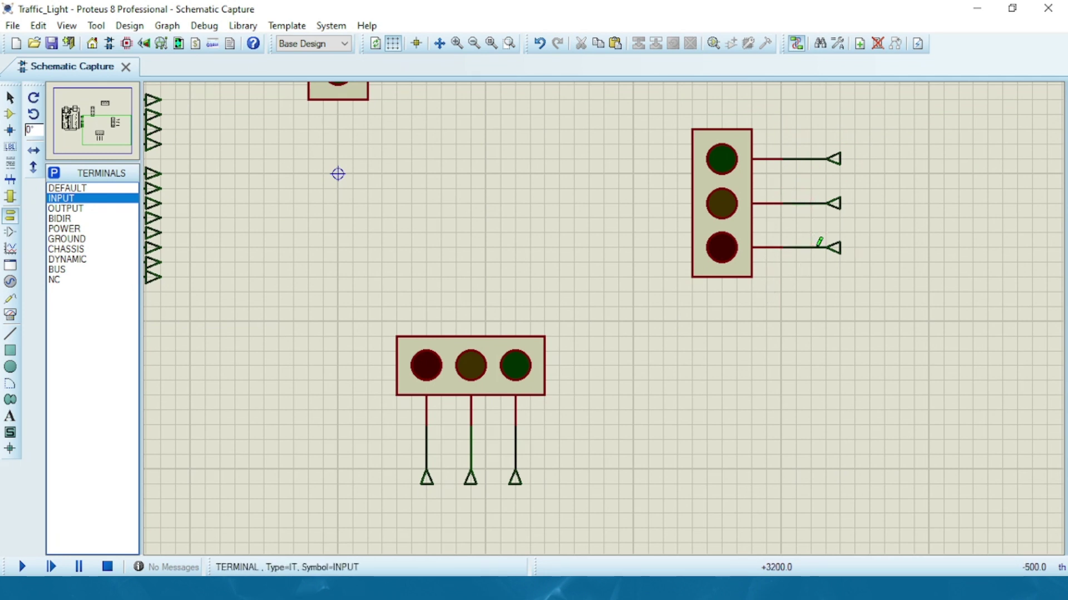
Step: Pan to the light beside the Arduino and place three input terminals beside its pins
left_click(115, 126)
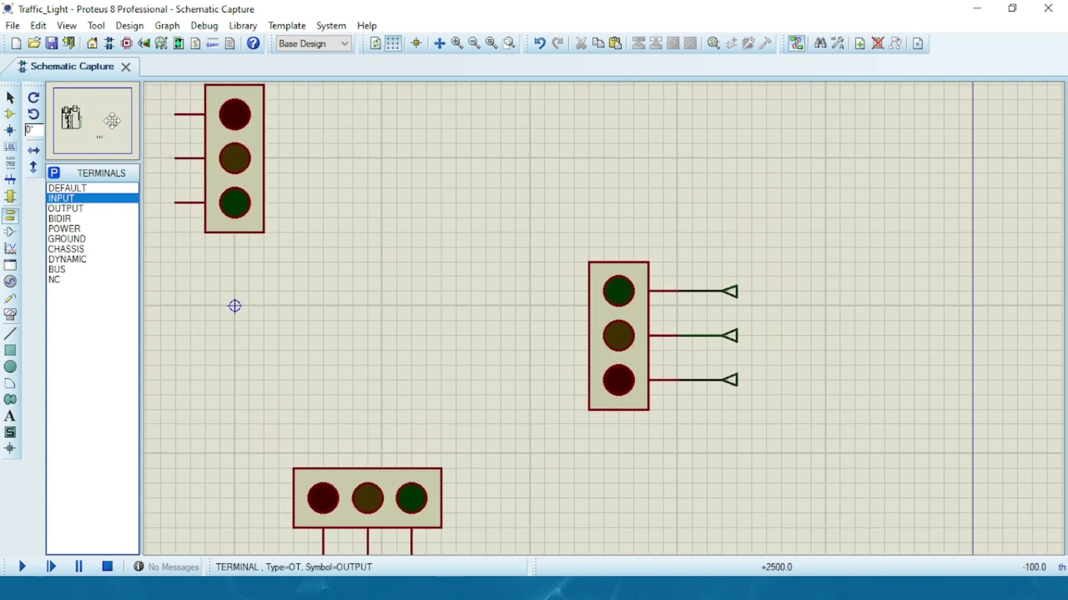
left_click(103, 118)
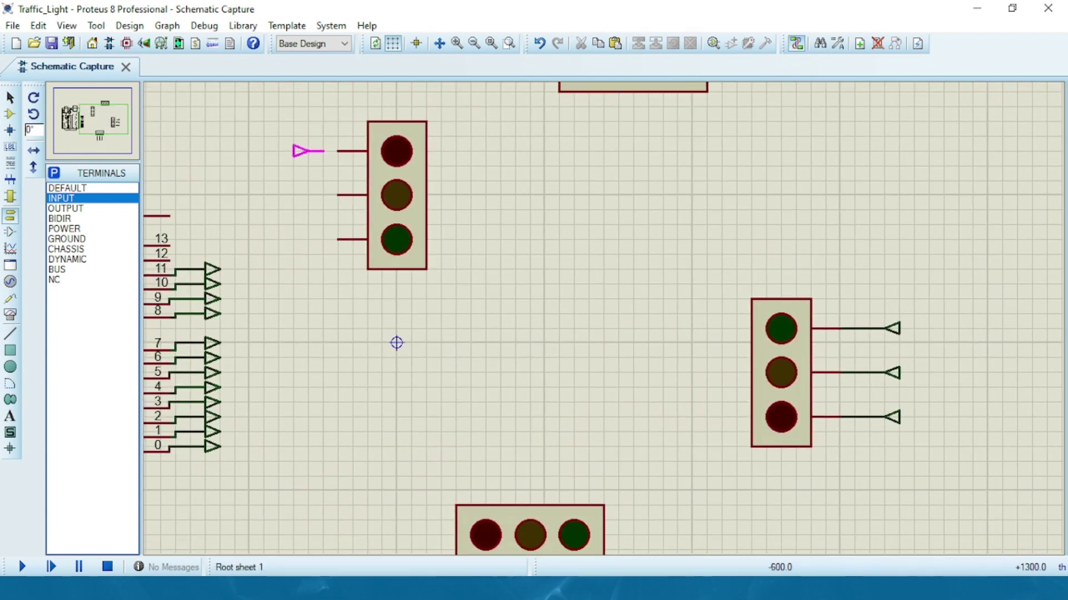
left_click(305, 158)
left_click(306, 201)
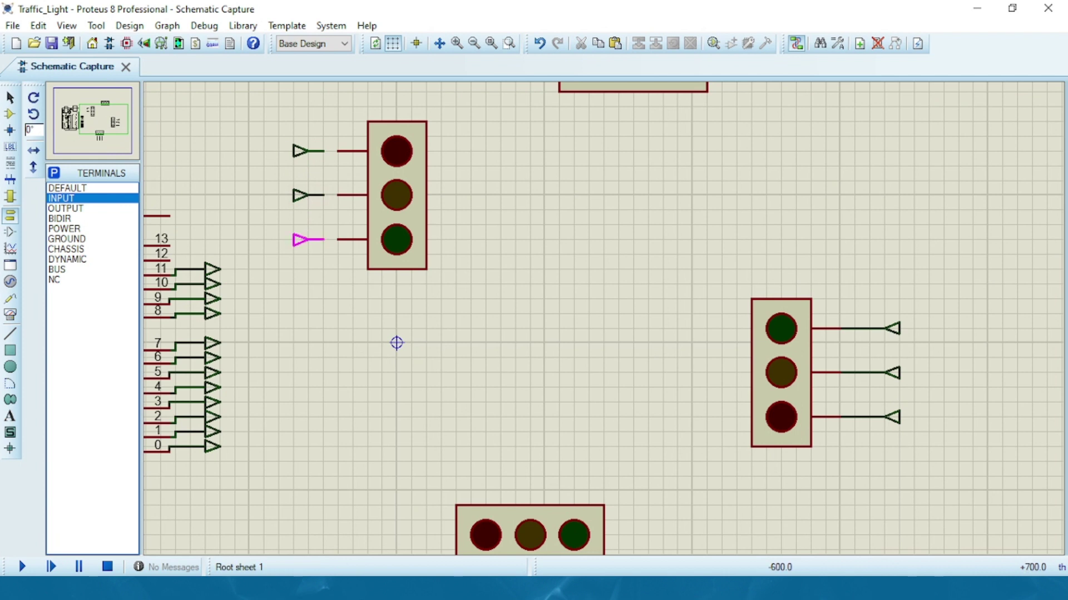
left_click(304, 244)
Step: Wire the lower, middle and top terminals to that light's lamp pins
left_click(323, 239)
left_click(337, 240)
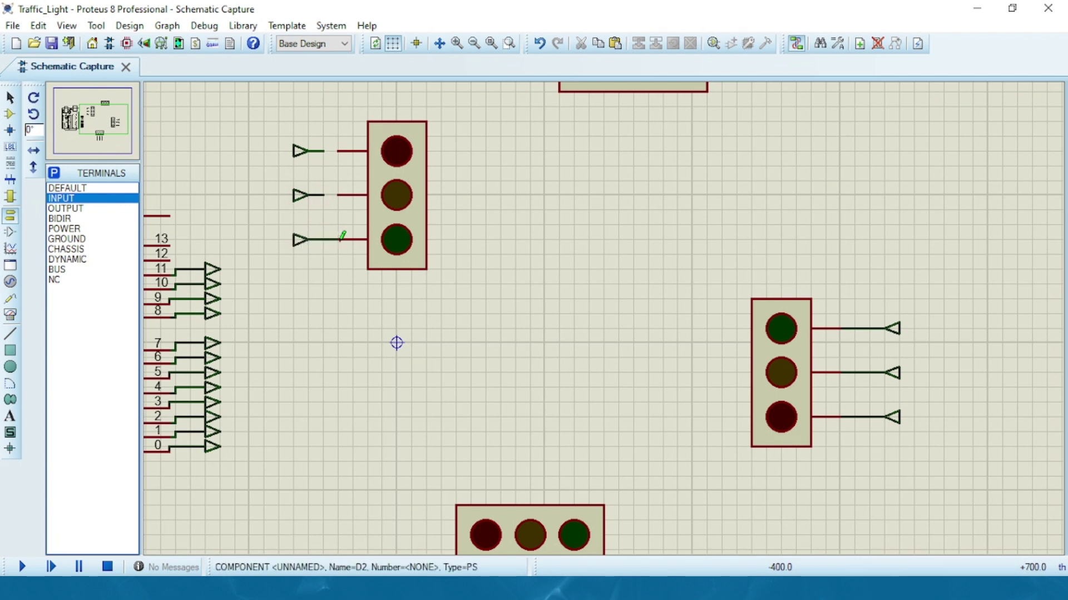
left_click(337, 195)
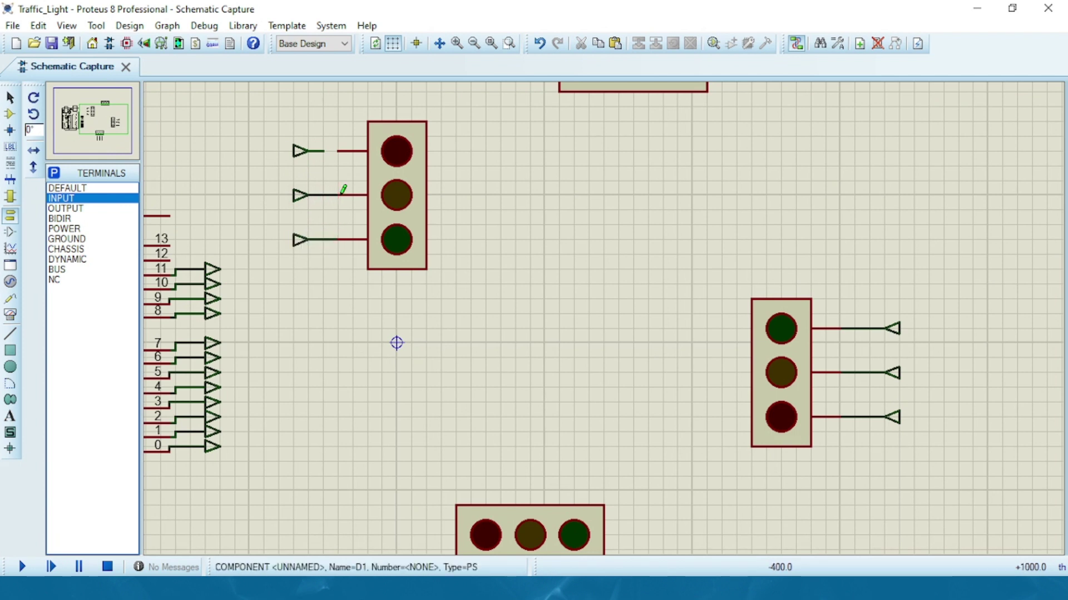
left_click(323, 150)
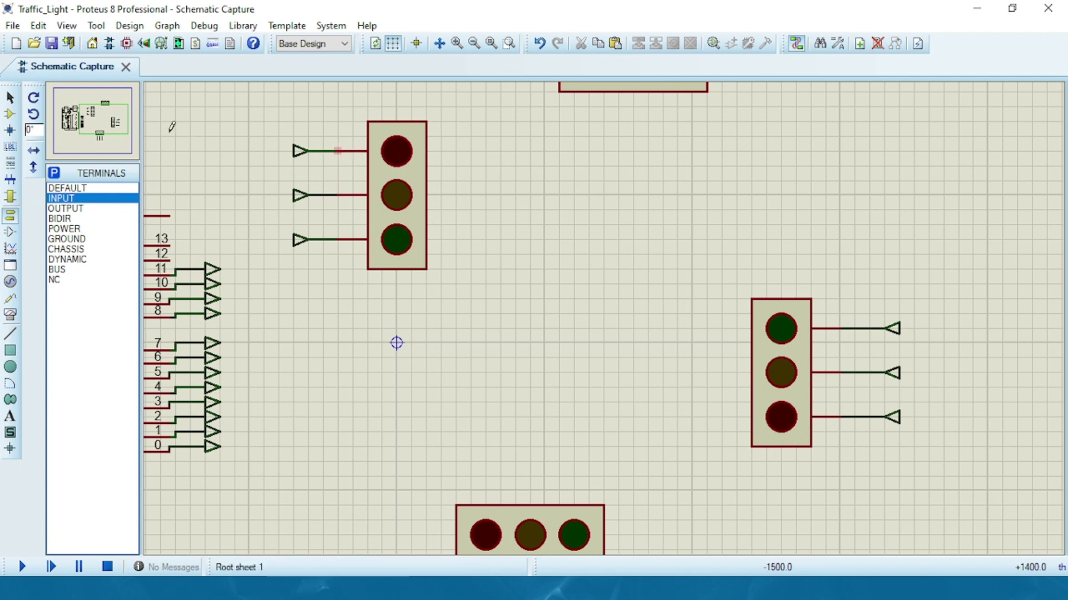
left_click(104, 114)
Step: Place an input terminal above the top traffic light, rotate it clockwise, and copy it
left_click_drag(105, 111, 104, 110)
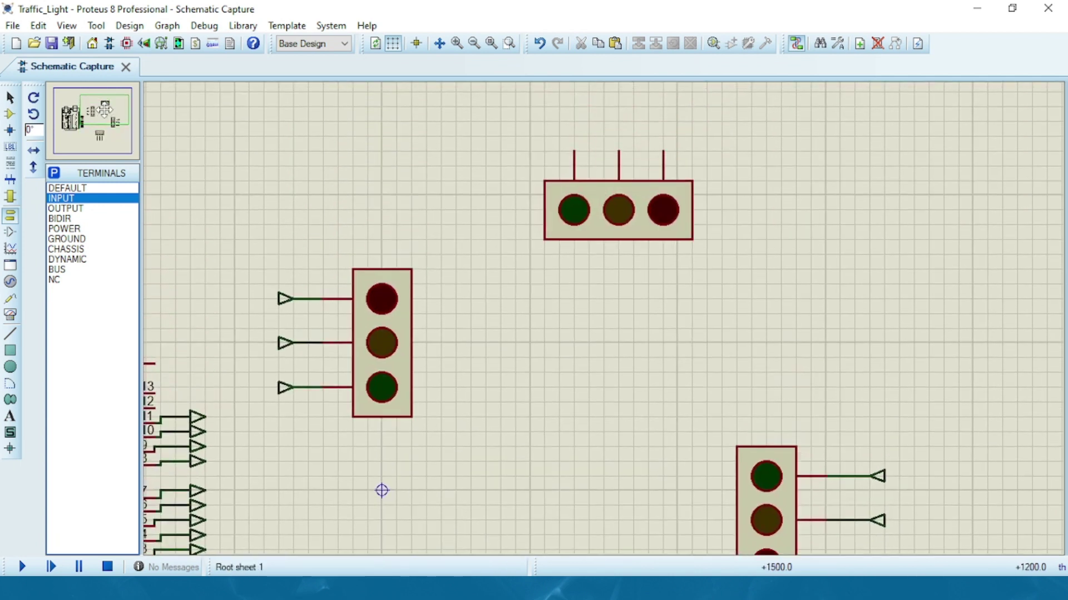
left_click(567, 119)
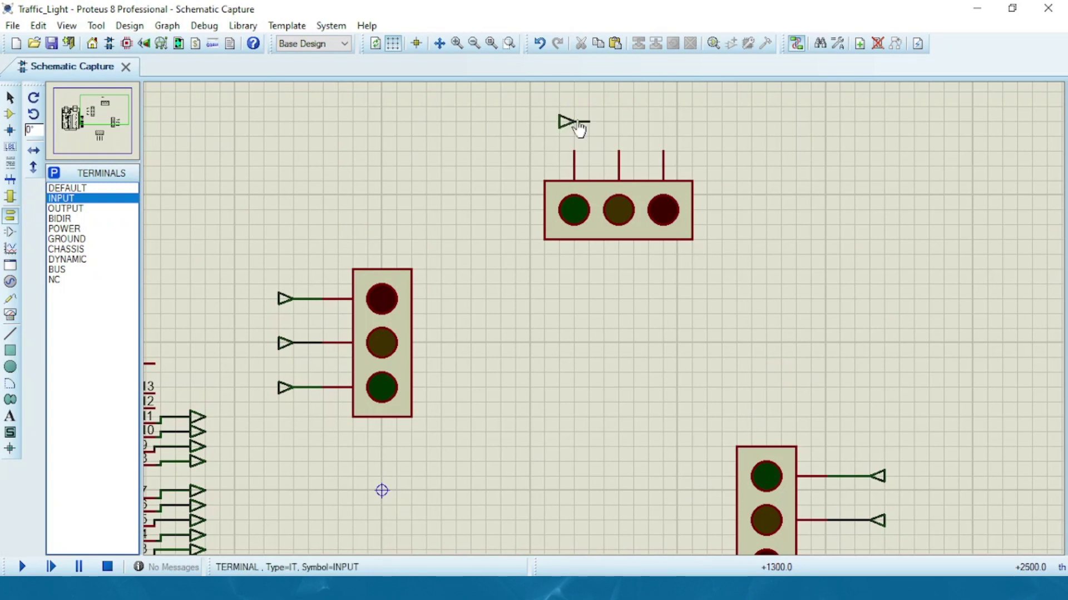
right_click(567, 118)
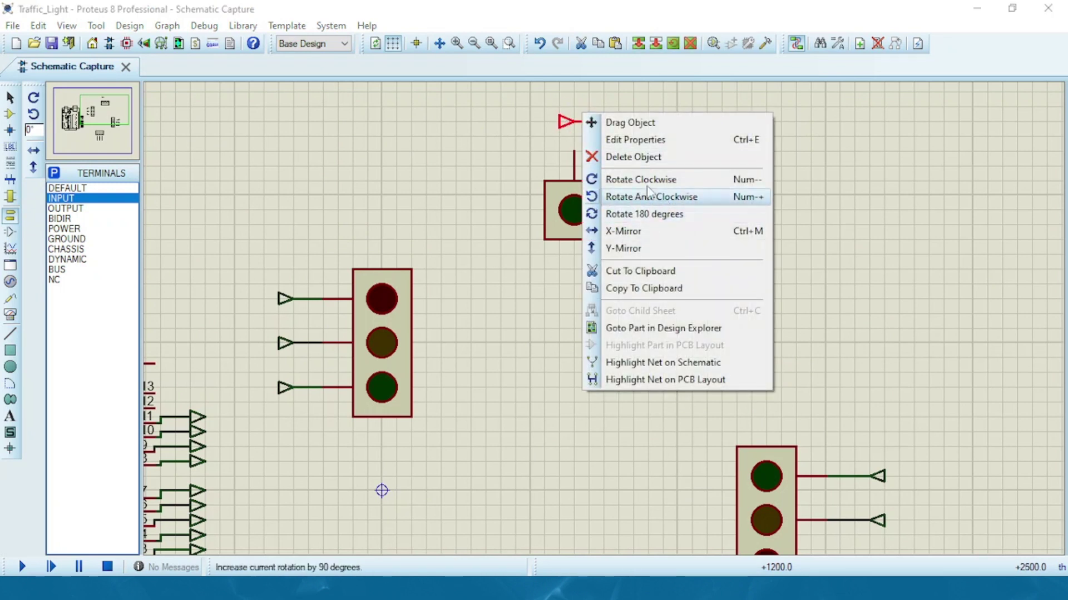
left_click(628, 179)
right_click(574, 113)
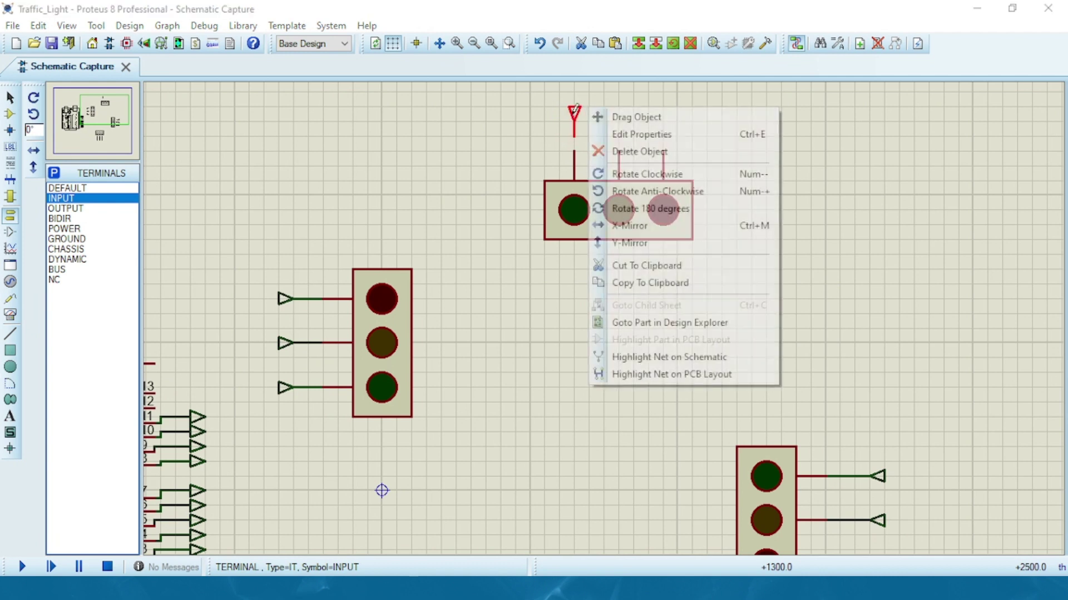
left_click(631, 284)
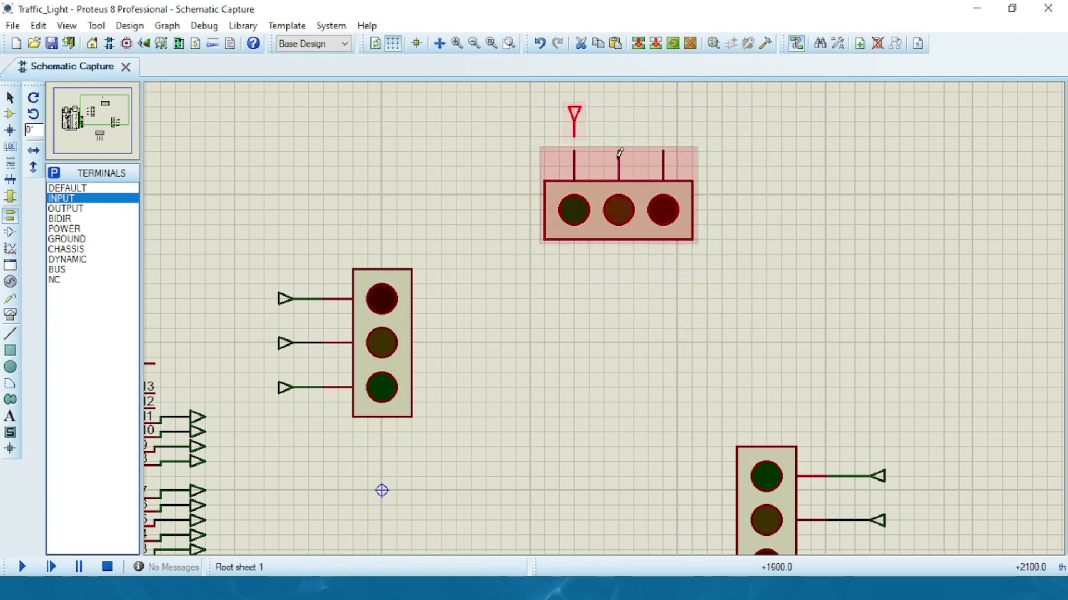
Step: Paste two copies of the terminal above the middle and right lamp pins
right_click(611, 105)
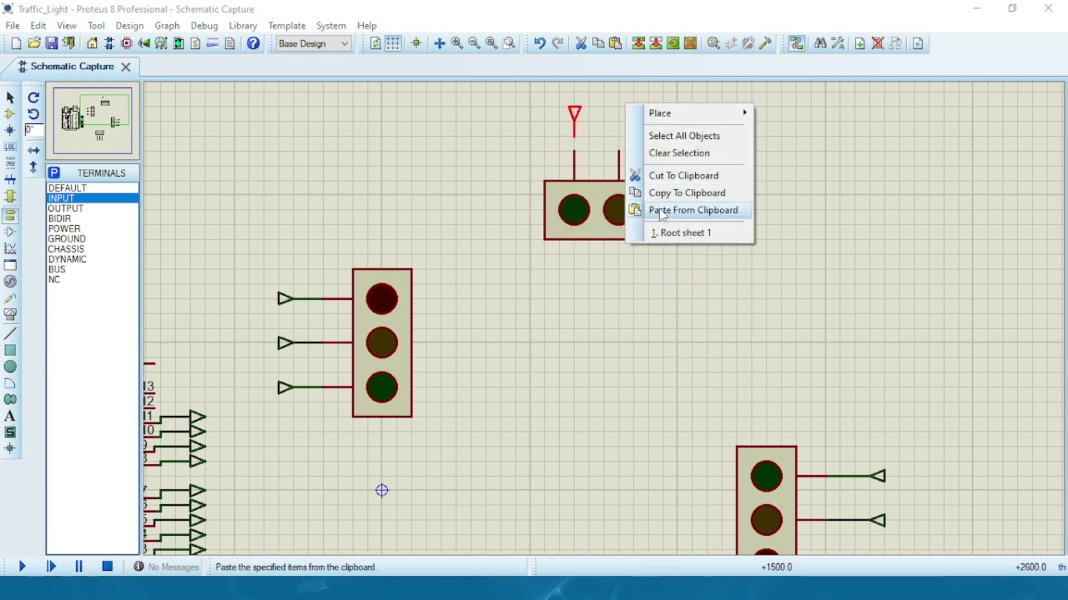
left_click(689, 211)
left_click(615, 119)
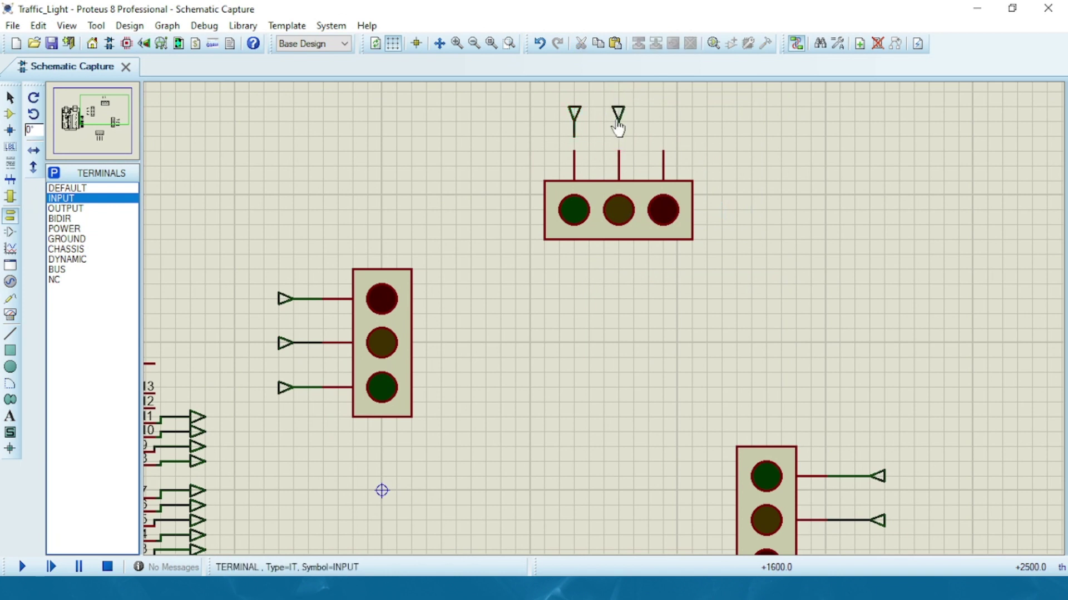
right_click(667, 113)
left_click(706, 220)
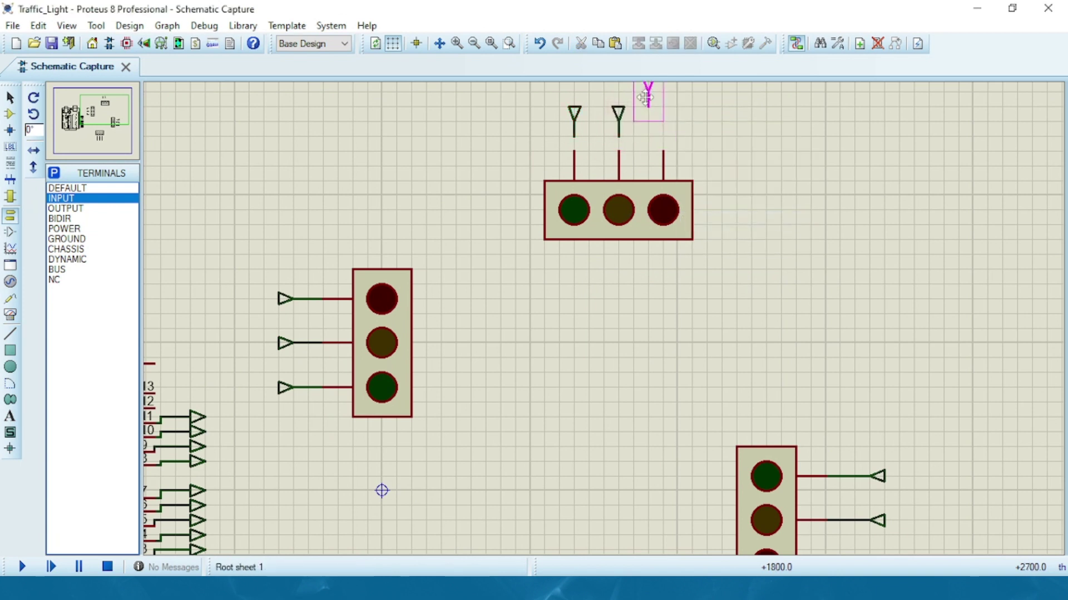
left_click(664, 115)
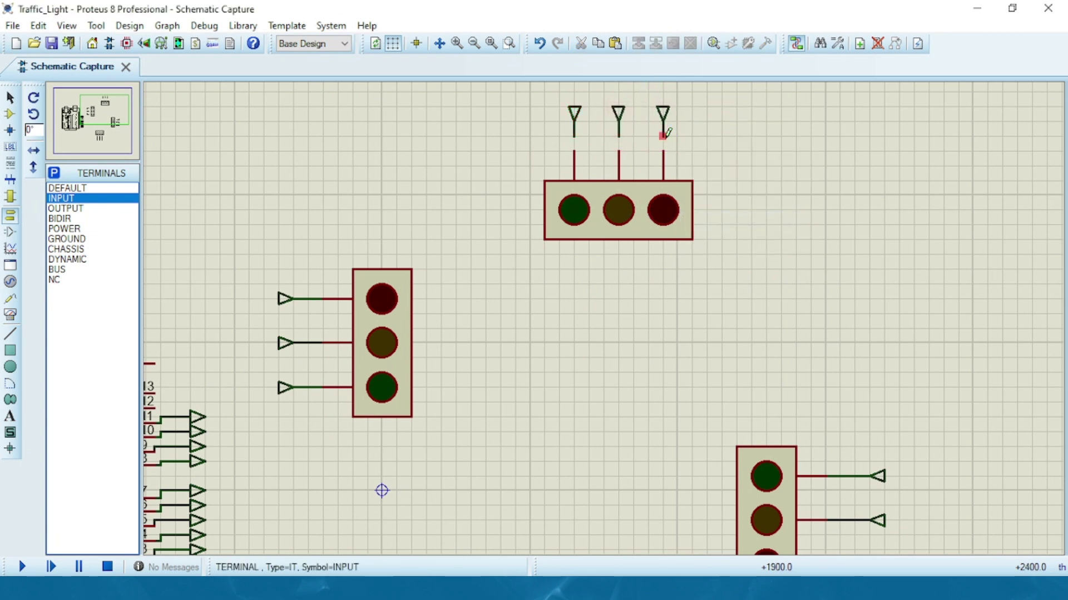
Step: Wire the right, middle and left terminals to the top light's lamp pins
left_click(664, 136)
left_click(662, 150)
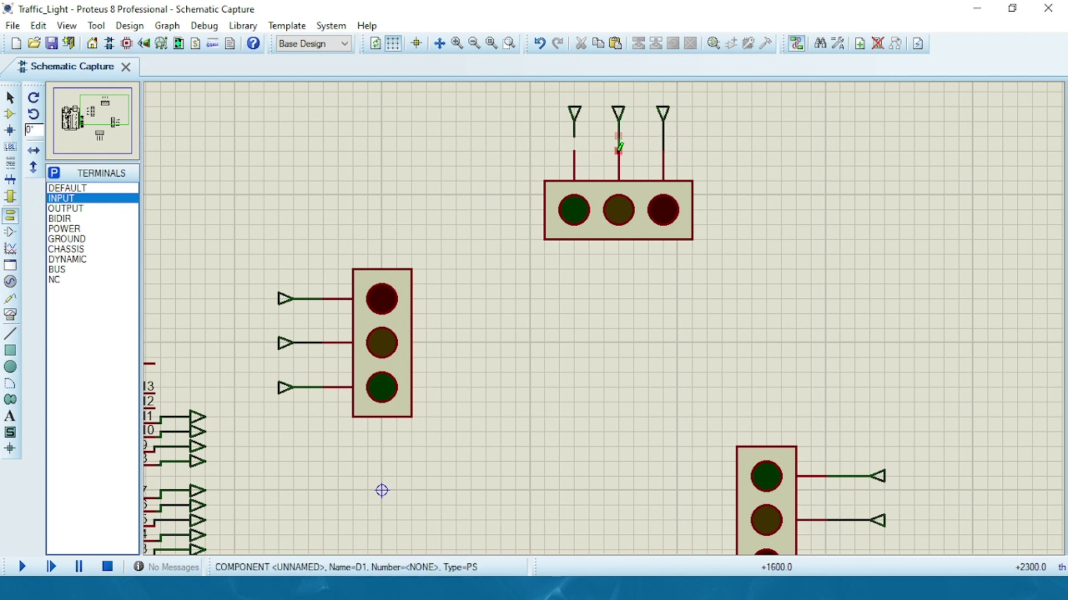
left_click(618, 150)
left_click(573, 135)
left_click(574, 149)
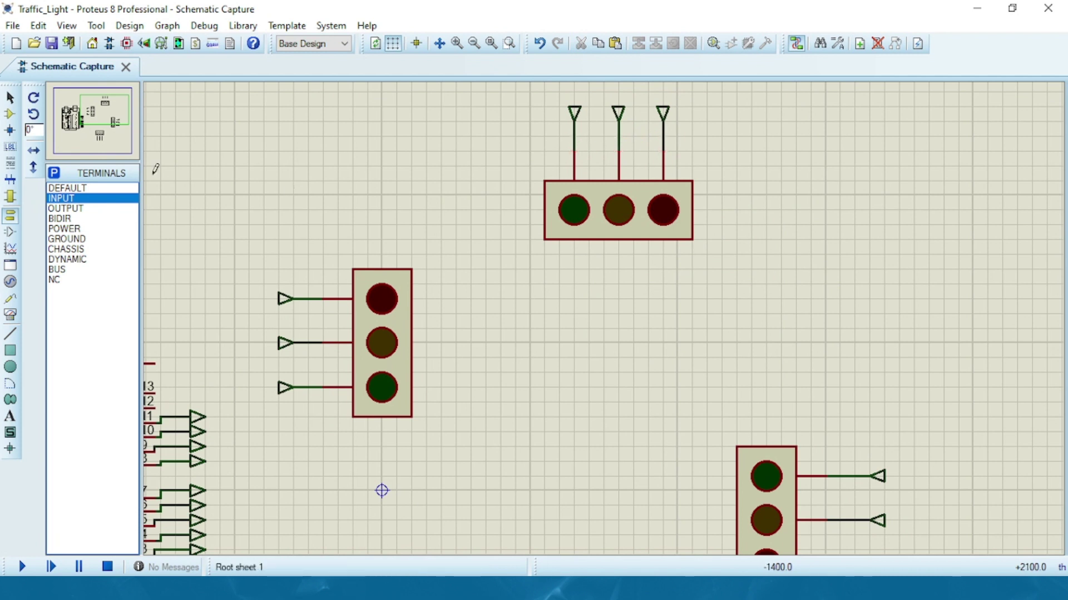
left_click(100, 120)
Step: Label the Arduino output terminals on pins 0, 1 and 2 as f0, f1 and f2
left_click_drag(100, 120, 100, 129)
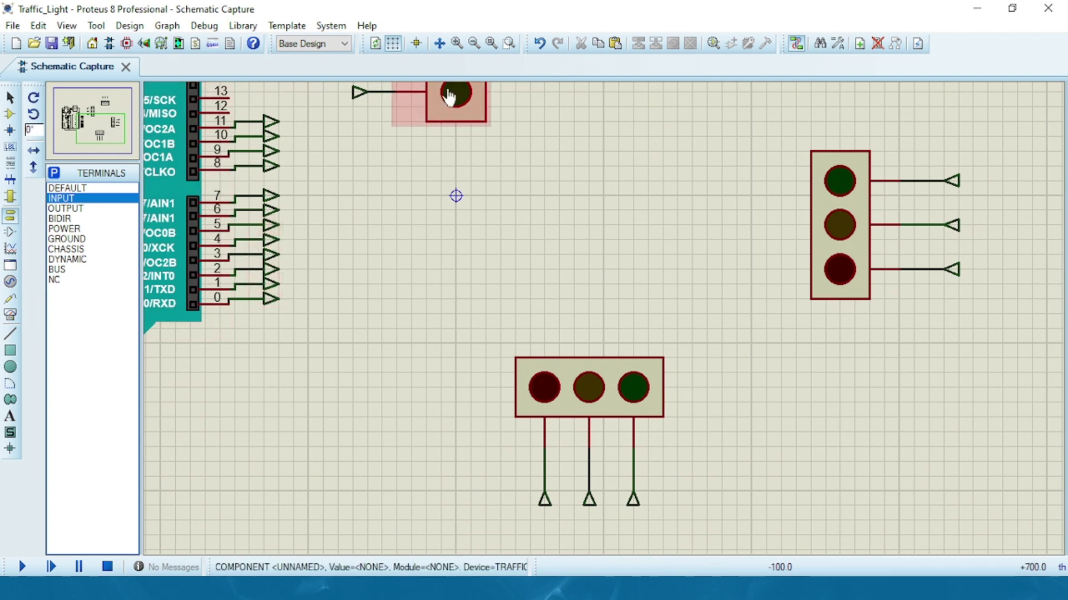
double_click(269, 298)
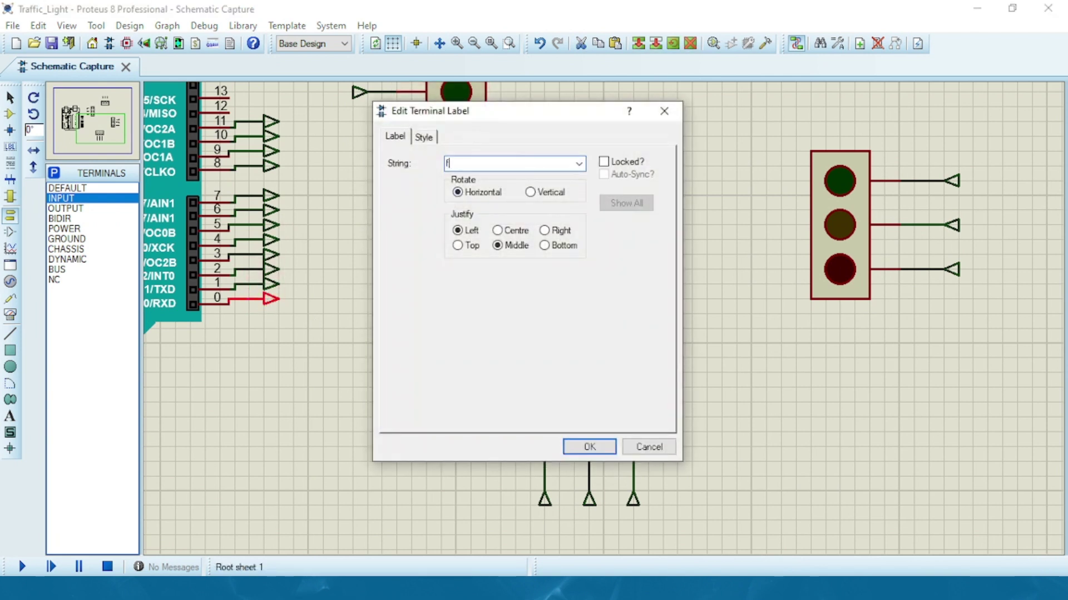
key("Return")
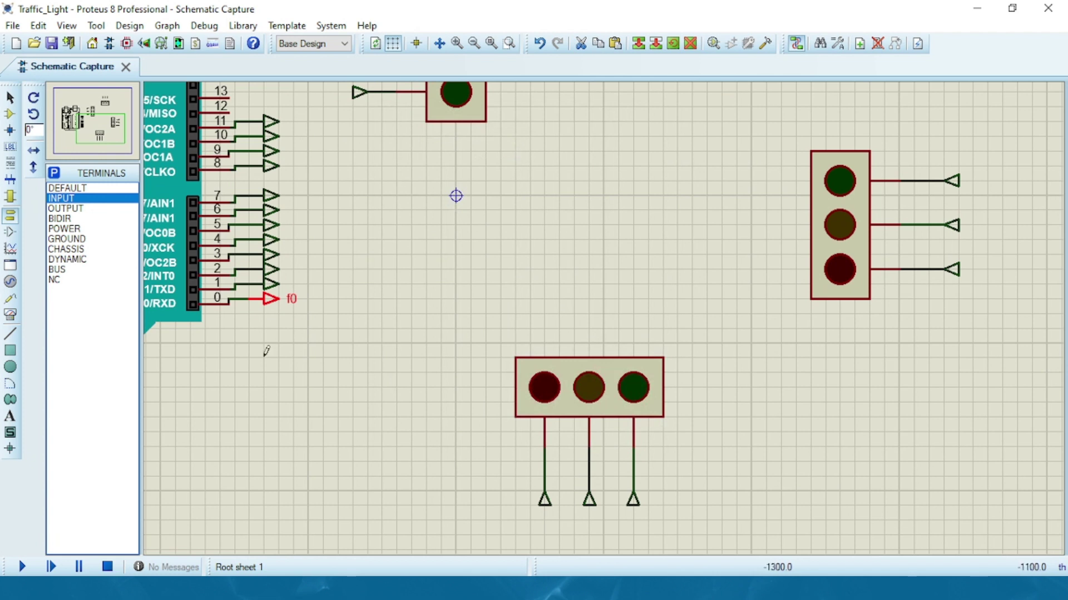
double_click(270, 286)
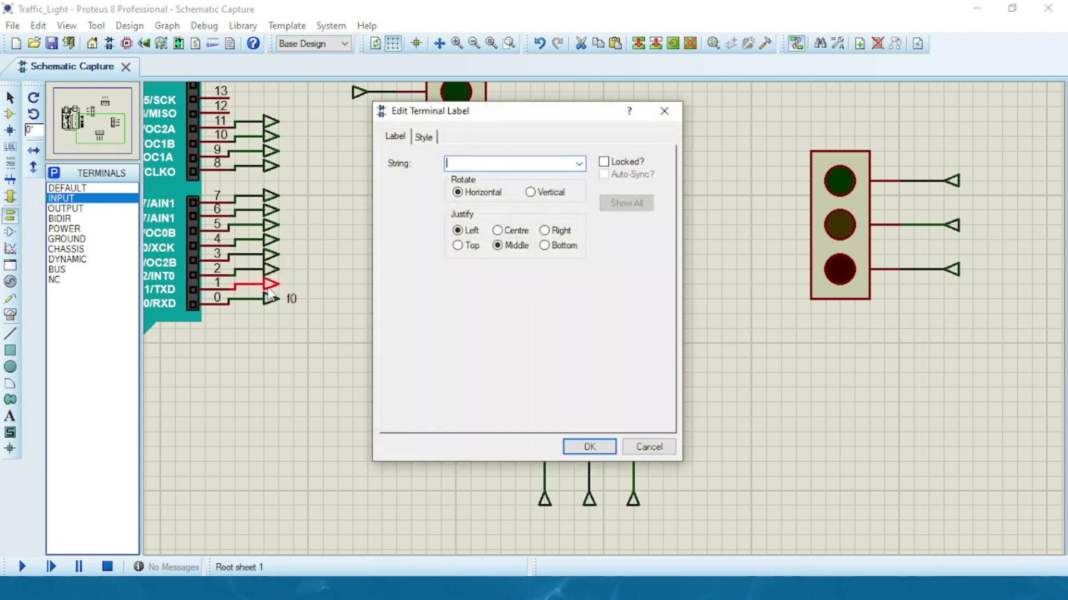
key("Return")
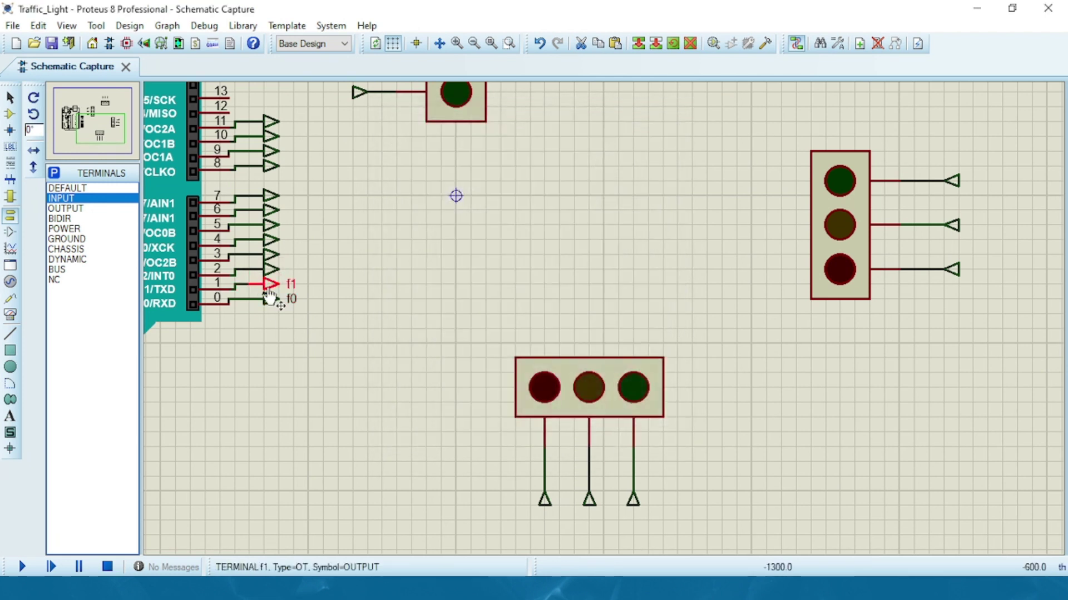
double_click(270, 271)
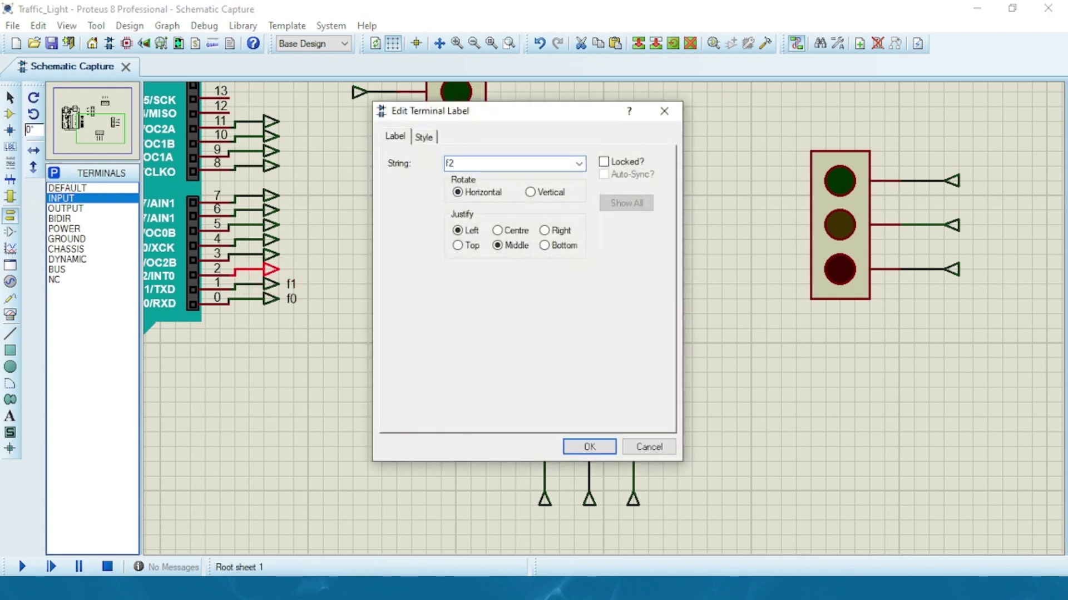
key("Return")
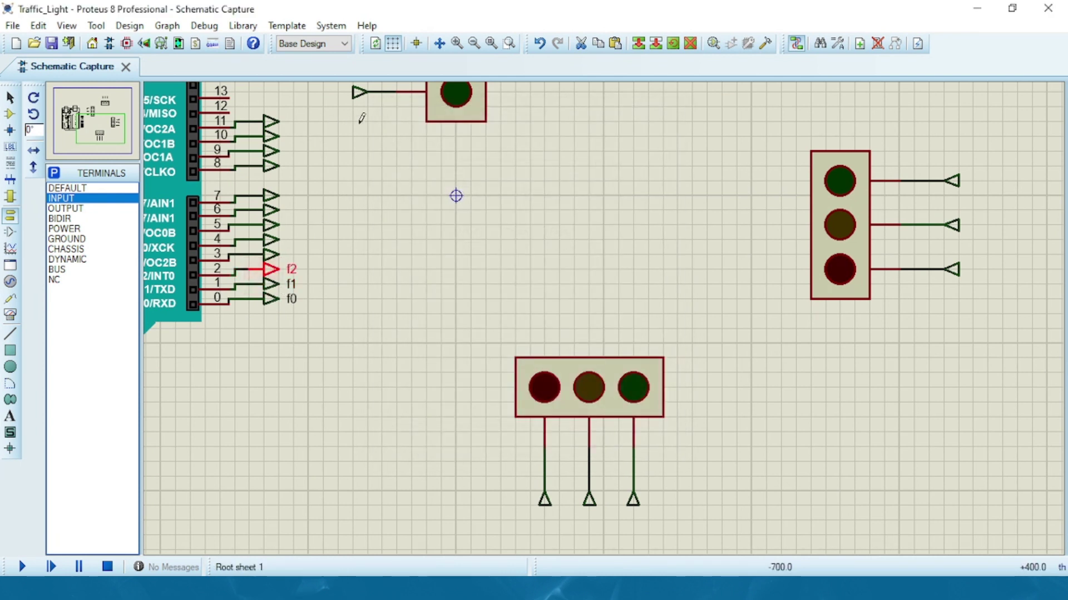
Step: Label the output terminals on pins 3, 4 and 5 as s3, s4 and s5
double_click(272, 254)
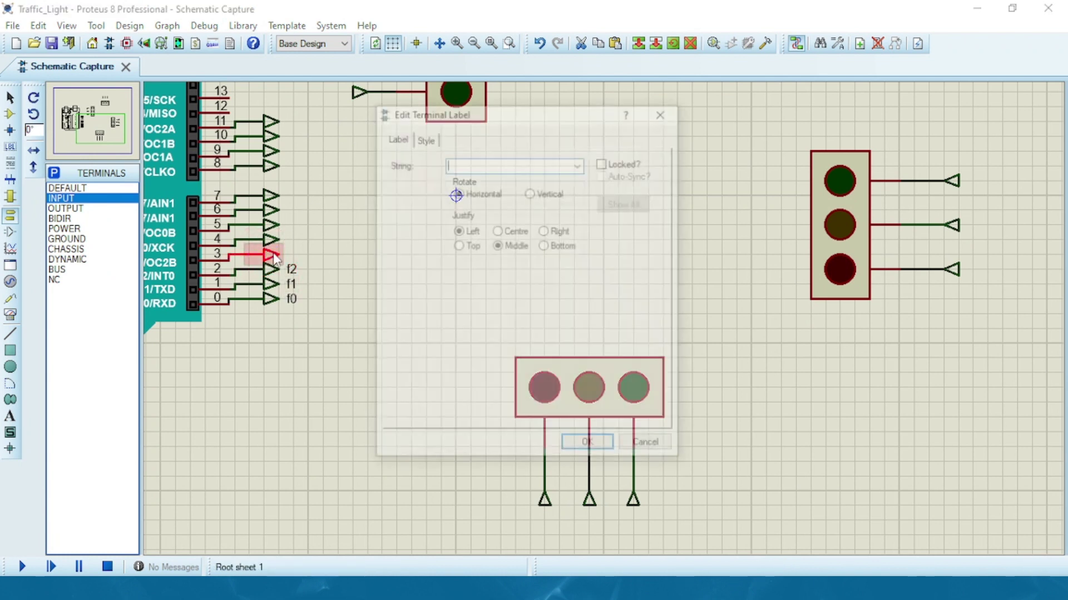
type("s3")
key("Return")
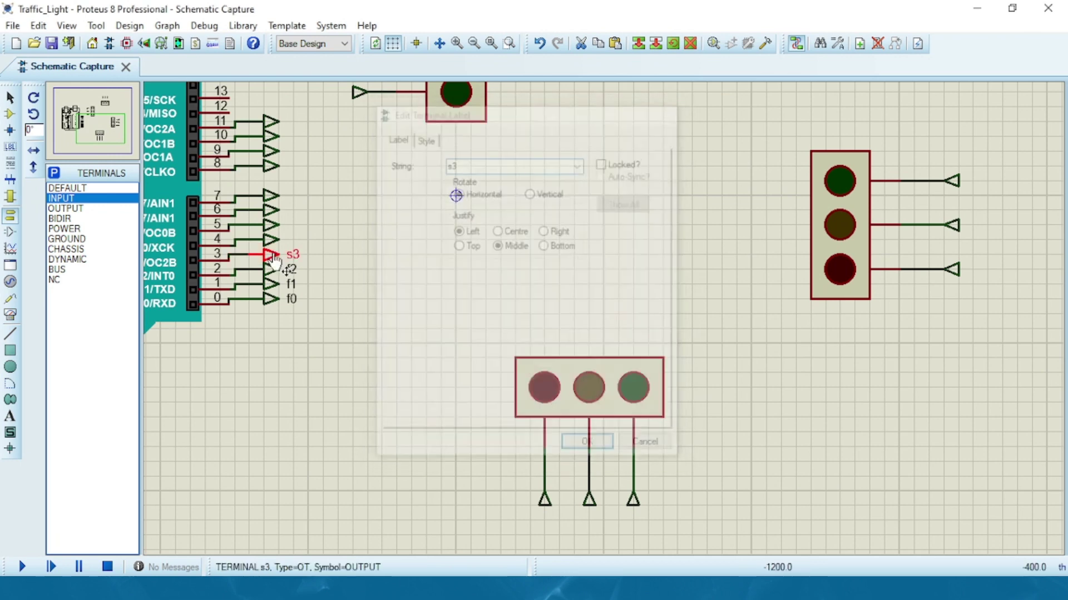
double_click(272, 240)
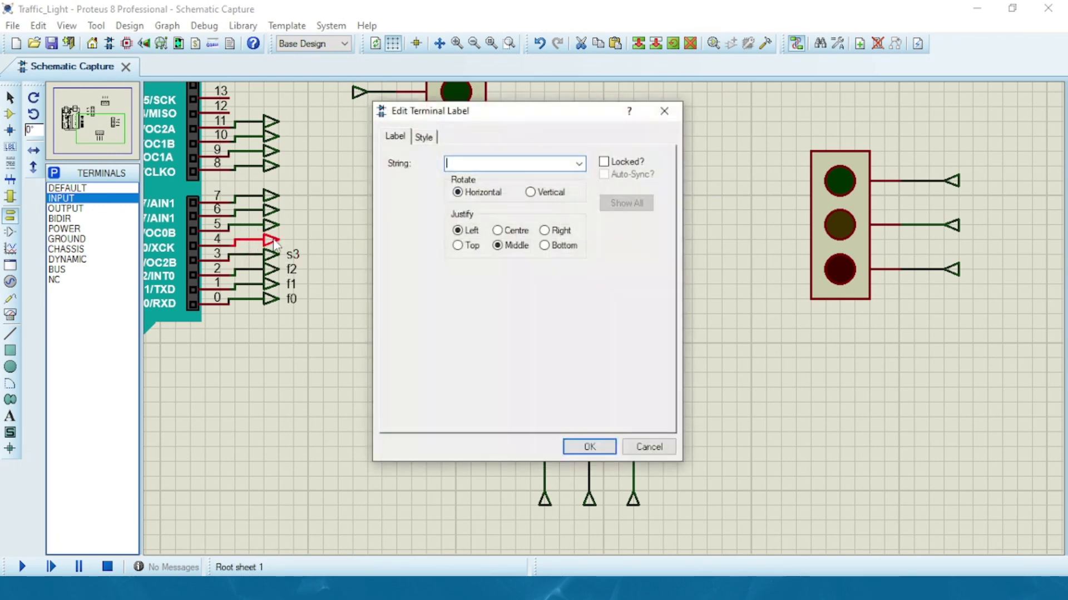
type("s4")
key("Return")
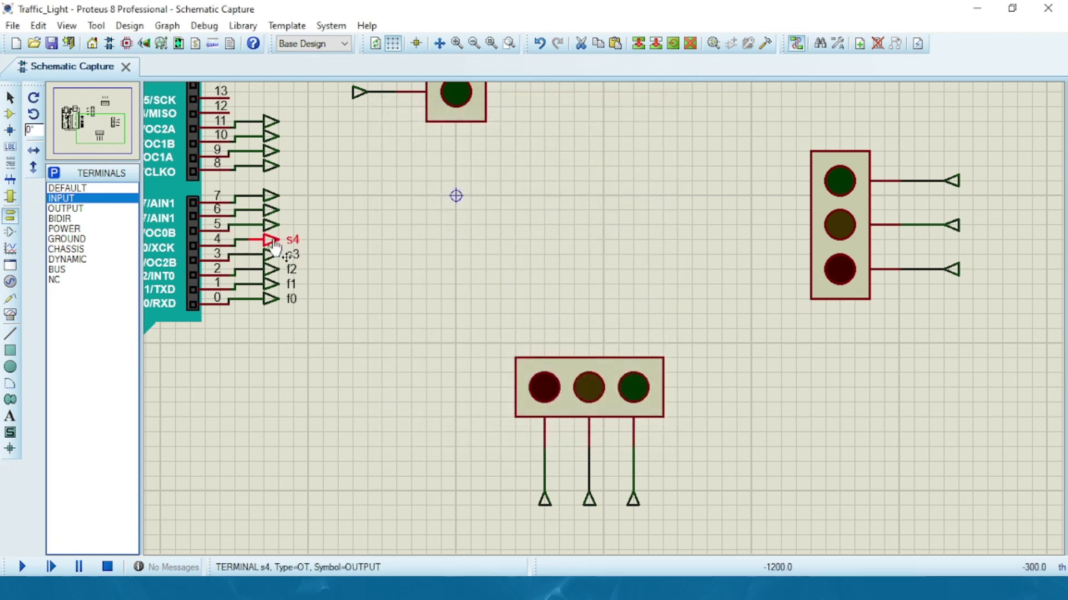
double_click(271, 225)
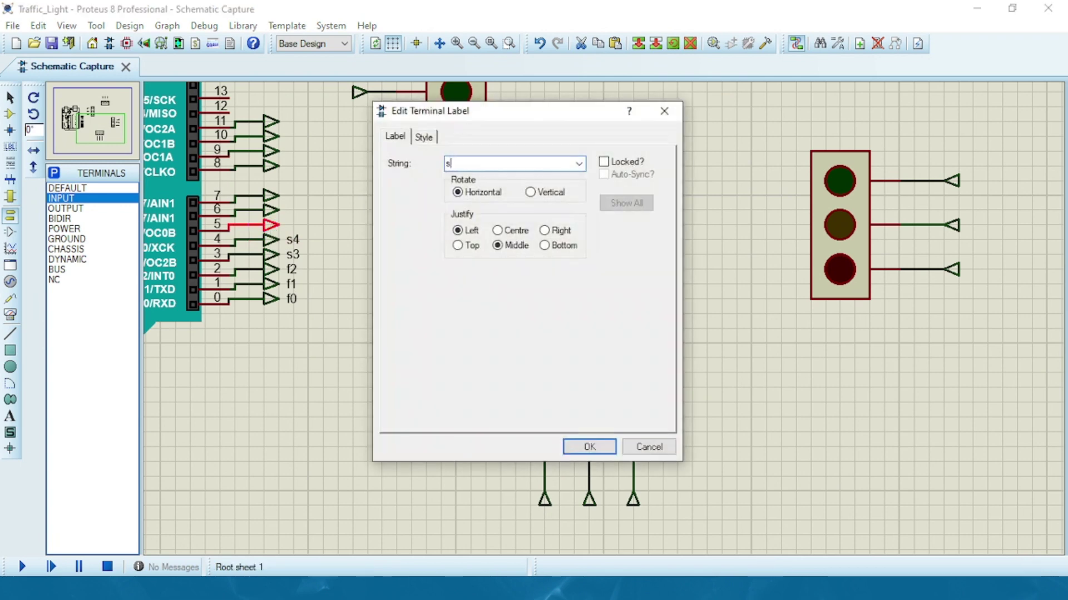
key("Return")
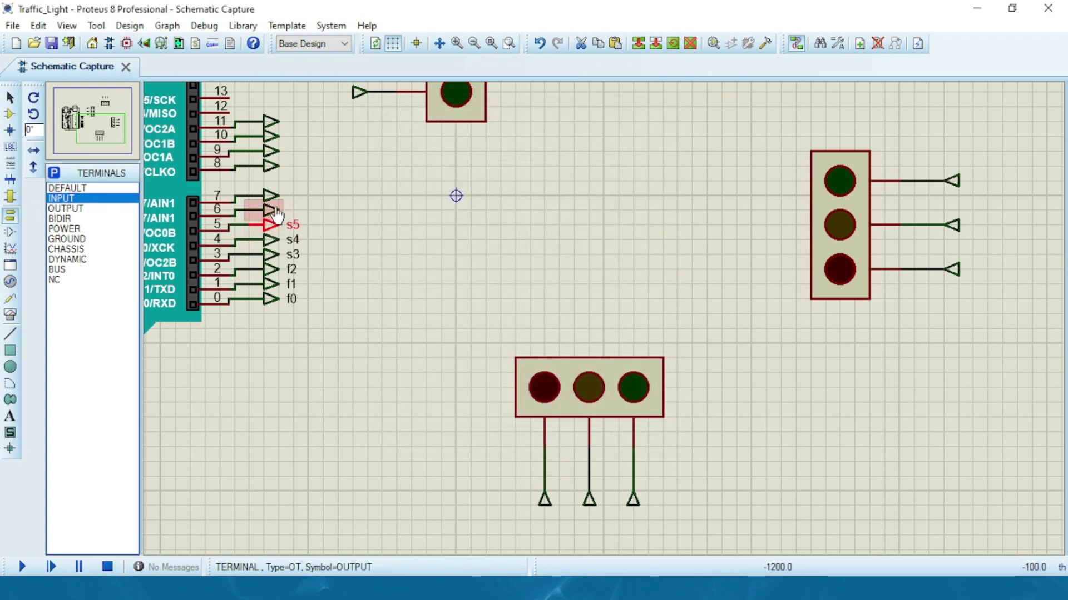
Step: Label the output terminals on pins 6, 7 and 8 as t6, t7 and t8
double_click(273, 211)
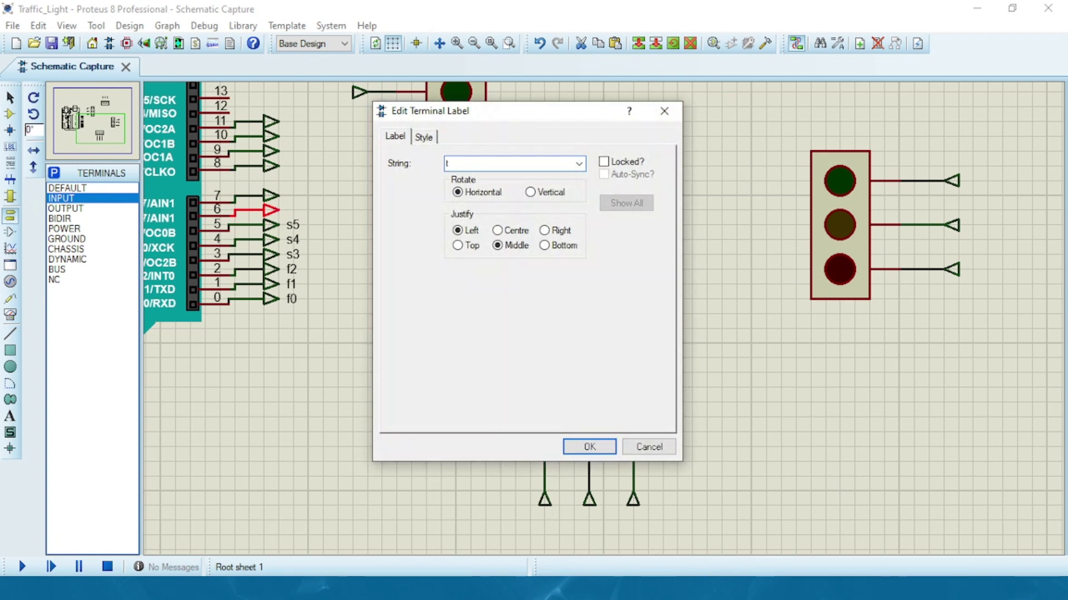
key("Return")
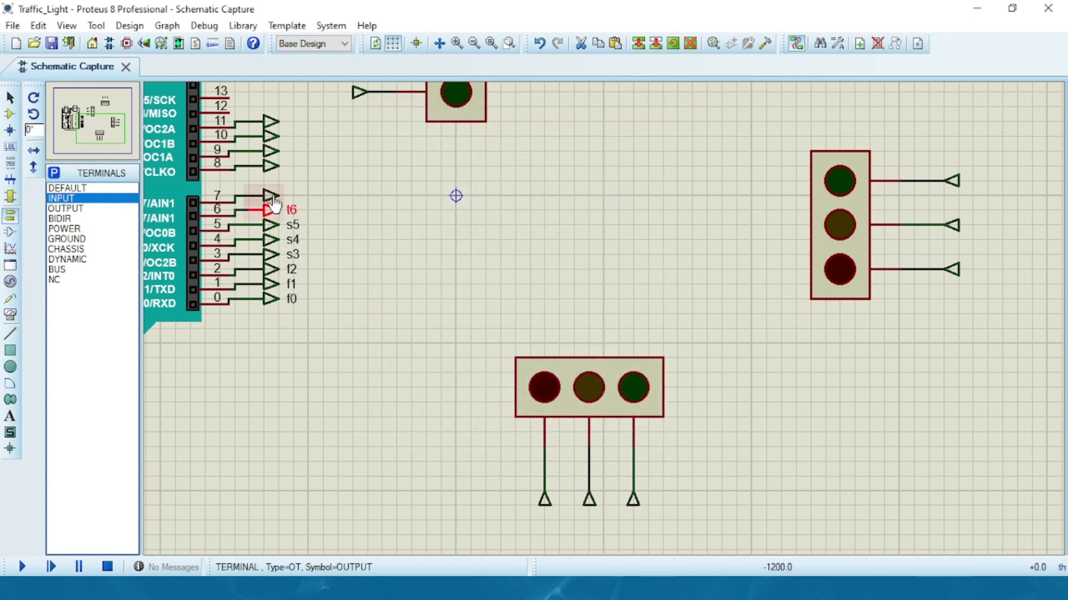
double_click(272, 196)
type("t7")
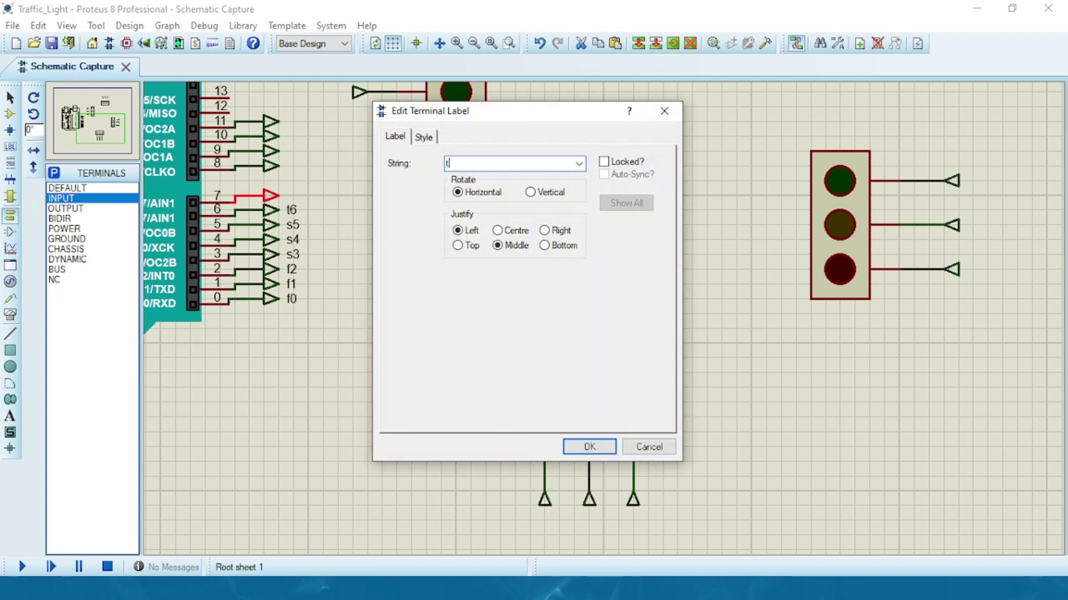
key("Return")
double_click(271, 165)
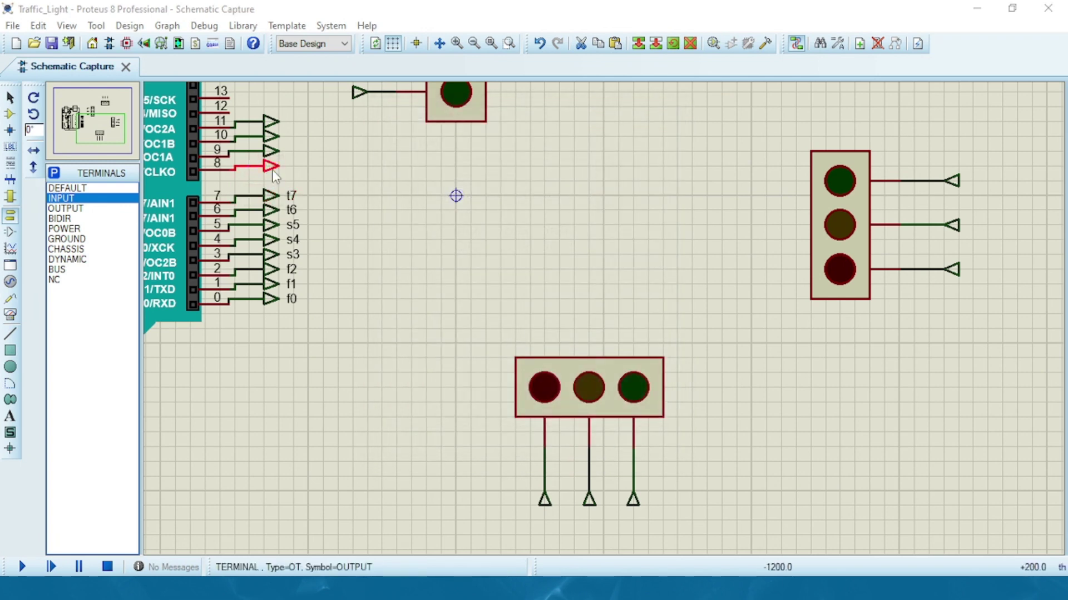
type("t8")
key("Return")
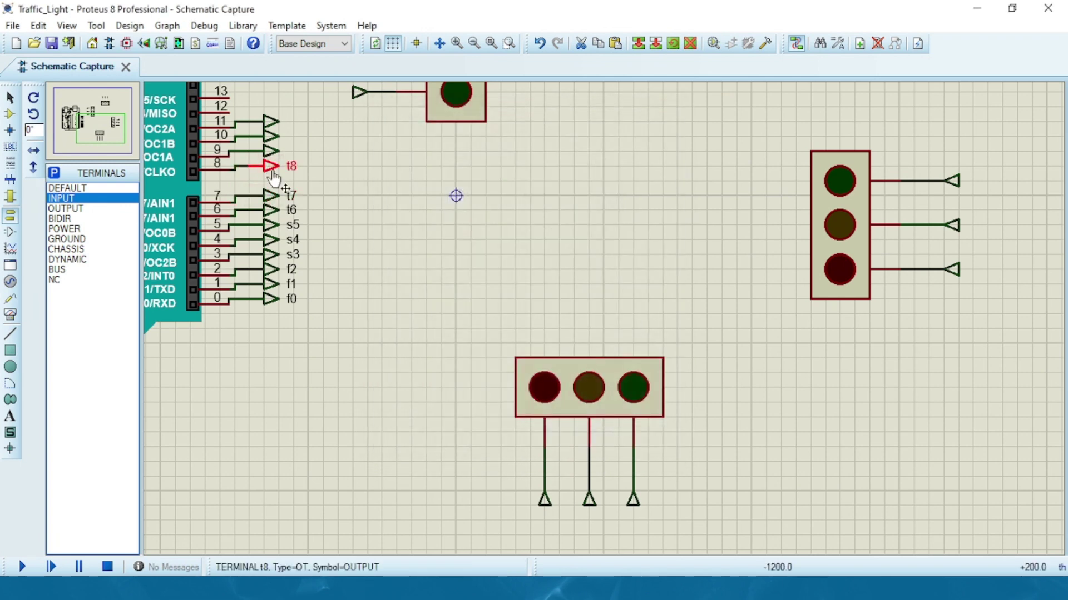
Step: Label the output terminals on pins 9, 10 and 11 as z9, z10 and z11
double_click(272, 155)
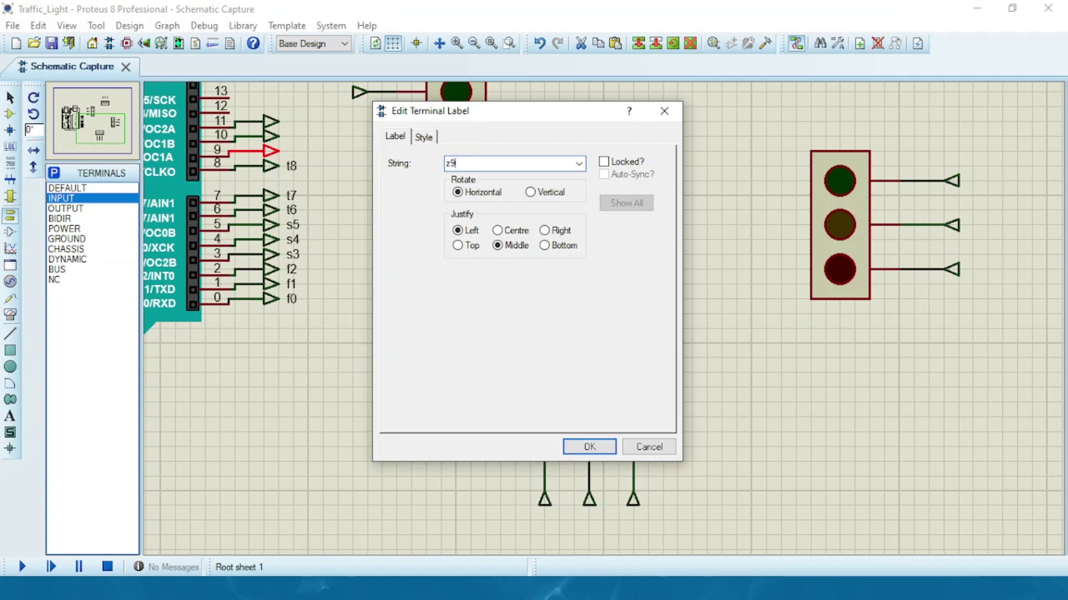
key("Return")
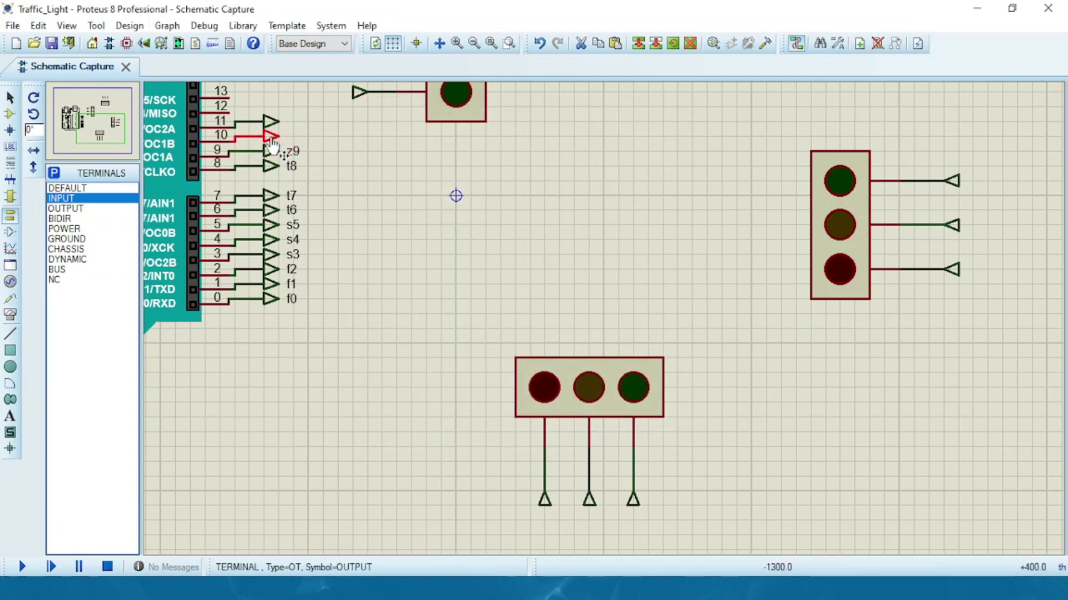
double_click(272, 139)
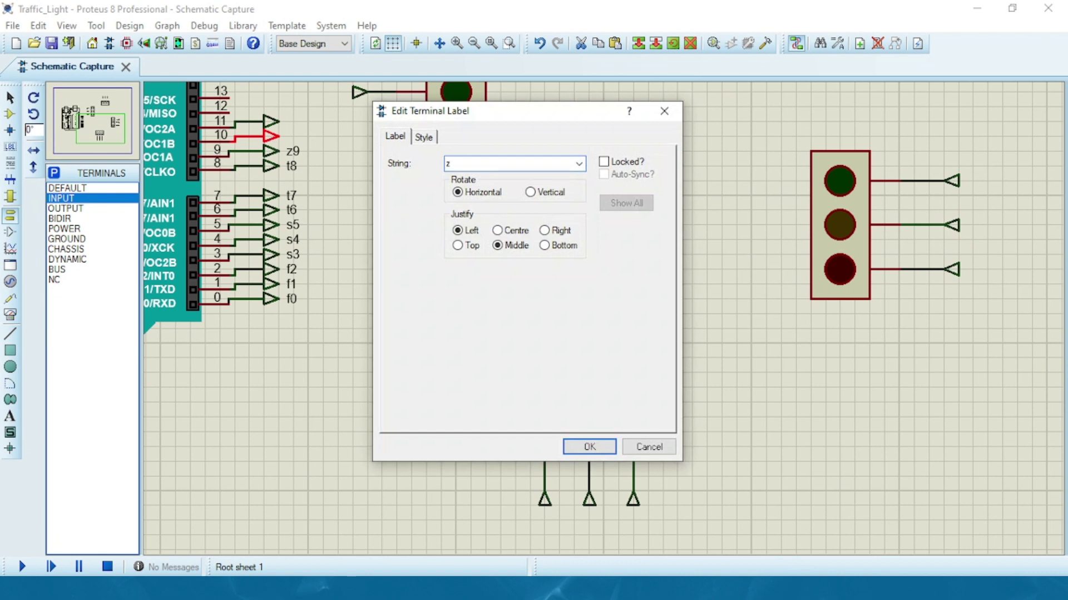
type("z10")
key("Return")
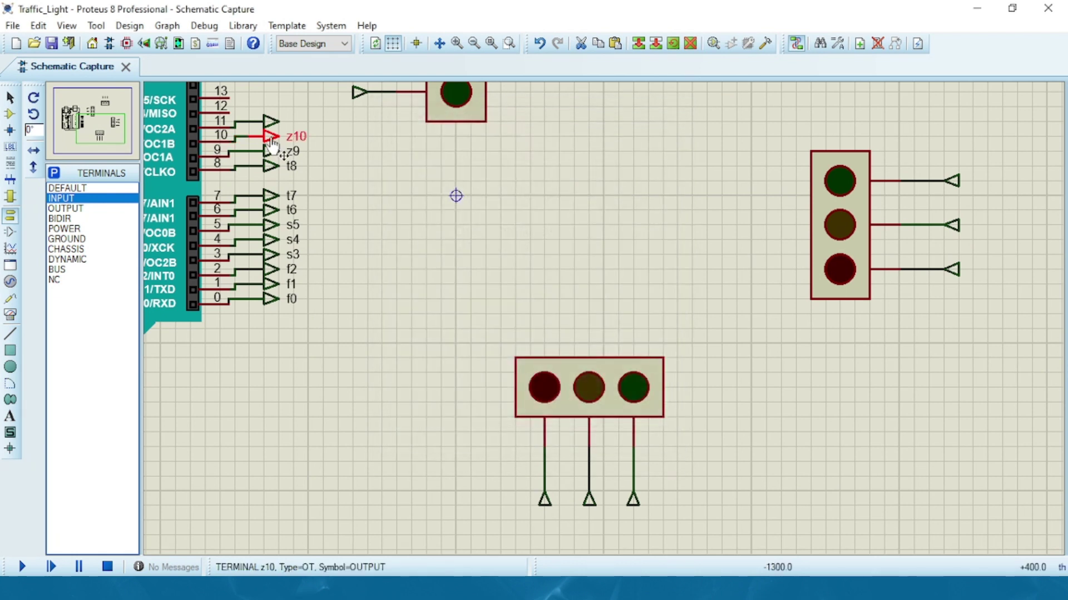
double_click(270, 120)
type("z")
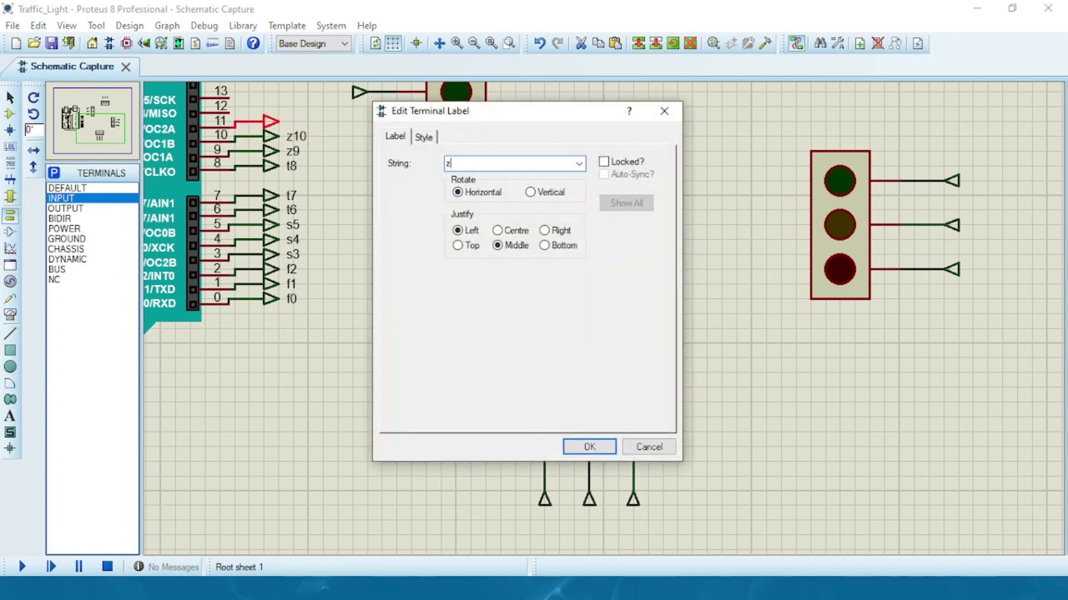
type("11")
key("Return")
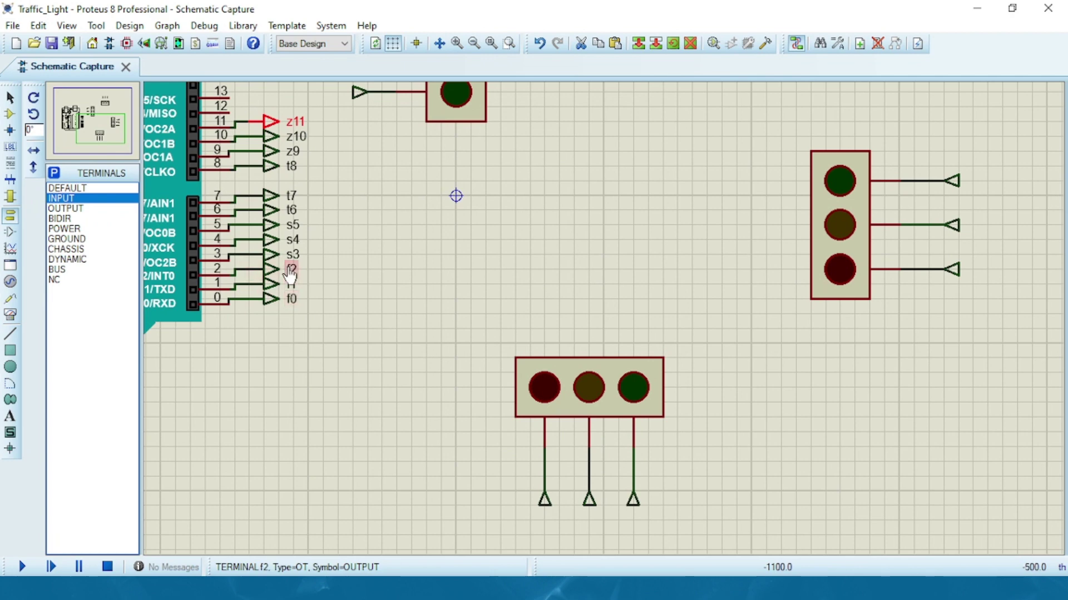
left_click(102, 120)
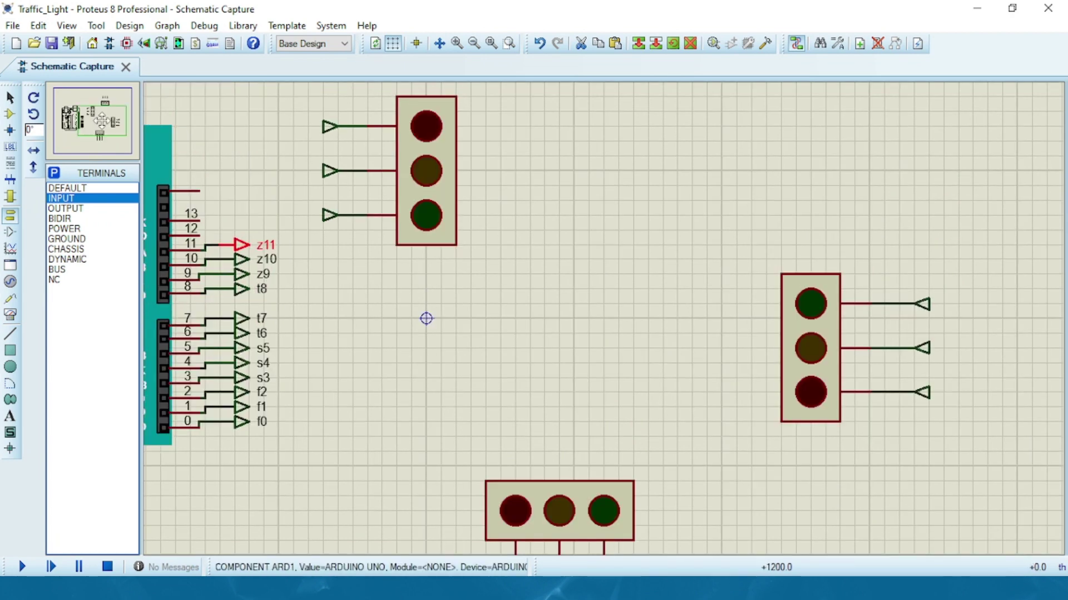
mouse_move(102, 120)
left_mouse_down()
mouse_move(120, 136)
mouse_move(100, 114)
left_mouse_up()
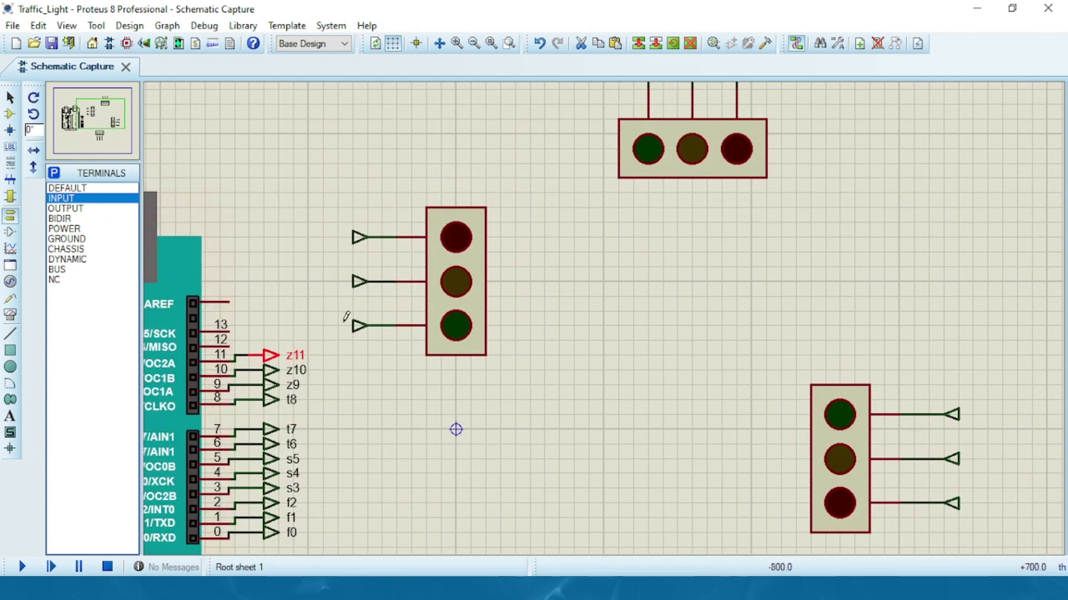
Step: Label the left traffic light's input terminals f0, f1 and f2, top to bottom
double_click(358, 239)
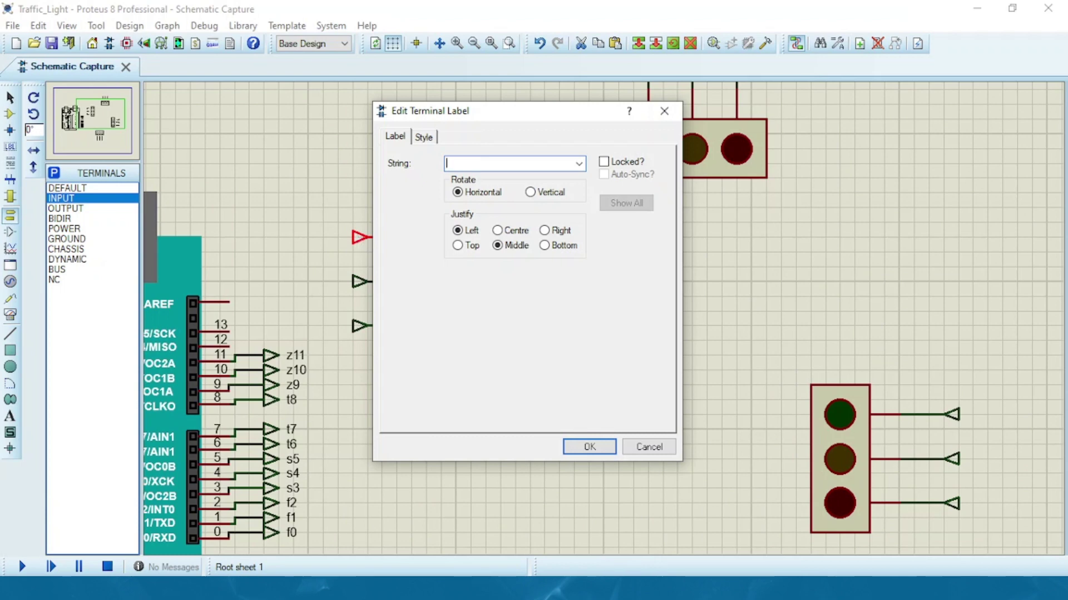
key("Return")
type("f1")
key("Return")
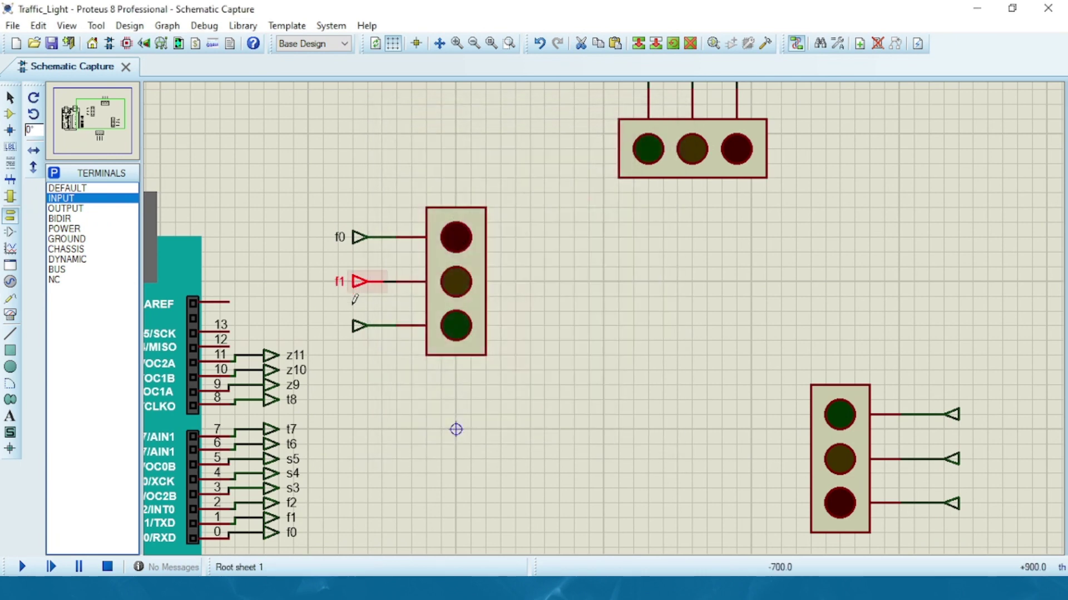
double_click(358, 326)
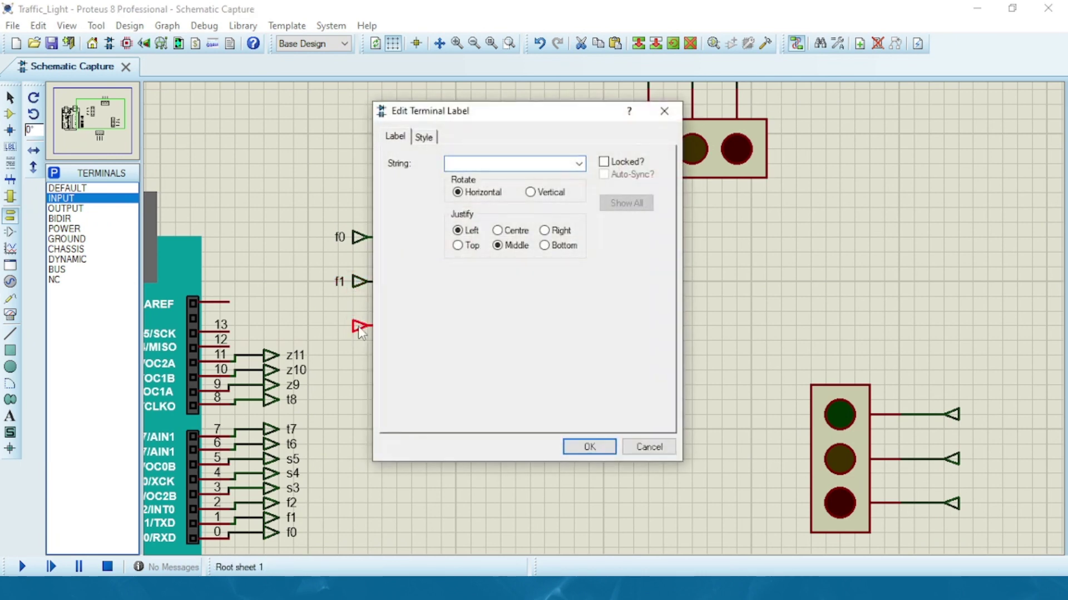
type("f2")
key("Return")
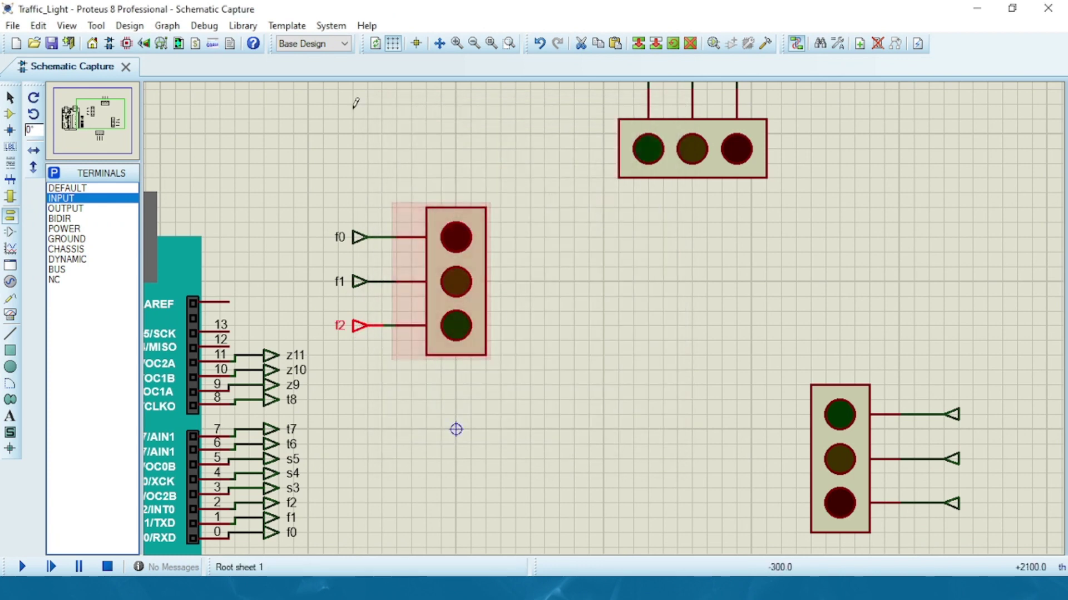
left_click(111, 114)
Step: Label the top traffic light's input terminals s3, s4 and s3, right to left
left_click(109, 109)
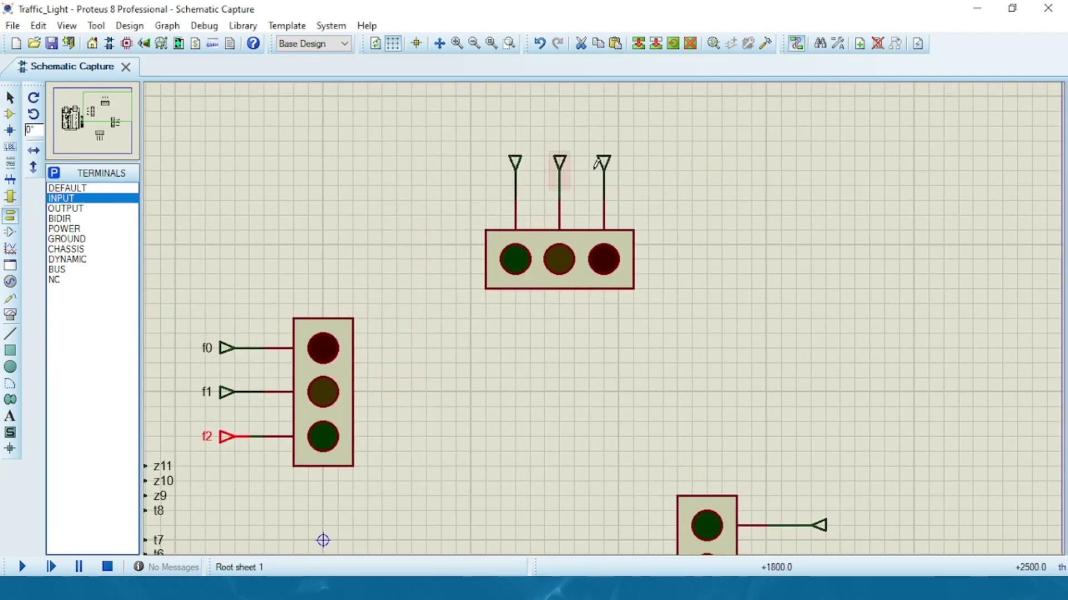
double_click(611, 169)
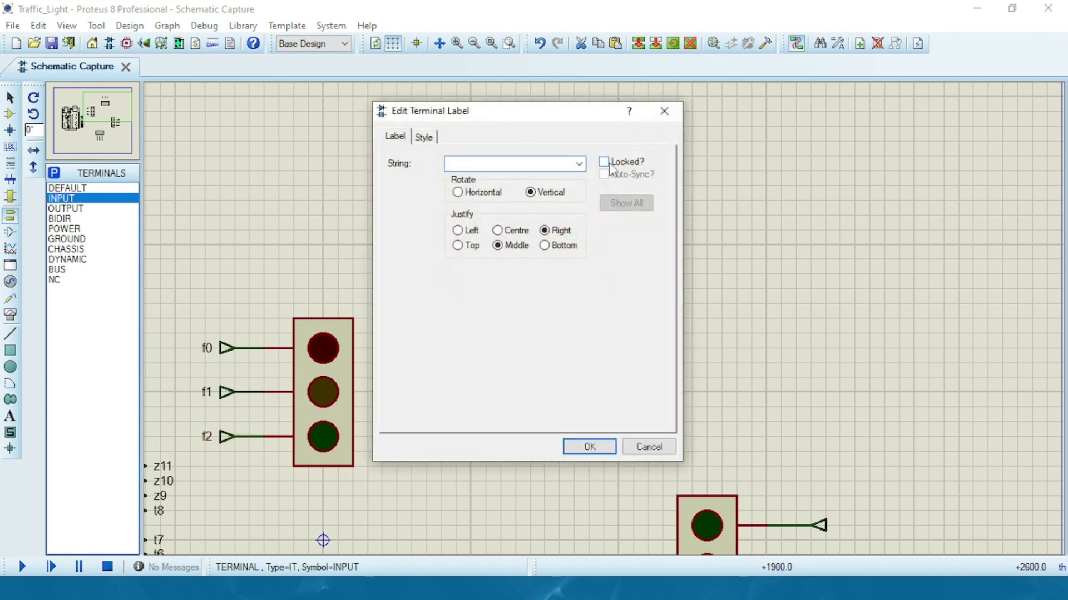
type("f")
key("BackSpace")
type("s")
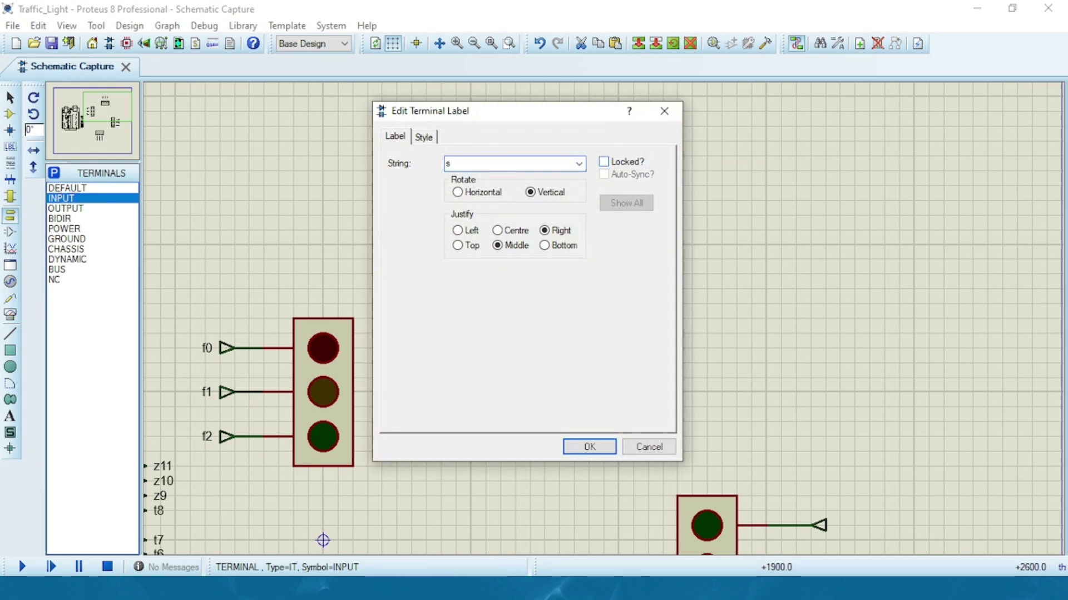
type("3")
key("Return")
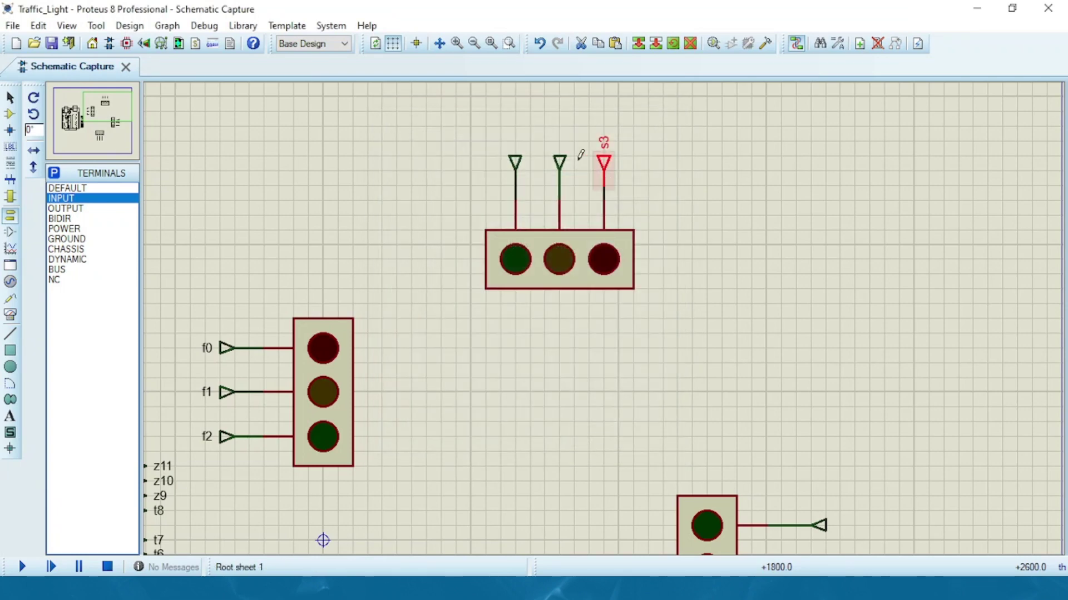
double_click(560, 164)
type("s")
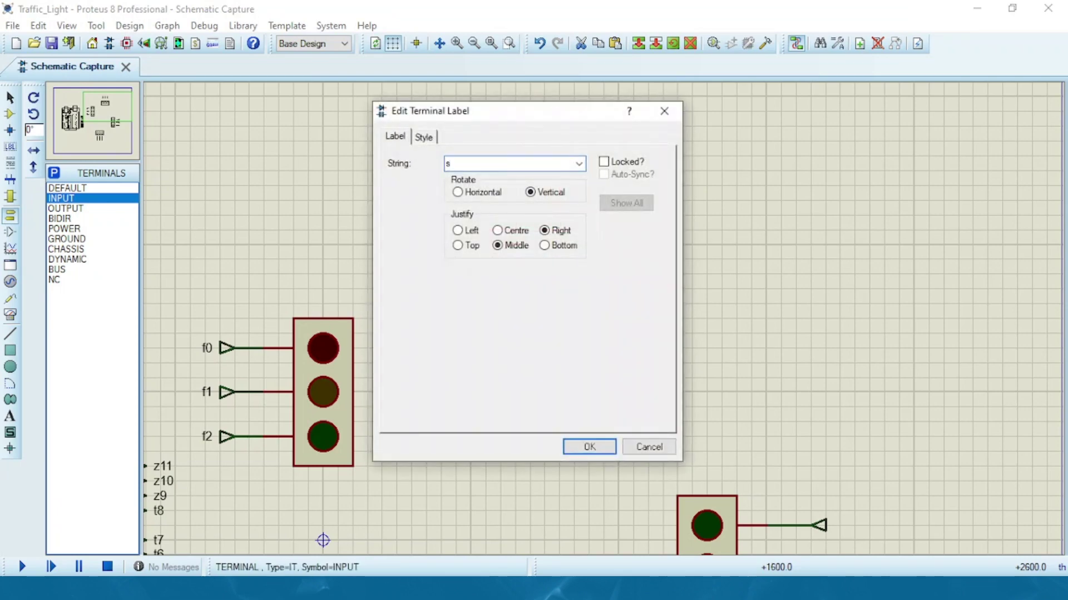
type("4")
key("Return")
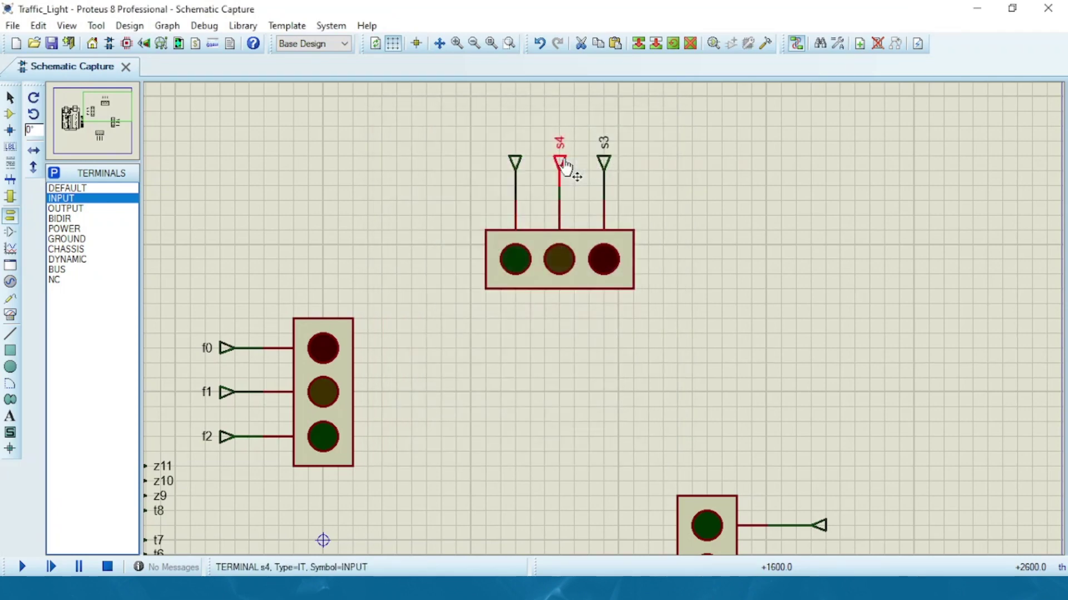
double_click(511, 172)
type("s")
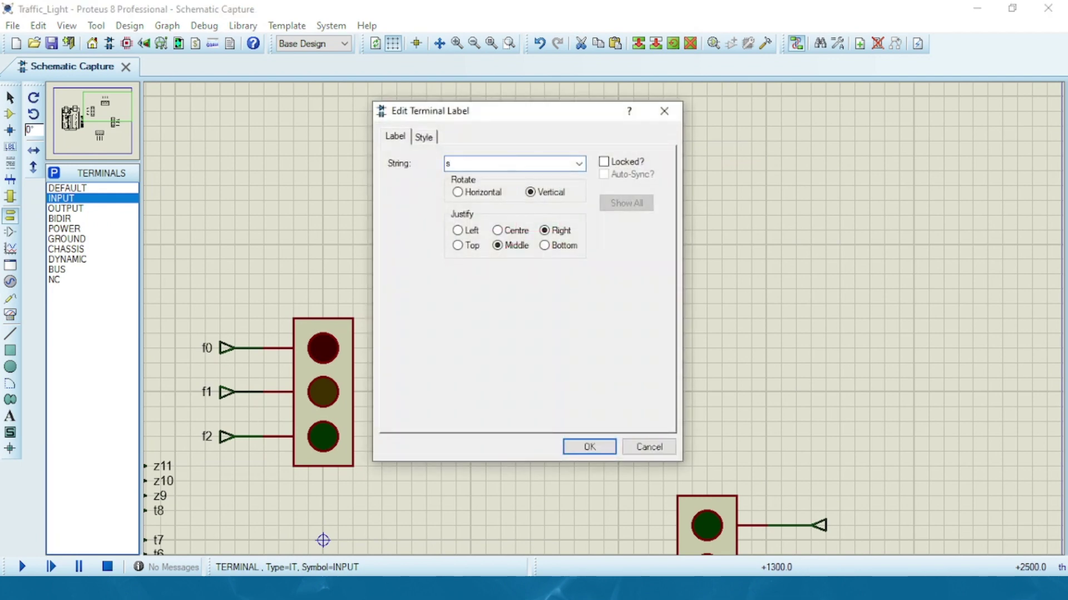
type("3")
key("Return")
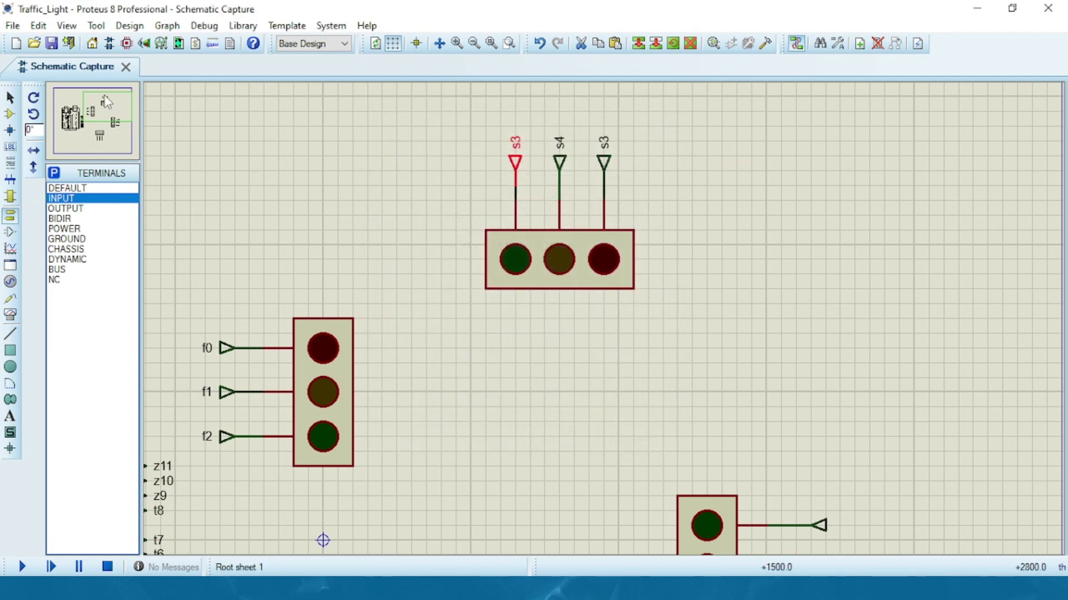
mouse_move(105, 102)
left_mouse_down()
mouse_move(102, 94)
mouse_move(112, 117)
left_mouse_up()
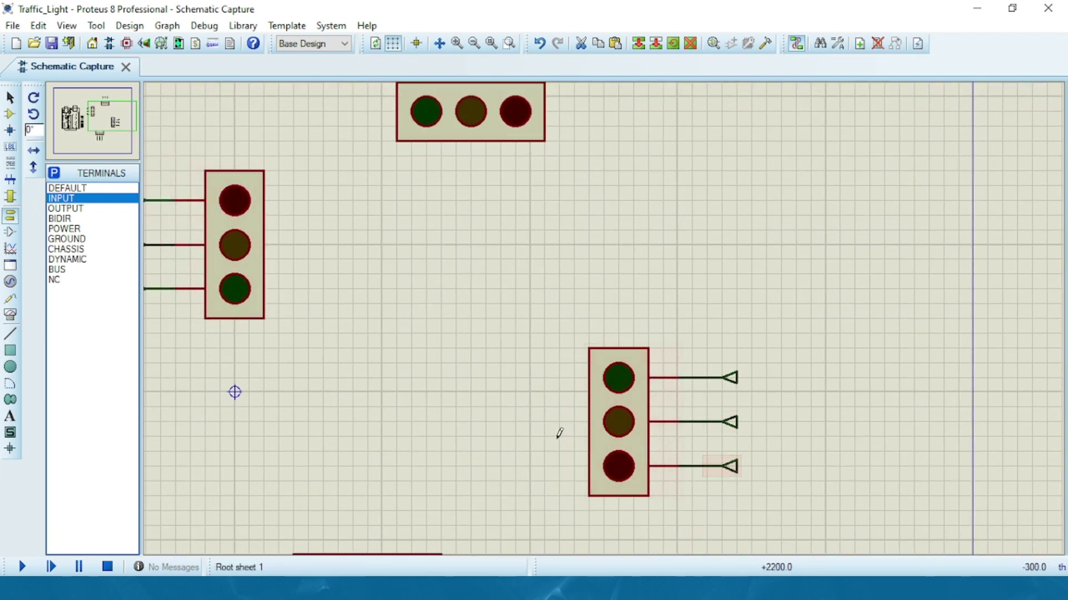
Step: Label the right-hand traffic light's input terminals t6, t7 and t8, bottom to top
right_click(606, 442)
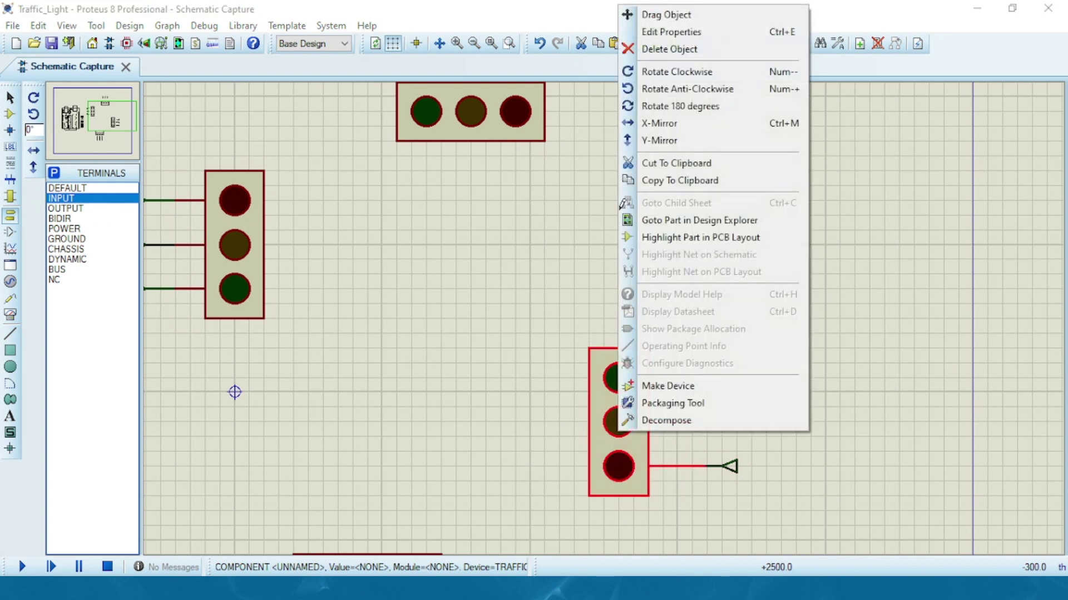
left_click(561, 281)
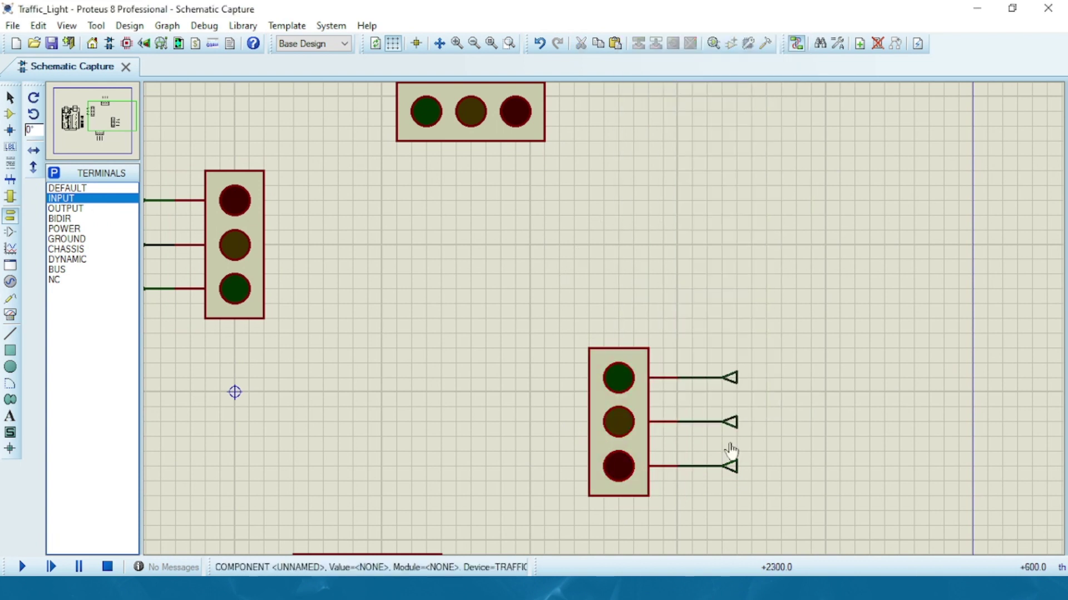
double_click(738, 476)
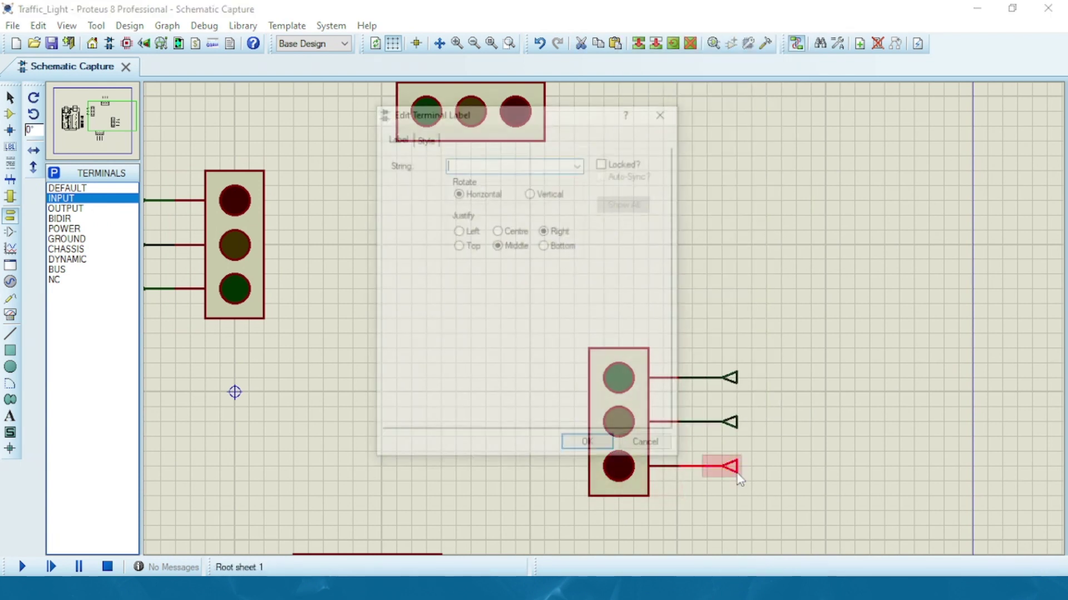
type("t")
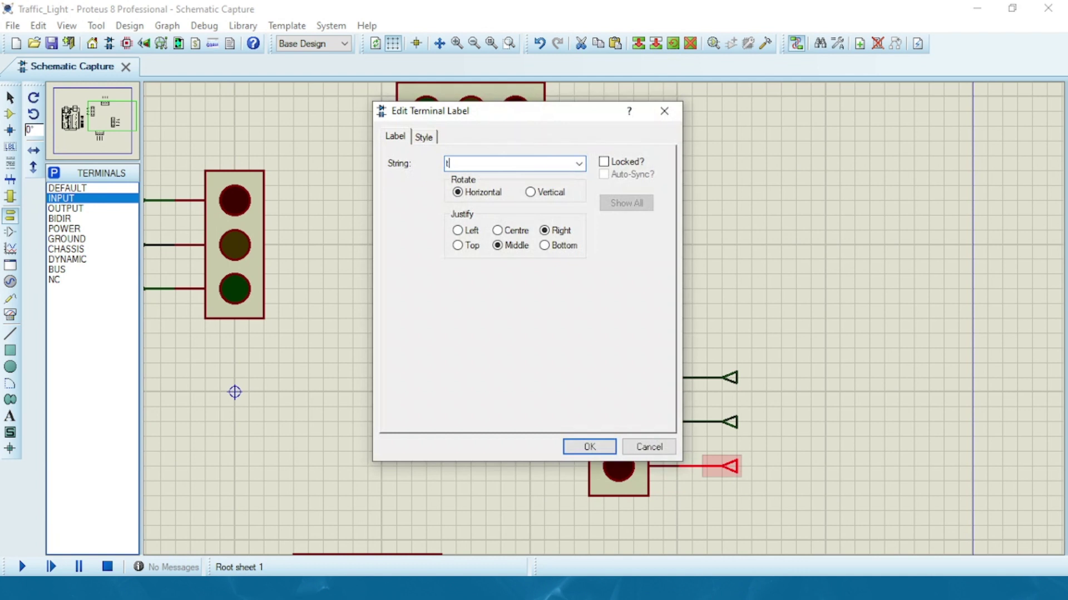
type("6")
key("Return")
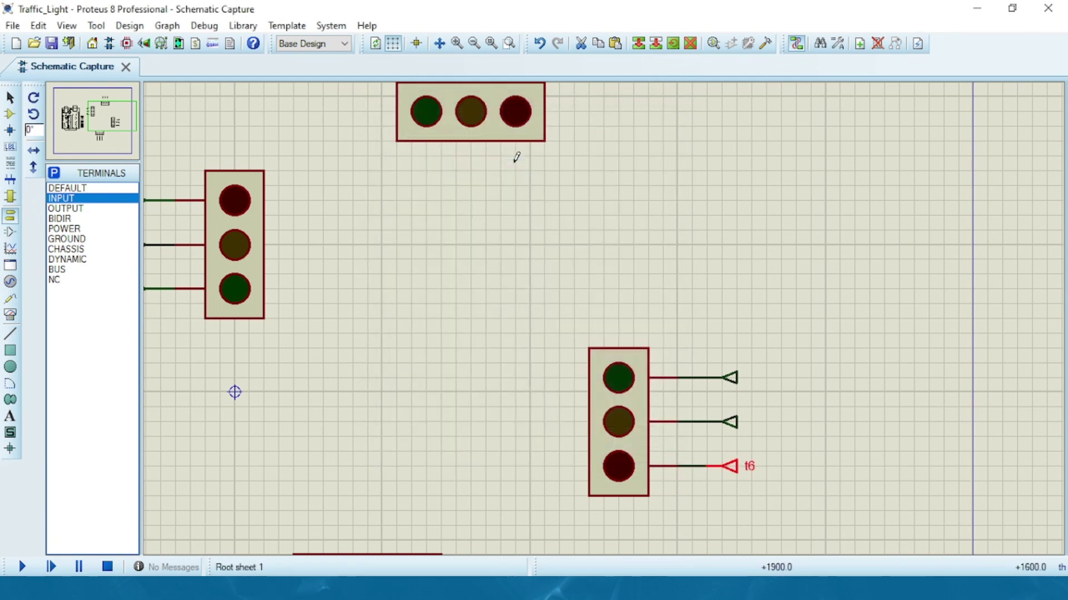
double_click(734, 424)
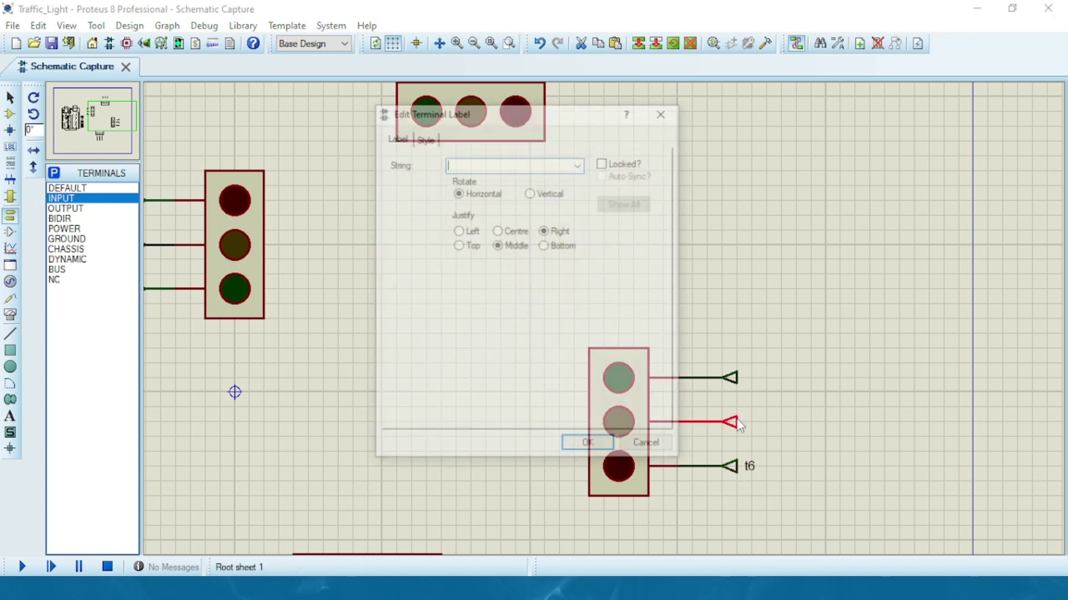
type("t")
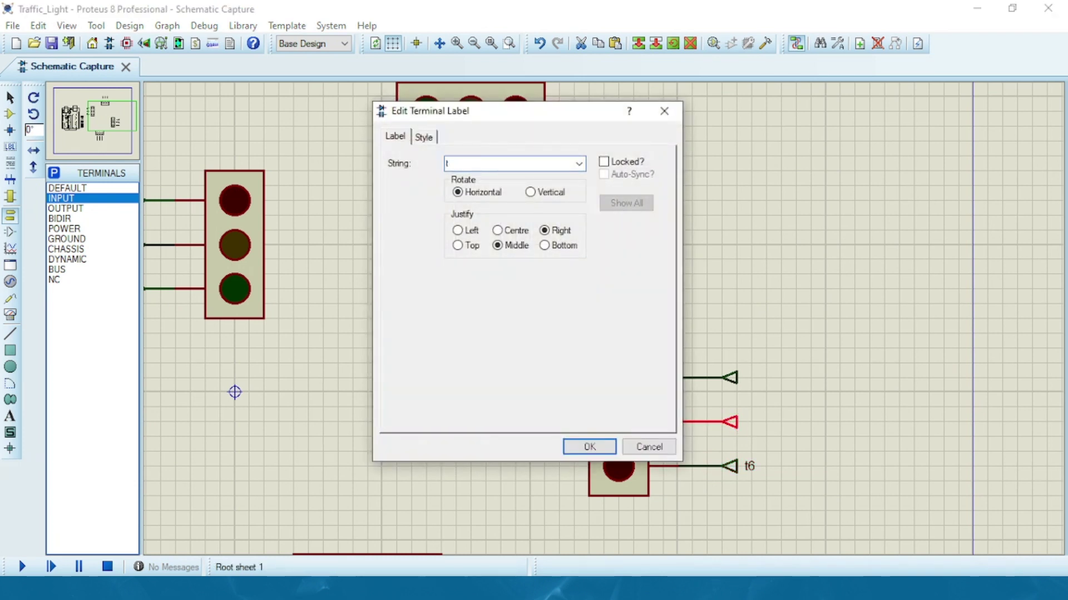
type("7")
key("Return")
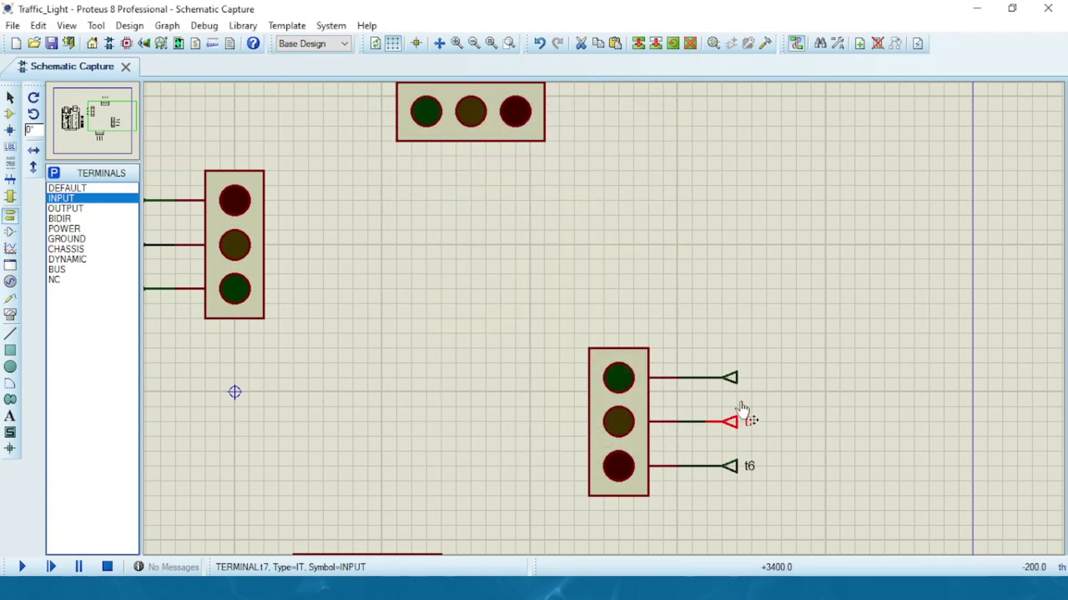
double_click(732, 380)
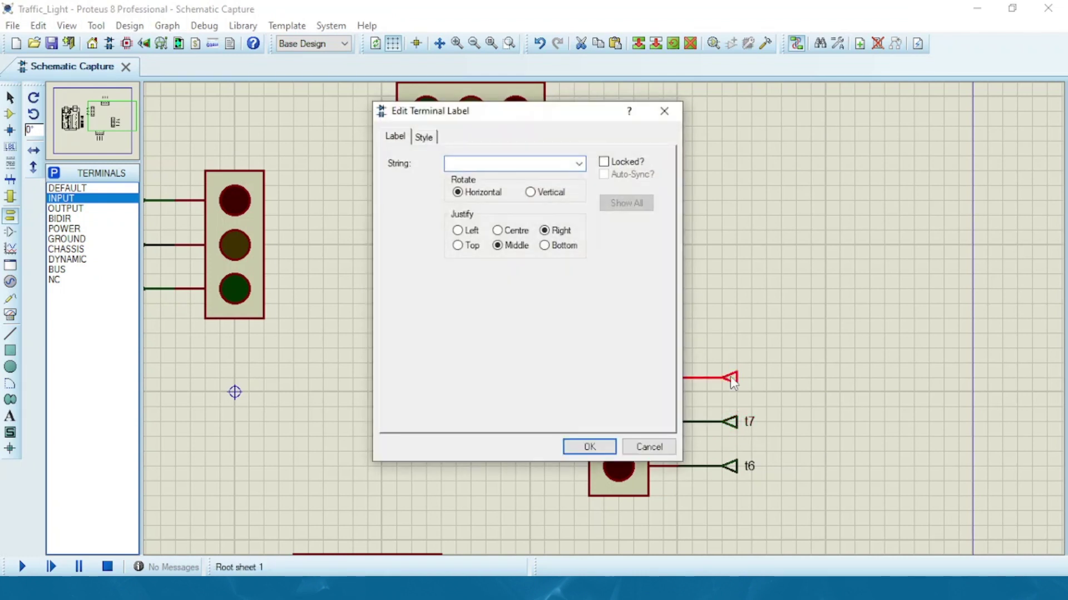
type("8")
key("Return")
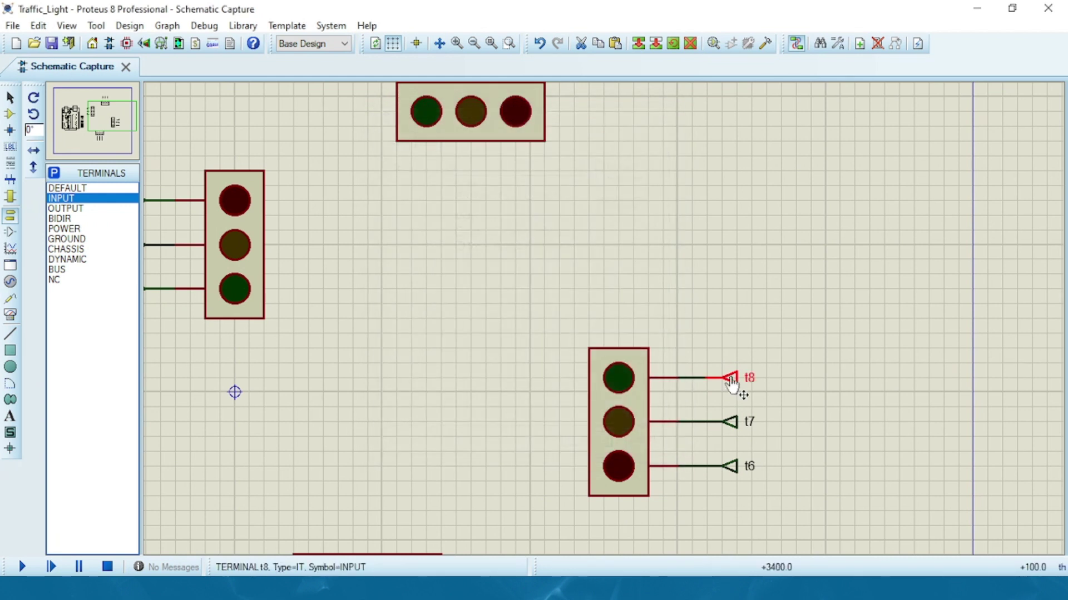
Step: Edit the top light's leftmost terminal label, replacing the 3 with 5 so it reads s5
left_click_drag(112, 115, 106, 107)
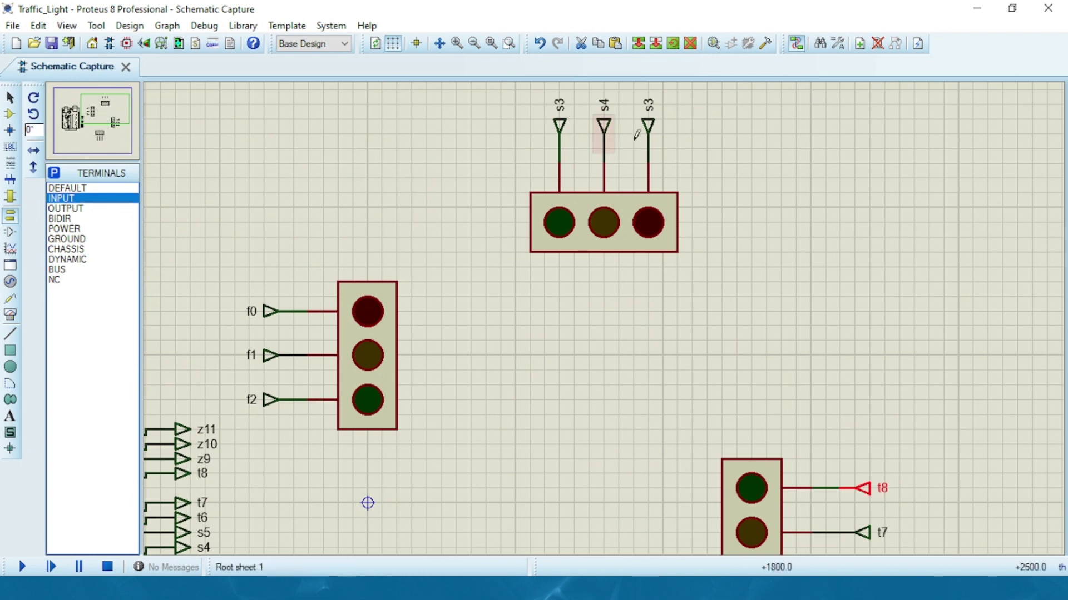
double_click(559, 117)
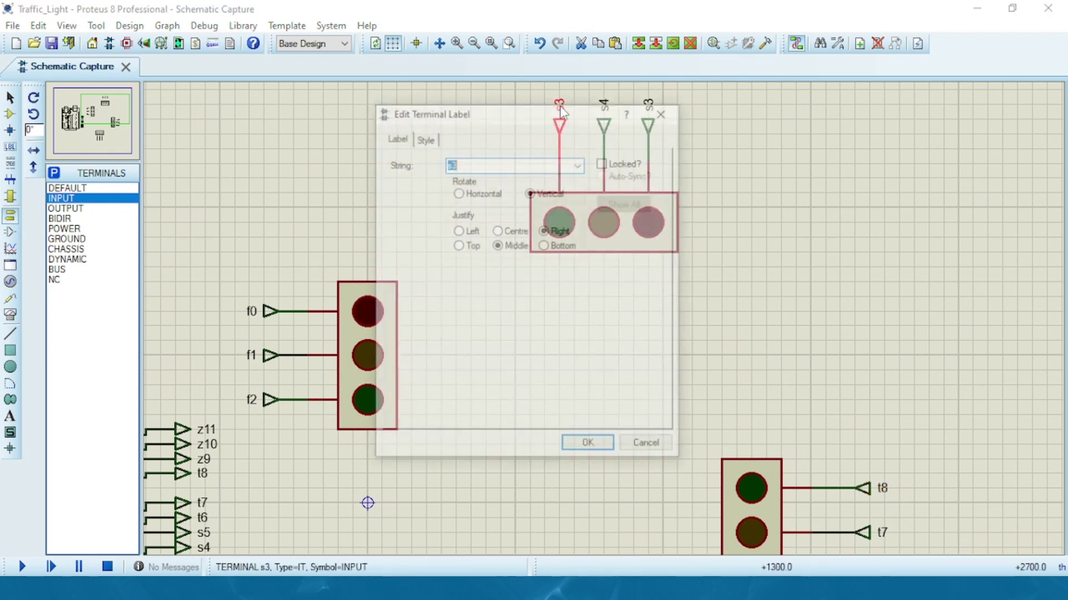
key("End")
key("BackSpace")
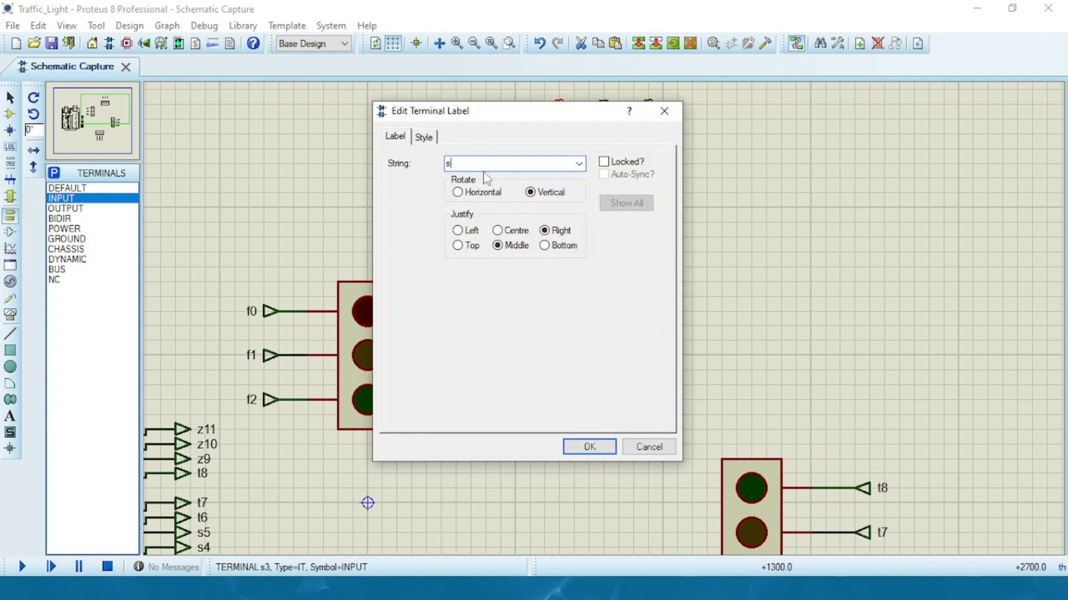
type("5")
key("Return")
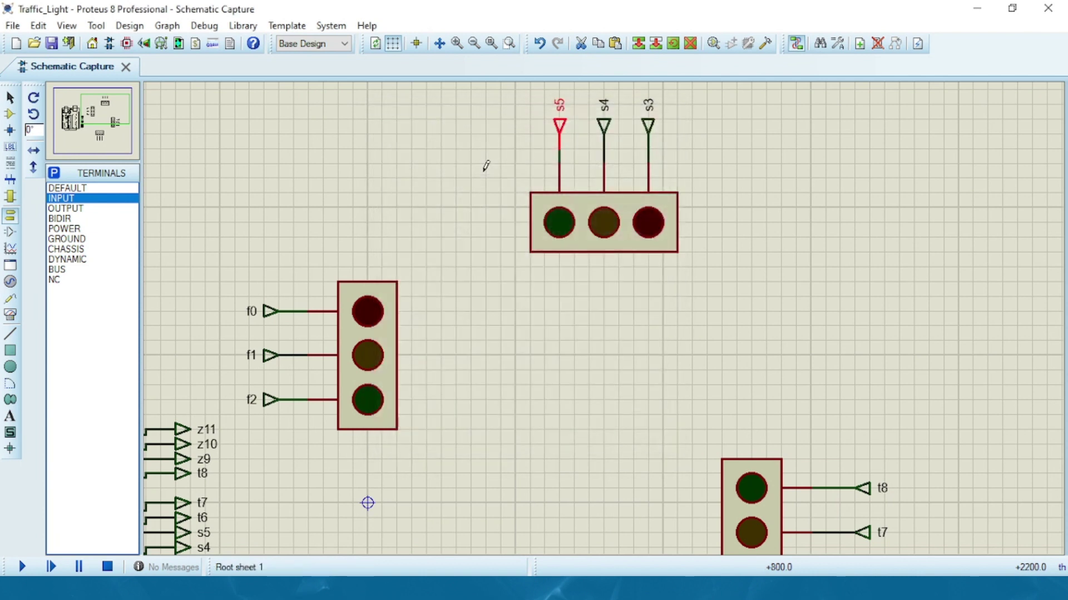
left_click(109, 134)
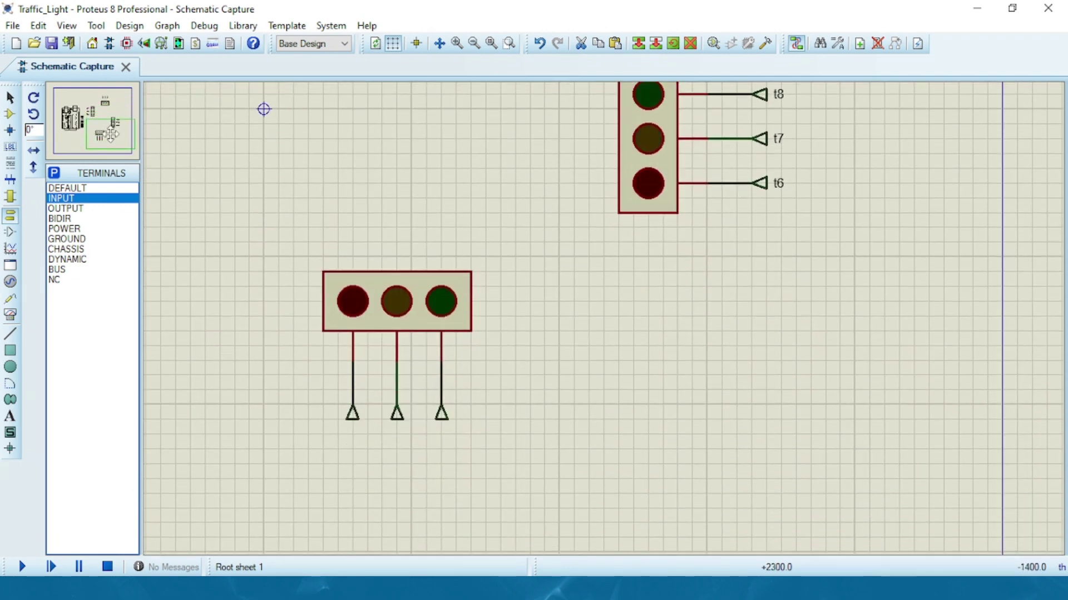
Step: Label the bottom traffic light's input terminals z9, z10 and z11, left to right
left_click(352, 410)
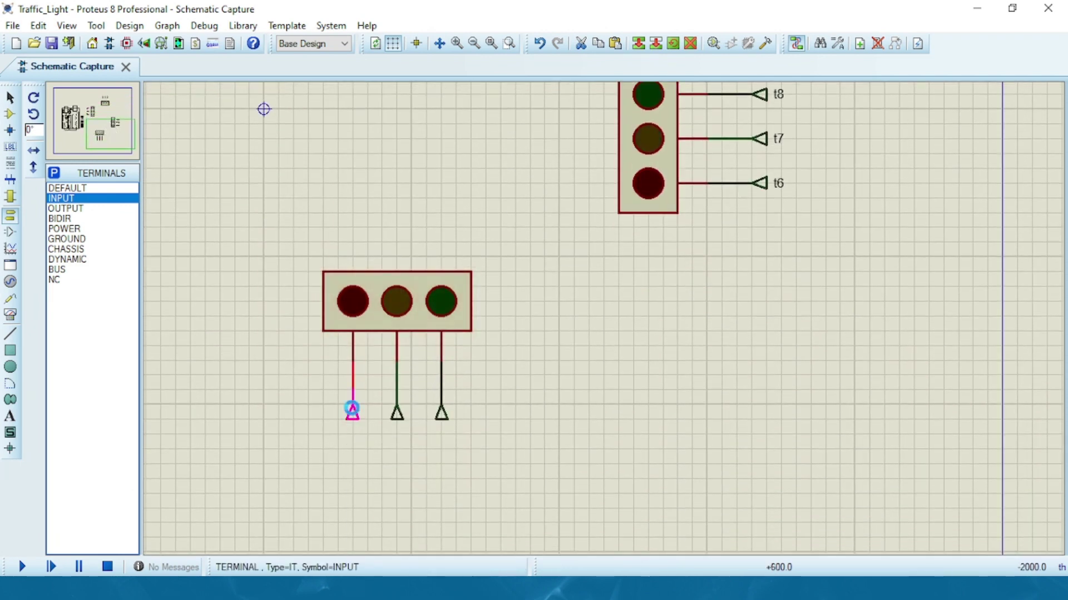
left_click(353, 410)
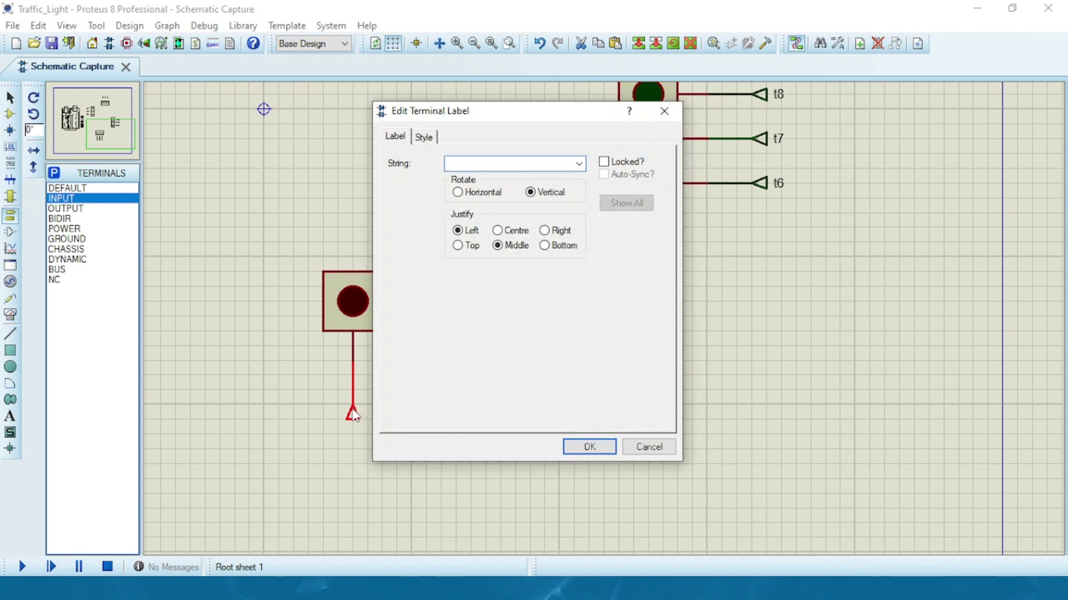
type("z")
key("Return")
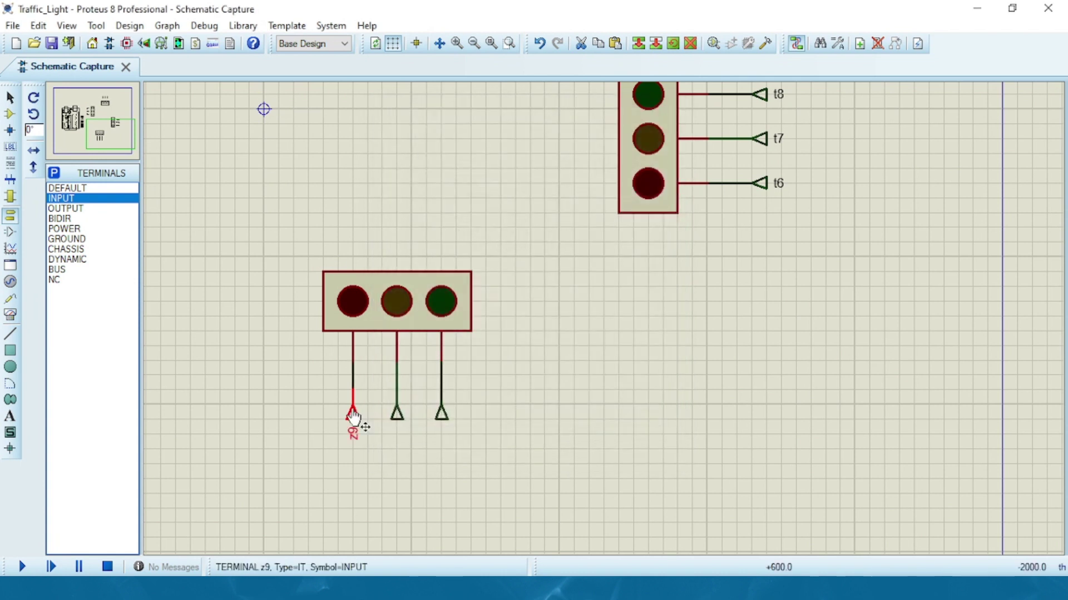
left_click(397, 413)
left_click(397, 415)
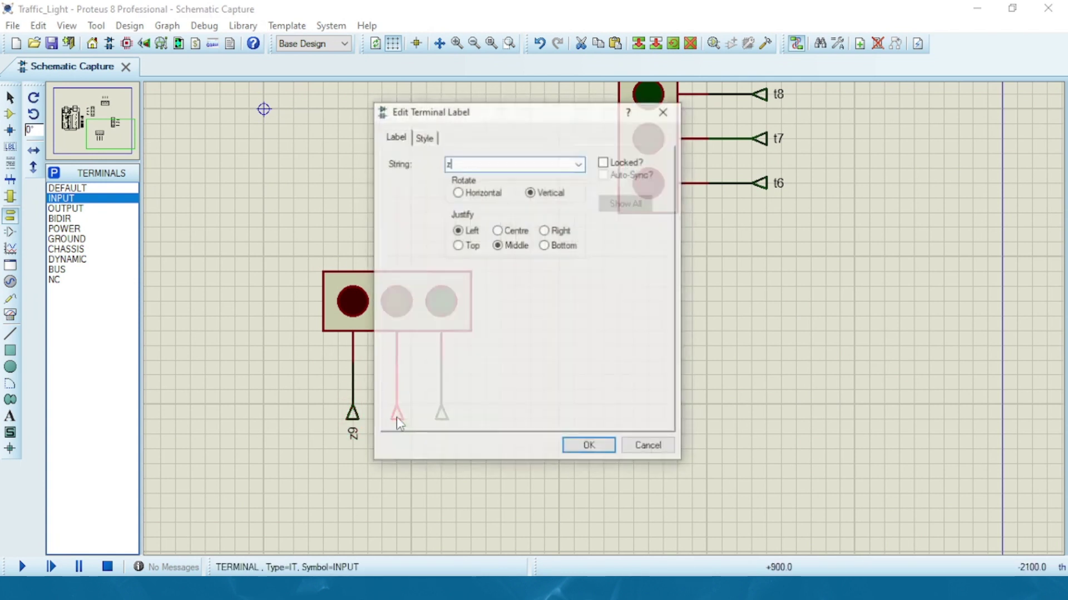
type("z10")
key("Return")
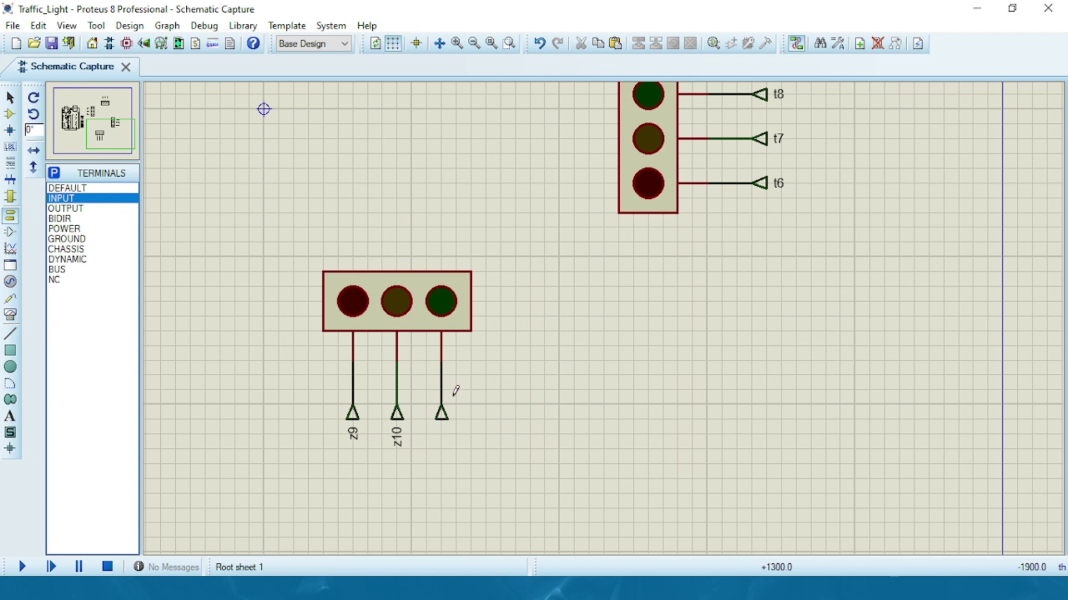
double_click(441, 412)
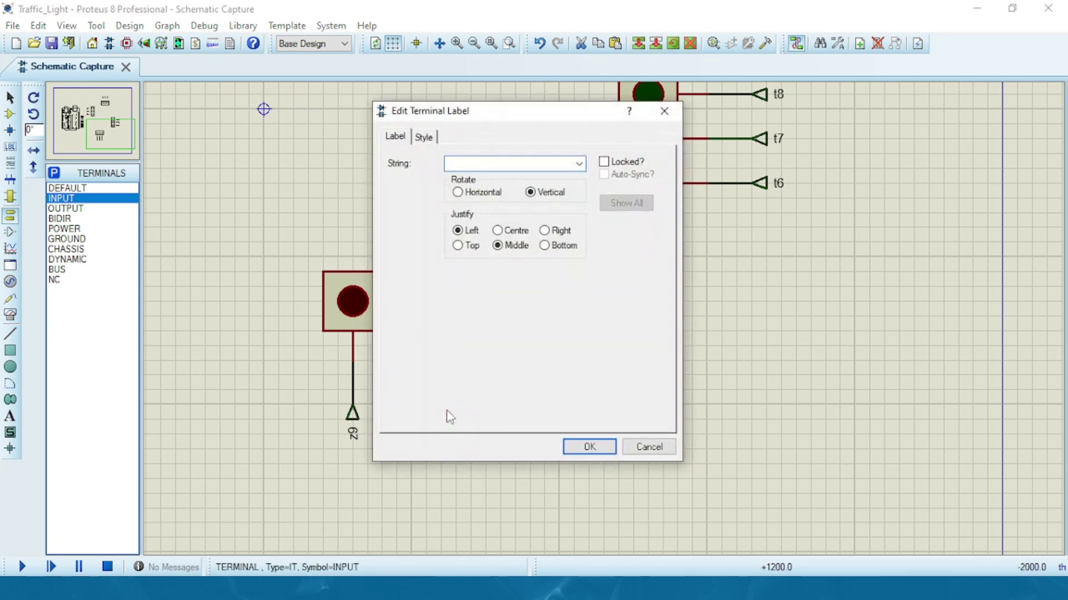
type("z11")
key("Return")
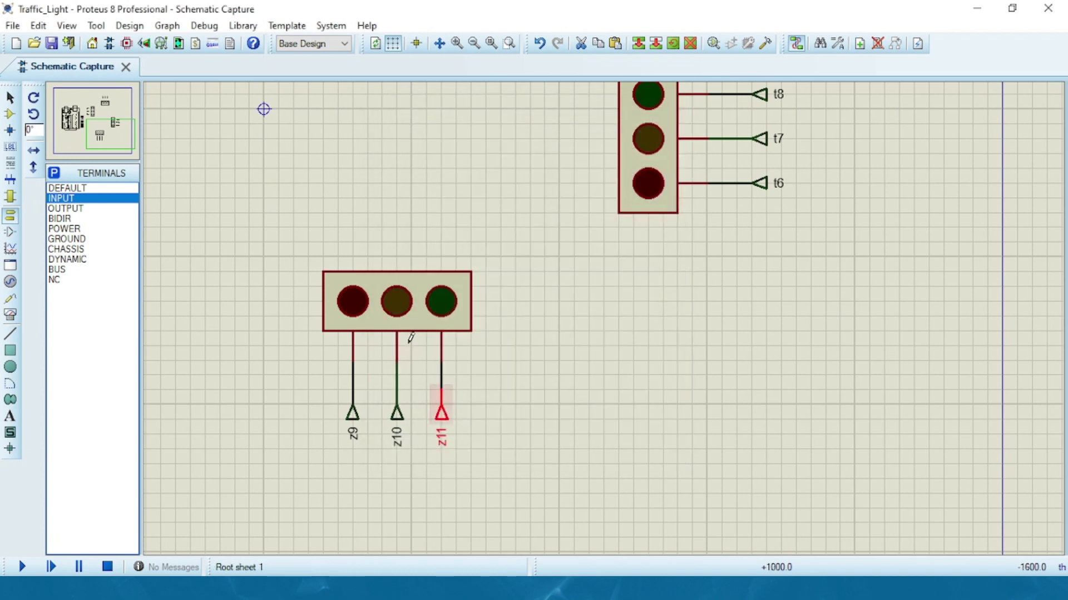
left_click(115, 119)
Step: Pan across to the Arduino UNO and zoom out to view the whole schematic
left_click_drag(115, 120, 105, 118)
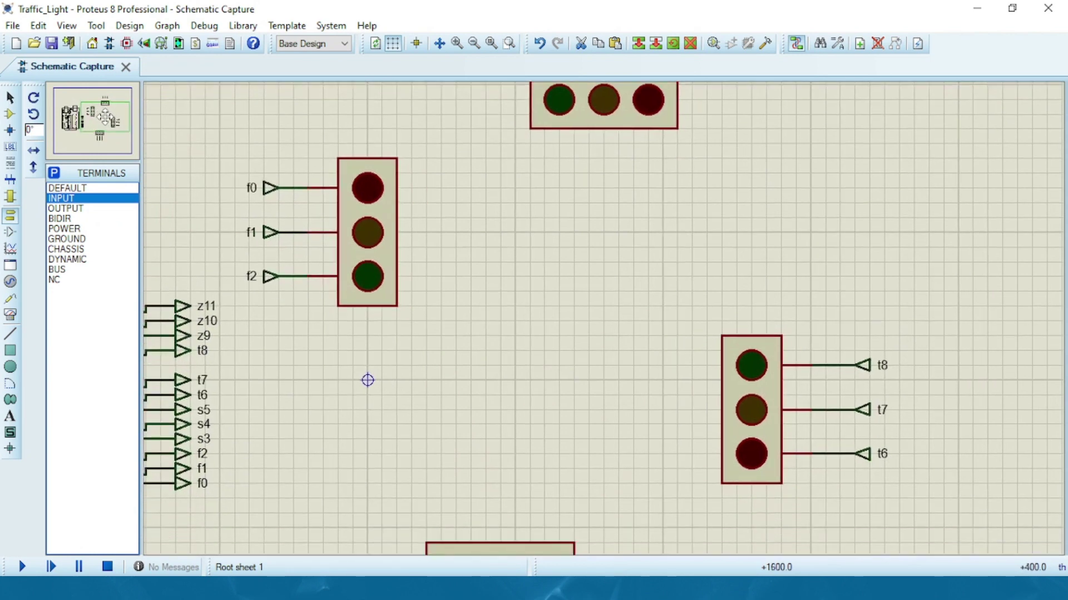
left_click_drag(367, 381, 1047, 295)
left_click_drag(68, 121, 99, 115)
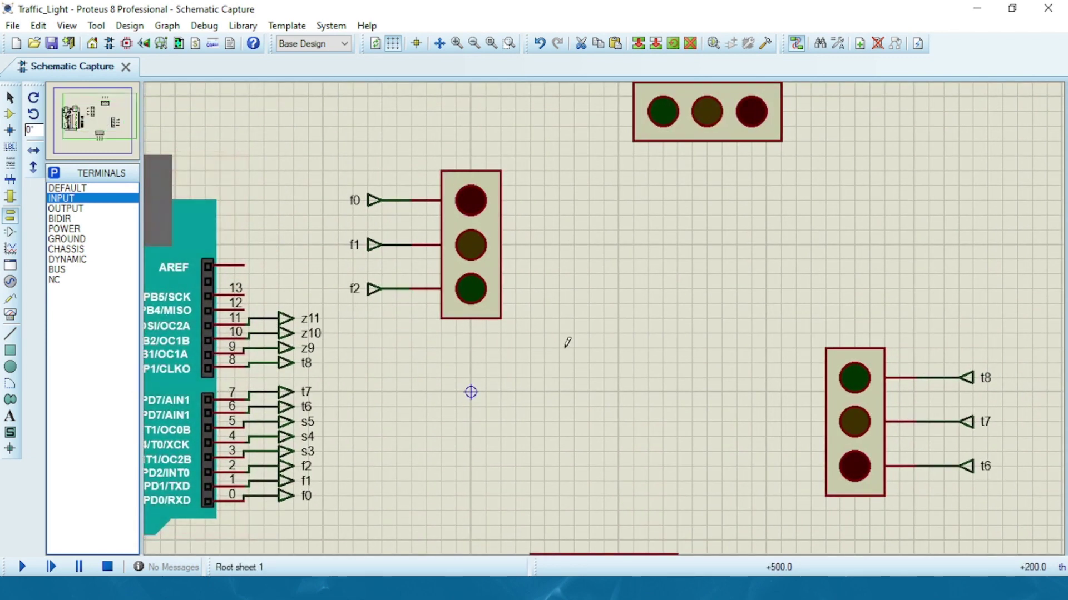
scroll(579, 319, "down", 2)
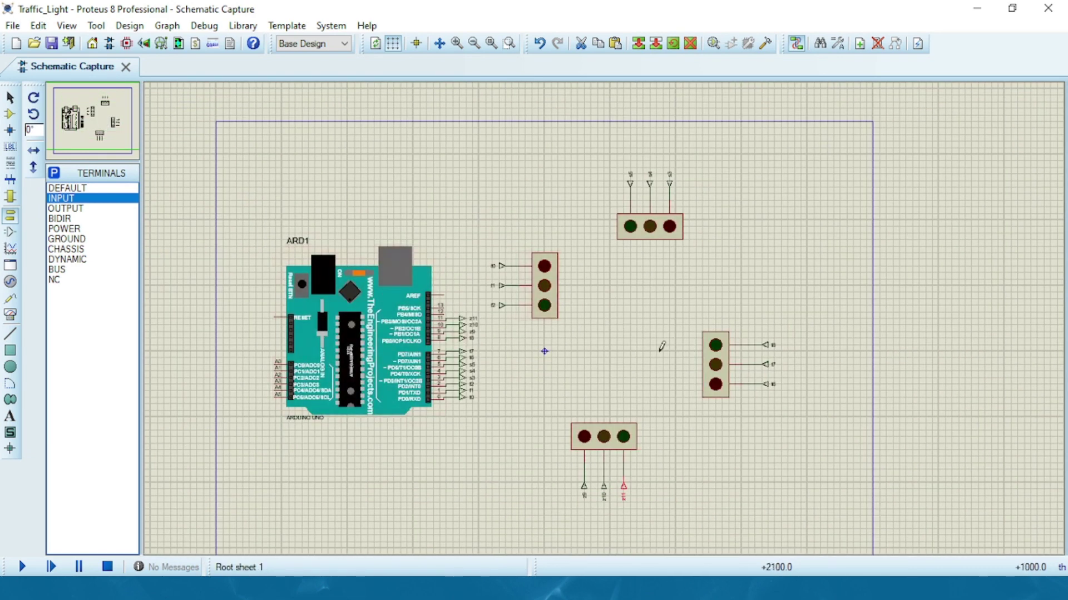